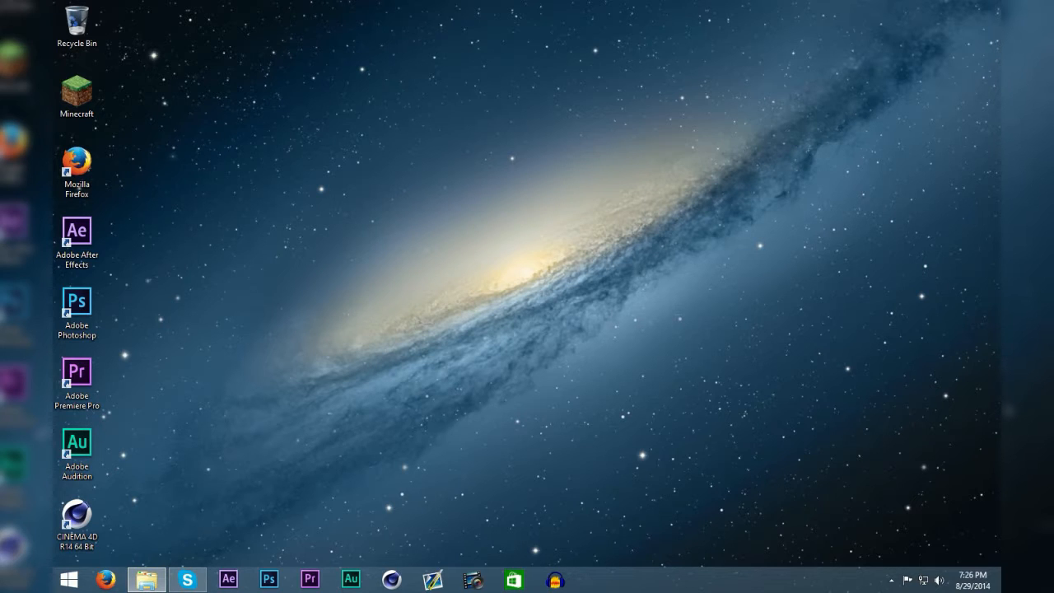
Open the Thumbnails folder inside Graphics and examine the lettering of the Editing thumbnail up close
{"action": "left_click_drag", "start_coordinate": [1053, 99], "coordinate": [657, 68]}
{"action": "double_click", "coordinate": [472, 140]}
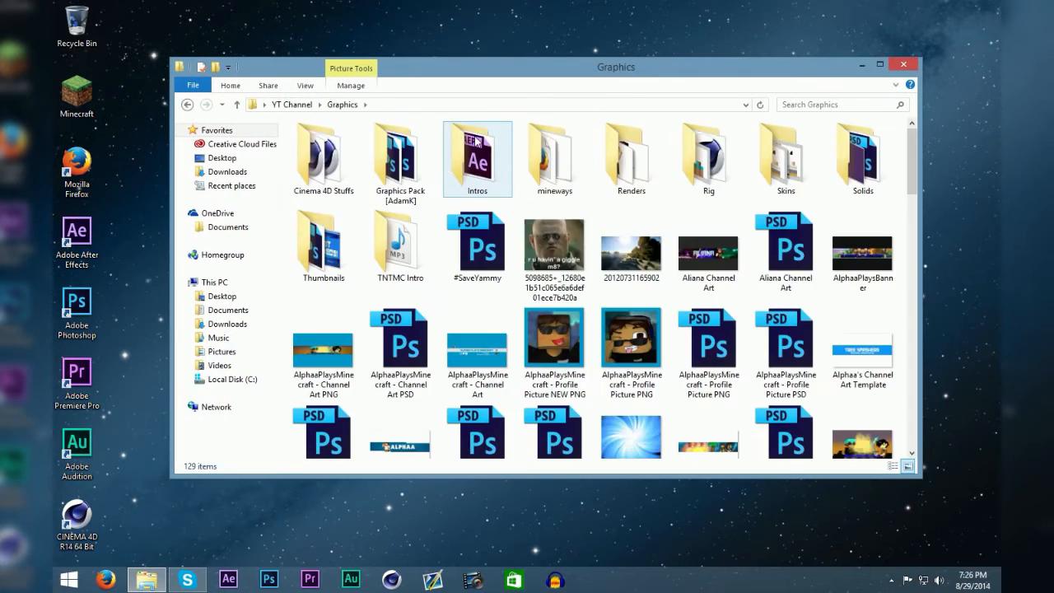
{"action": "double_click", "coordinate": [324, 239]}
{"action": "double_click", "coordinate": [774, 173]}
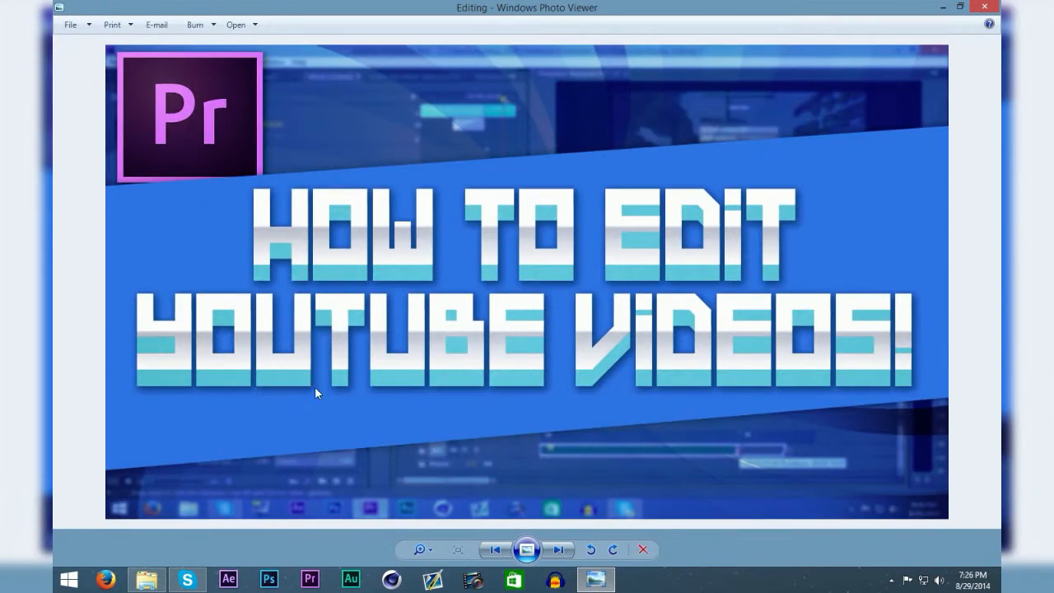
{"action": "scroll", "coordinate": [844, 501], "scroll_direction": "up", "scroll_amount": 3}
{"action": "left_click_drag", "start_coordinate": [844, 501], "coordinate": [502, 207]}
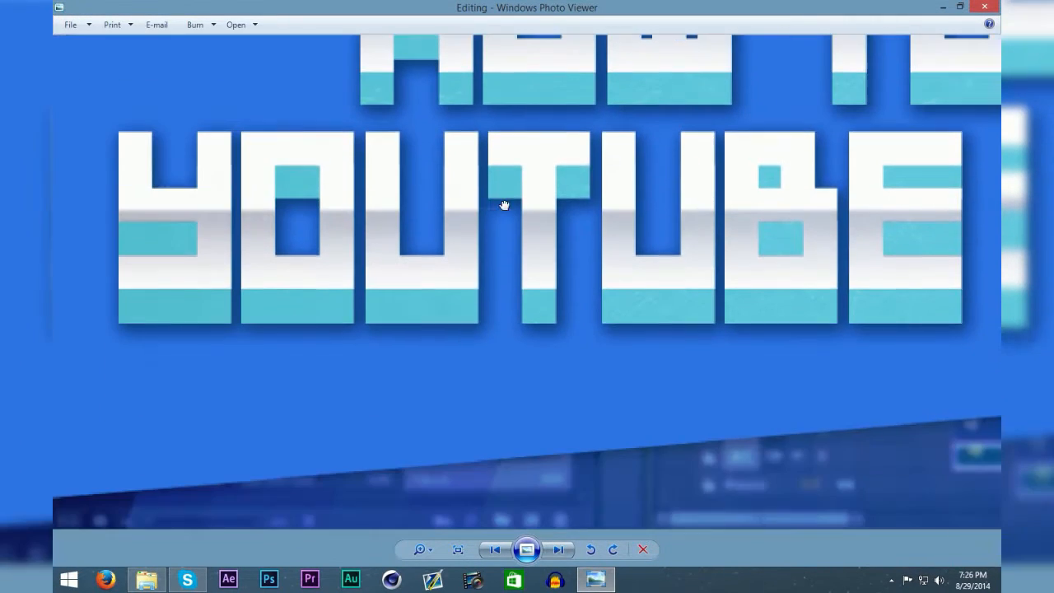
{"action": "left_click", "coordinate": [960, 5]}
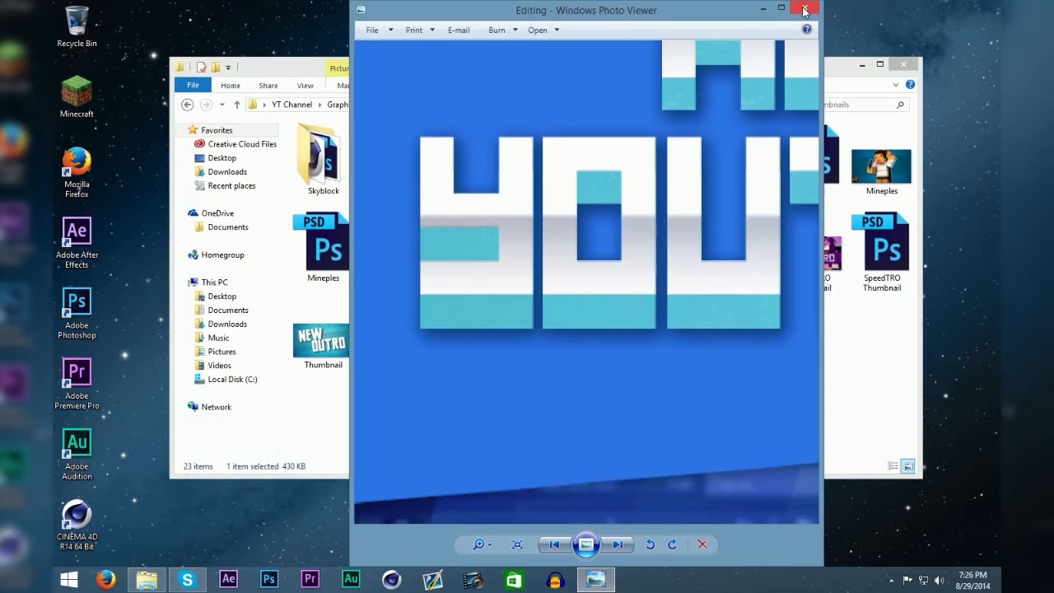
{"action": "left_click", "coordinate": [803, 6]}
View the Office Tour thumbnail enlarged to examine its title text, and close it
{"action": "double_click", "coordinate": [399, 259]}
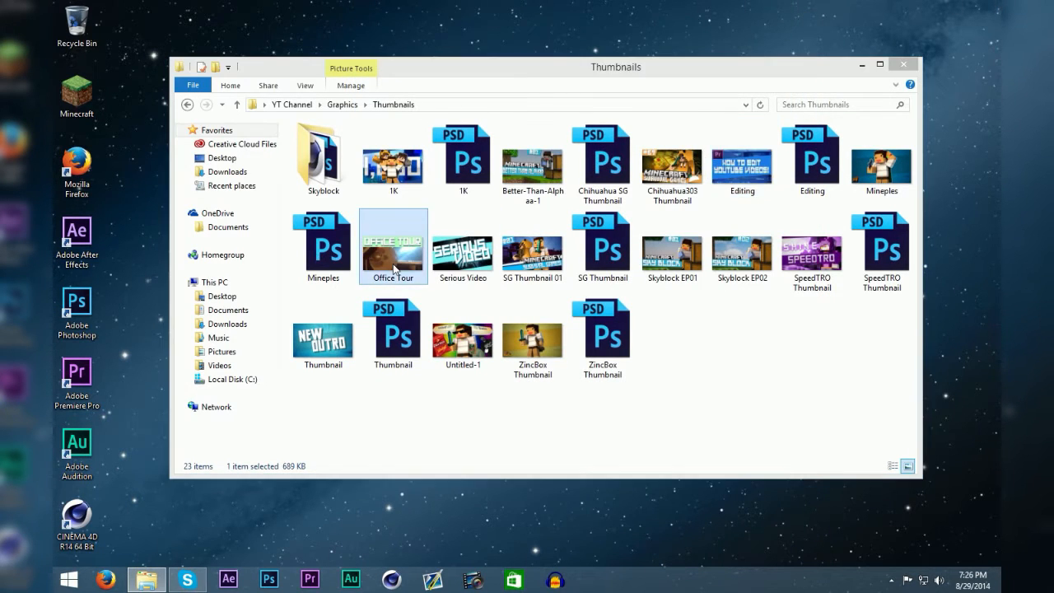
{"action": "left_click", "coordinate": [779, 9]}
{"action": "scroll", "coordinate": [527, 137], "scroll_direction": "up", "scroll_amount": 4}
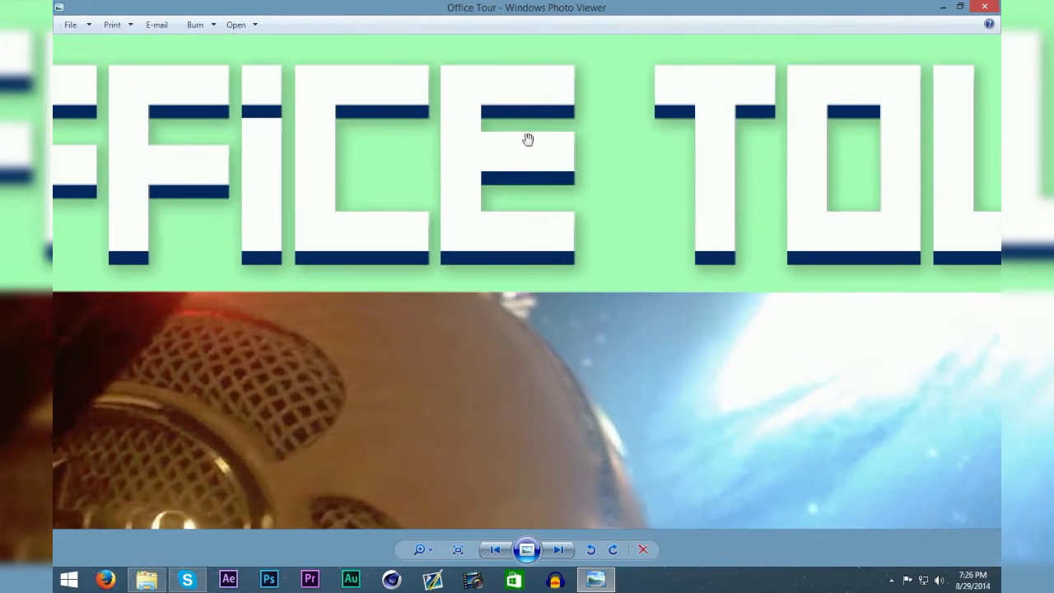
{"action": "left_click", "coordinate": [983, 6]}
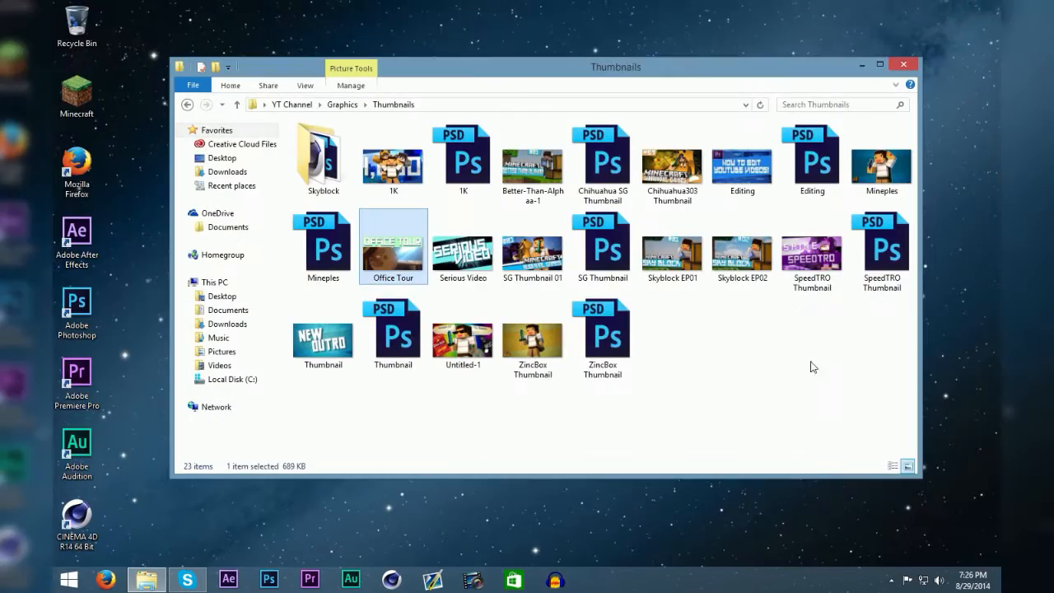
View the SpeedTRO Thumbnail image enlarged to examine its slanted lettering, and close it
{"action": "double_click", "coordinate": [813, 239]}
{"action": "scroll", "coordinate": [643, 341], "scroll_direction": "up", "scroll_amount": 2}
{"action": "left_click_drag", "start_coordinate": [643, 341], "coordinate": [744, 278]}
{"action": "scroll", "coordinate": [560, 314], "scroll_direction": "up", "scroll_amount": 4}
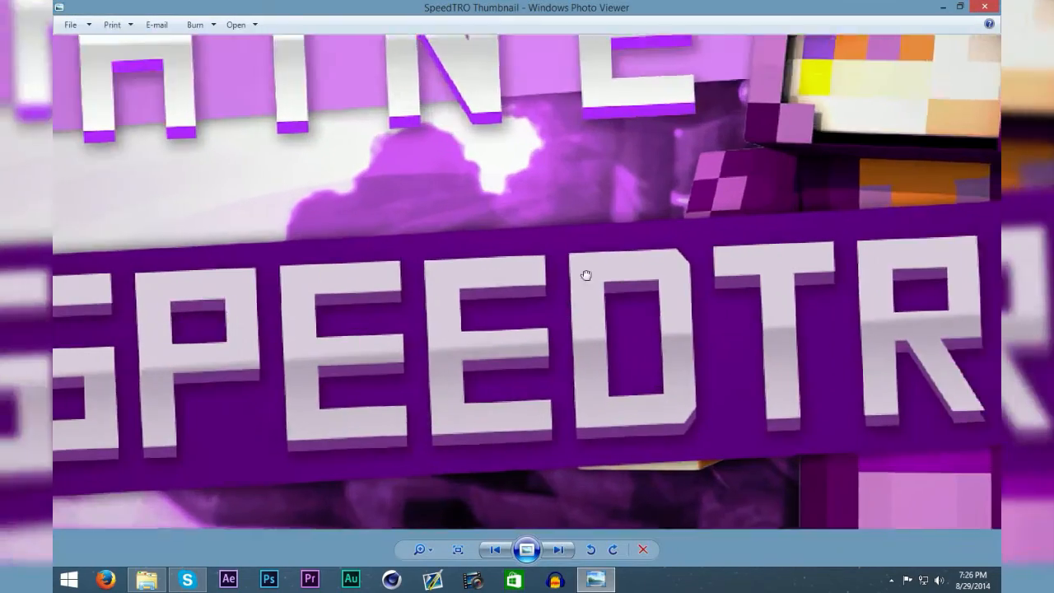
{"action": "left_click_drag", "start_coordinate": [585, 275], "coordinate": [419, 200]}
{"action": "left_click", "coordinate": [984, 6]}
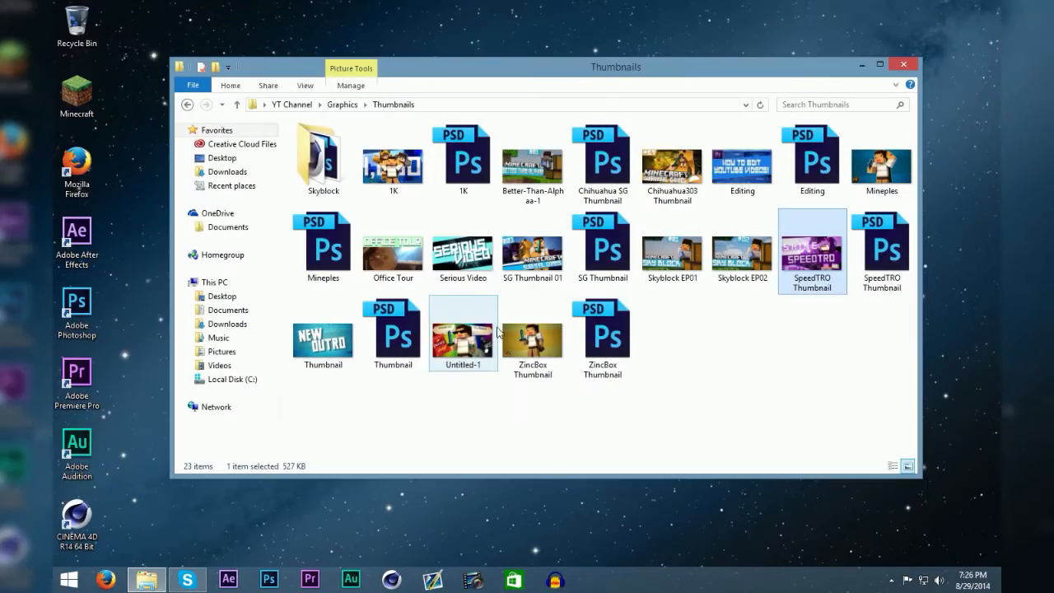
View the Serious Video thumbnail enlarged to examine its text effect, and close it
{"action": "double_click", "coordinate": [437, 247]}
{"action": "scroll", "coordinate": [499, 310], "scroll_direction": "up", "scroll_amount": 5}
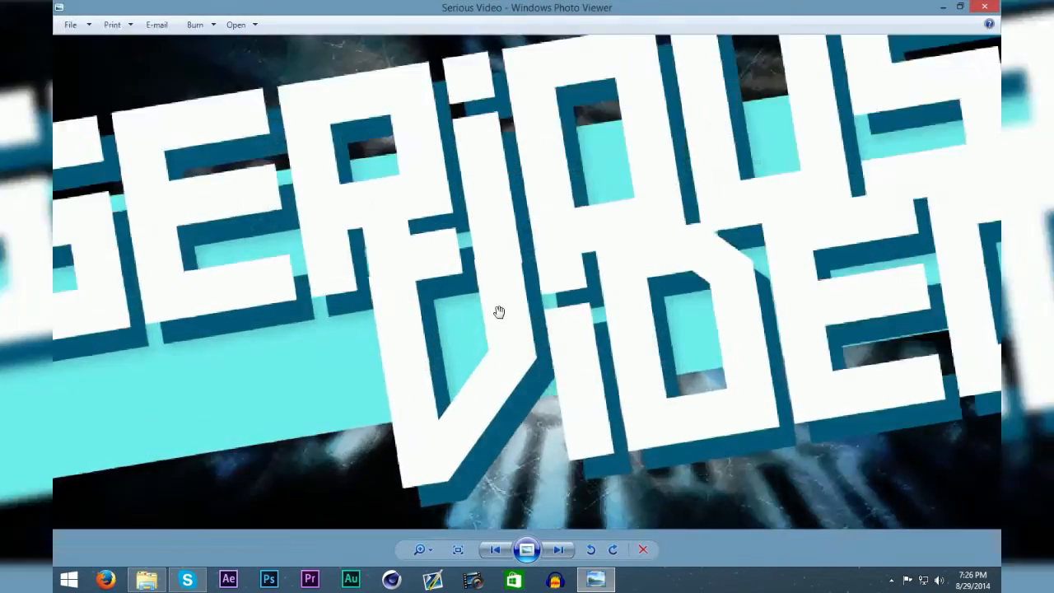
{"action": "scroll", "coordinate": [799, 300], "scroll_direction": "down", "scroll_amount": 5}
{"action": "left_click", "coordinate": [983, 6]}
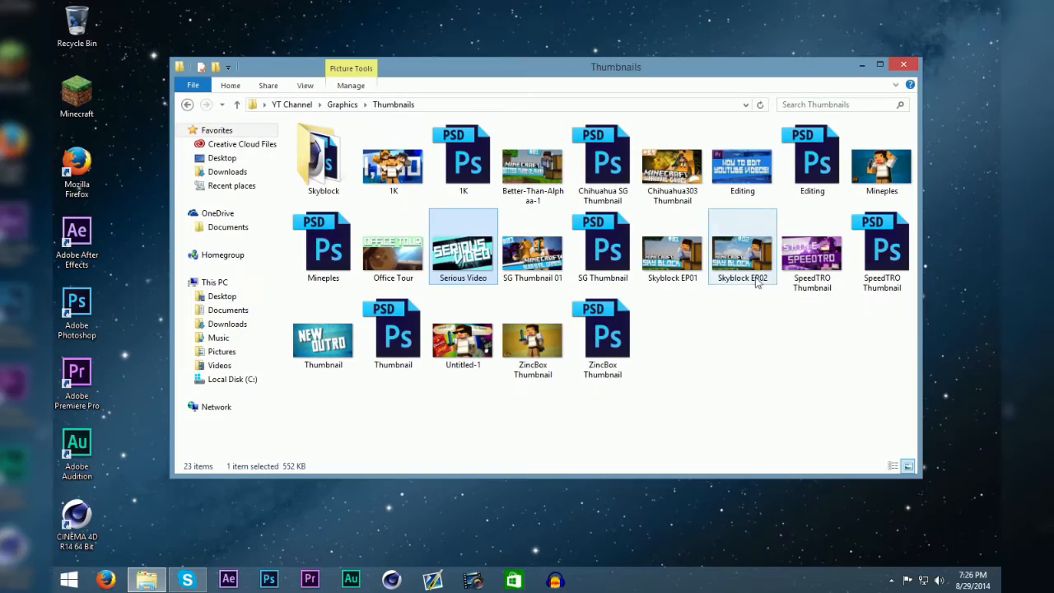
View the Better-Than-Alphaa-1 thumbnail, and close both the image and the Thumbnails folder
{"action": "double_click", "coordinate": [555, 177]}
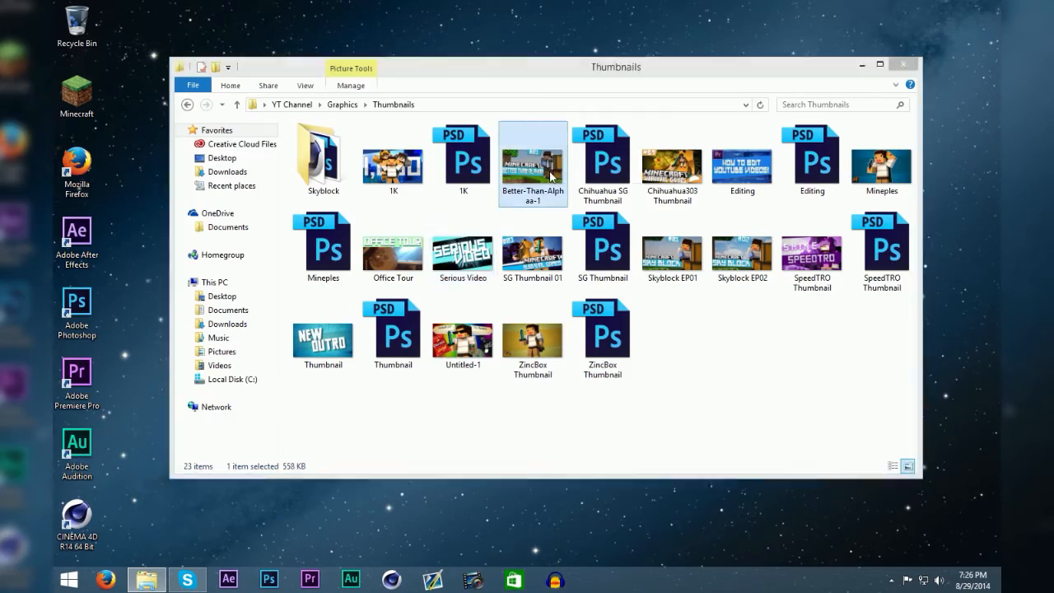
{"action": "left_click", "coordinate": [985, 6]}
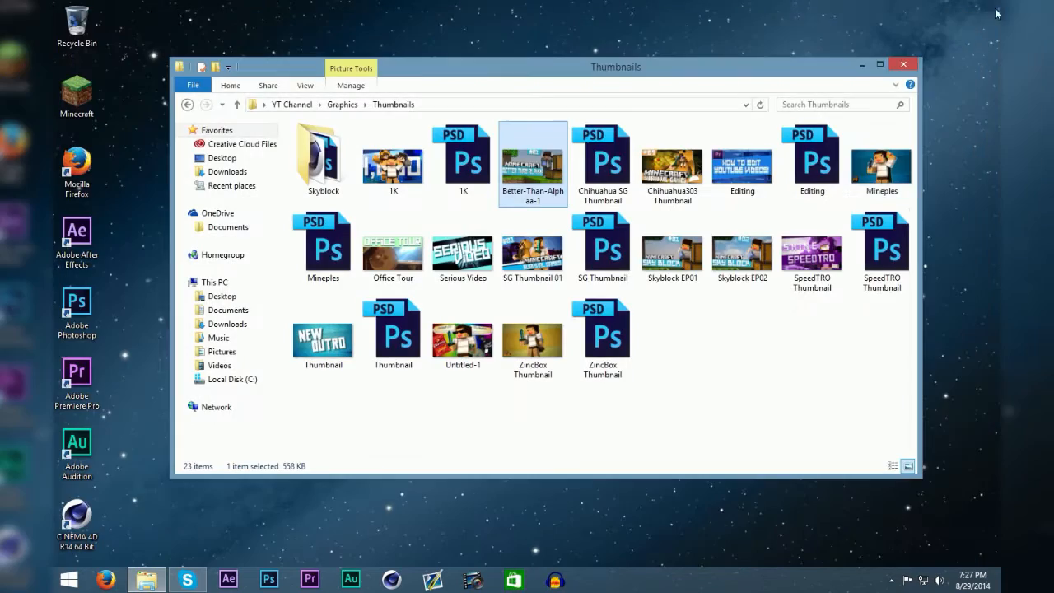
{"action": "left_click", "coordinate": [905, 62]}
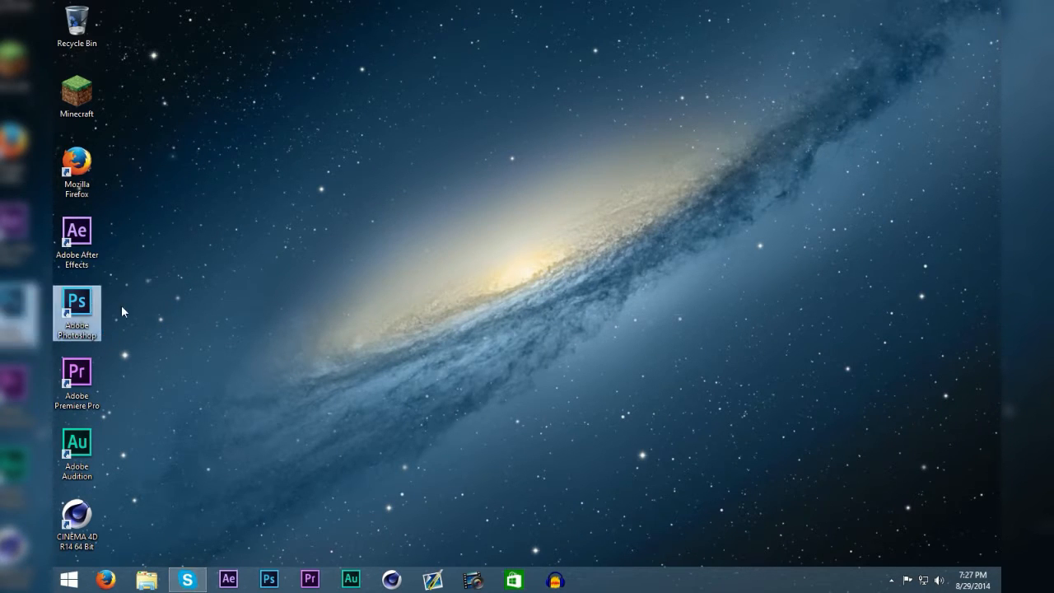
Switch to Adobe Photoshop and start a new document with the Move tool active
{"action": "left_click", "coordinate": [79, 303]}
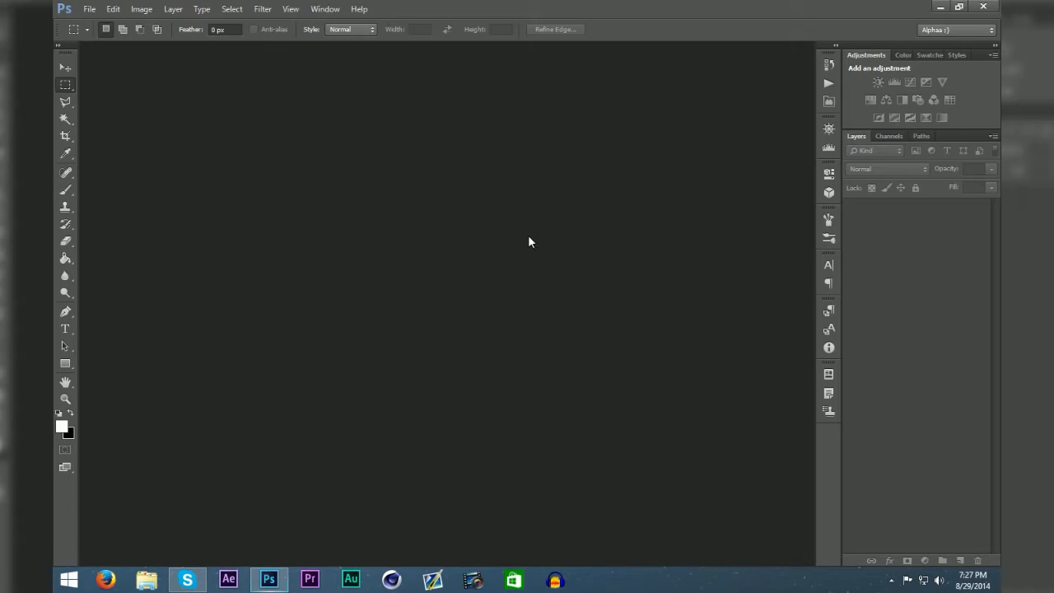
{"action": "left_click", "coordinate": [66, 66]}
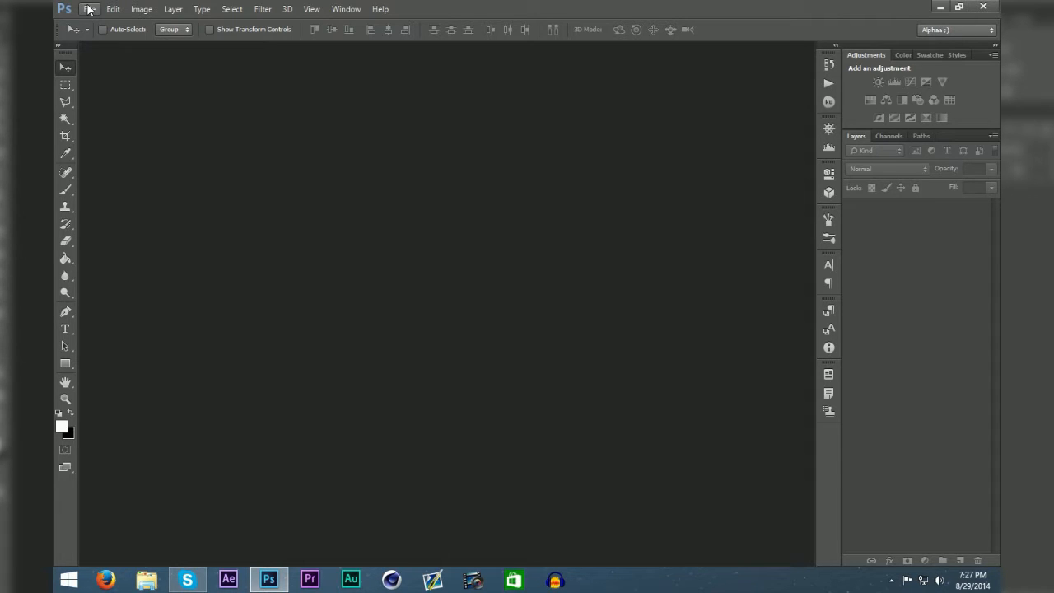
{"action": "left_click", "coordinate": [88, 9]}
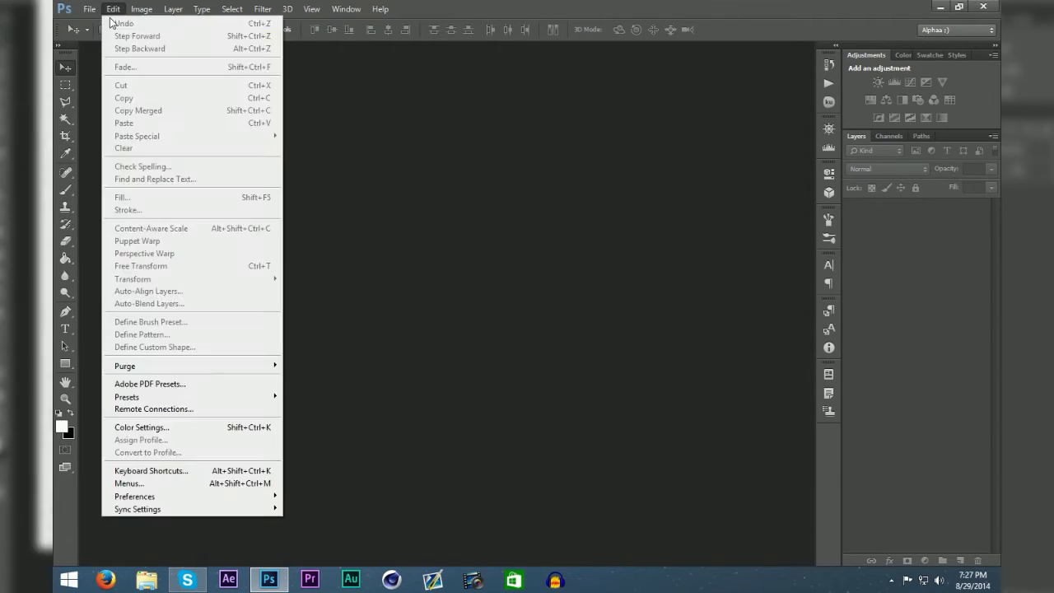
{"action": "left_click", "coordinate": [103, 22]}
Create the new document at 2560 × 1440 pixels with the name yolo
{"action": "double_click", "coordinate": [488, 199]}
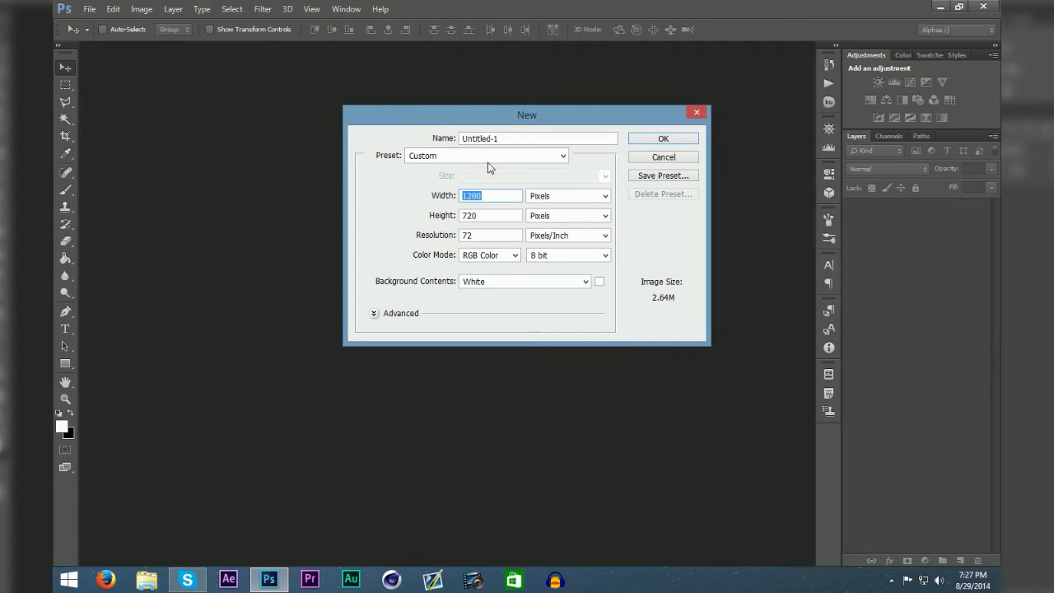
{"action": "type", "text": "356"}
{"action": "key", "text": "BackSpace"}
{"action": "key", "text": "BackSpace"}
{"action": "key", "text": "BackSpace"}
{"action": "type", "text": "2560"}
{"action": "key", "text": "Tab"}
{"action": "key", "text": "Tab"}
{"action": "type", "text": "1440"}
{"action": "double_click", "coordinate": [507, 138]}
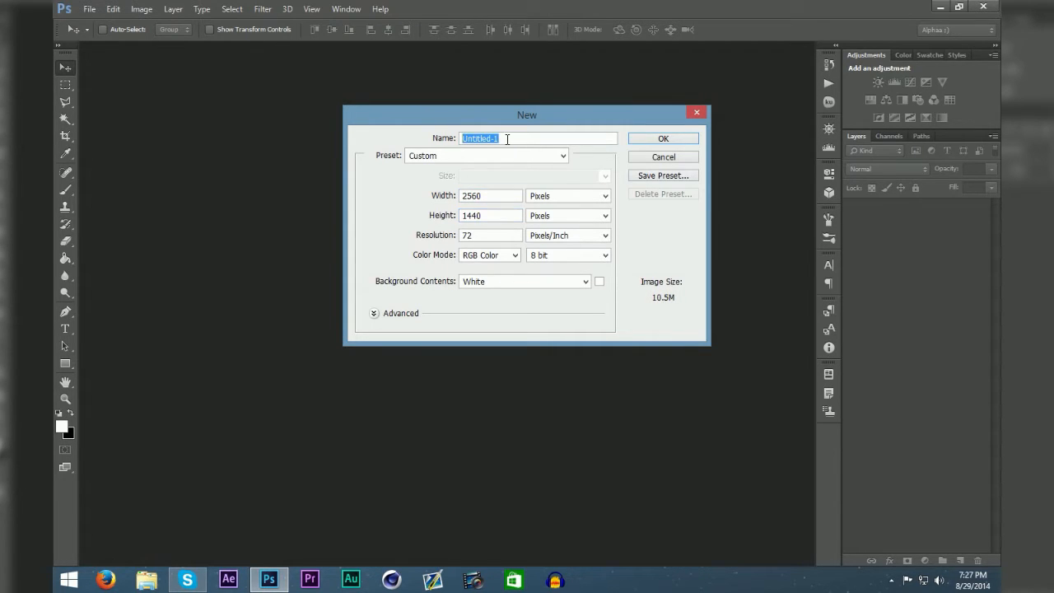
{"action": "type", "text": "yol"}
{"action": "key", "text": "Return"}
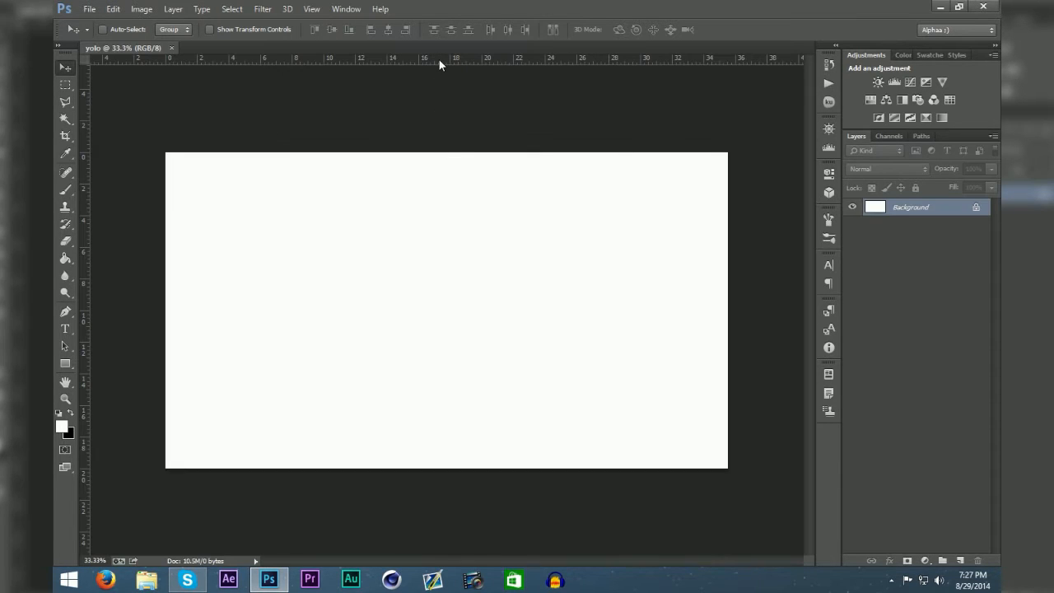
With the rulers shown, place a horizontal and a vertical guide crossing at the centre of the canvas
{"action": "key", "text": "ctrl+r"}
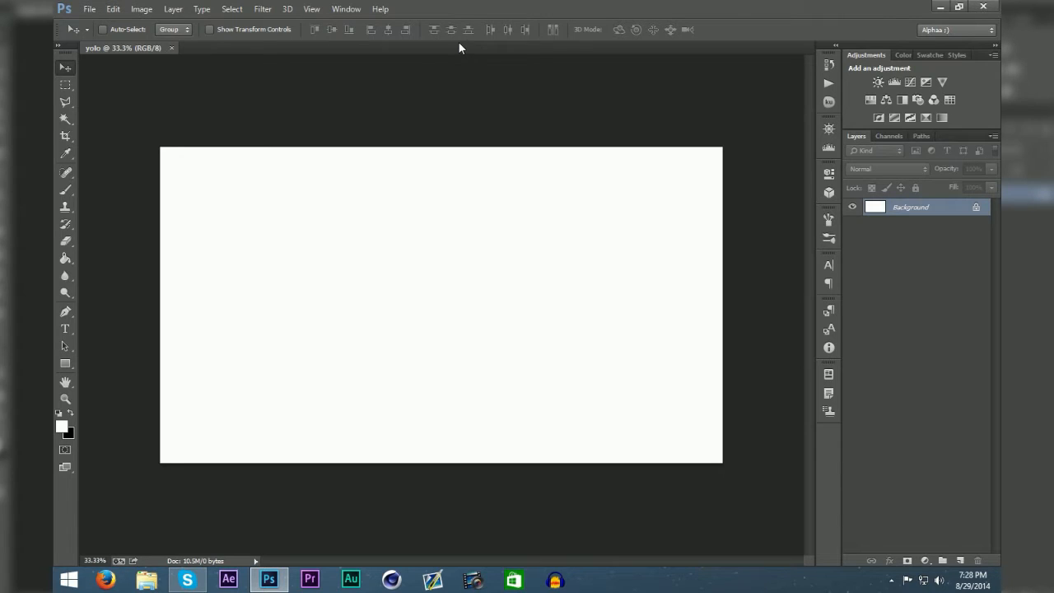
{"action": "key", "text": "ctrl+r"}
{"action": "left_click_drag", "start_coordinate": [519, 60], "coordinate": [551, 309]}
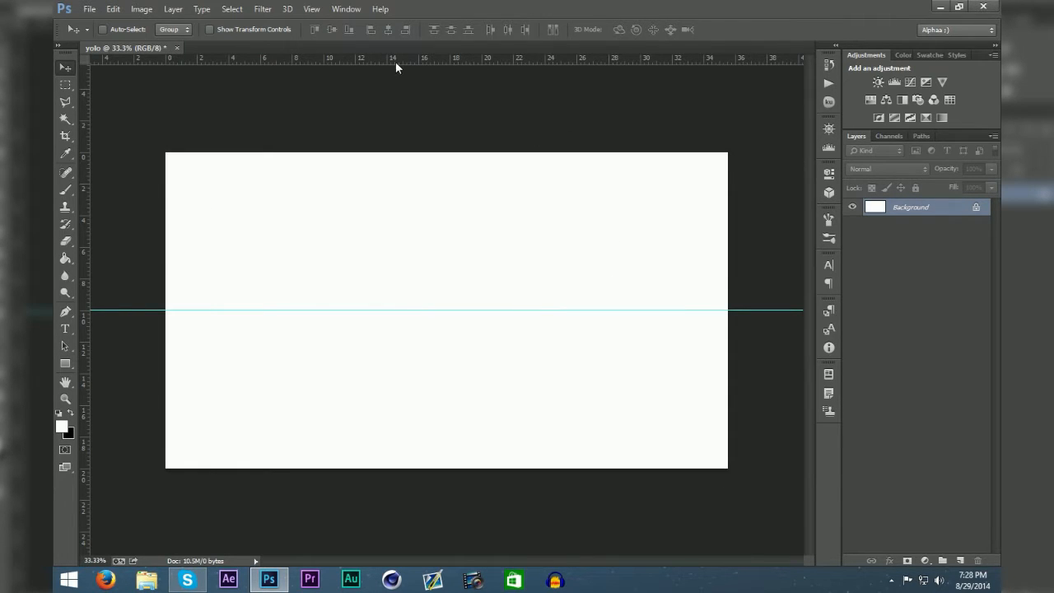
{"action": "left_click_drag", "start_coordinate": [396, 61], "coordinate": [472, 59]}
{"action": "left_click_drag", "start_coordinate": [83, 254], "coordinate": [446, 250]}
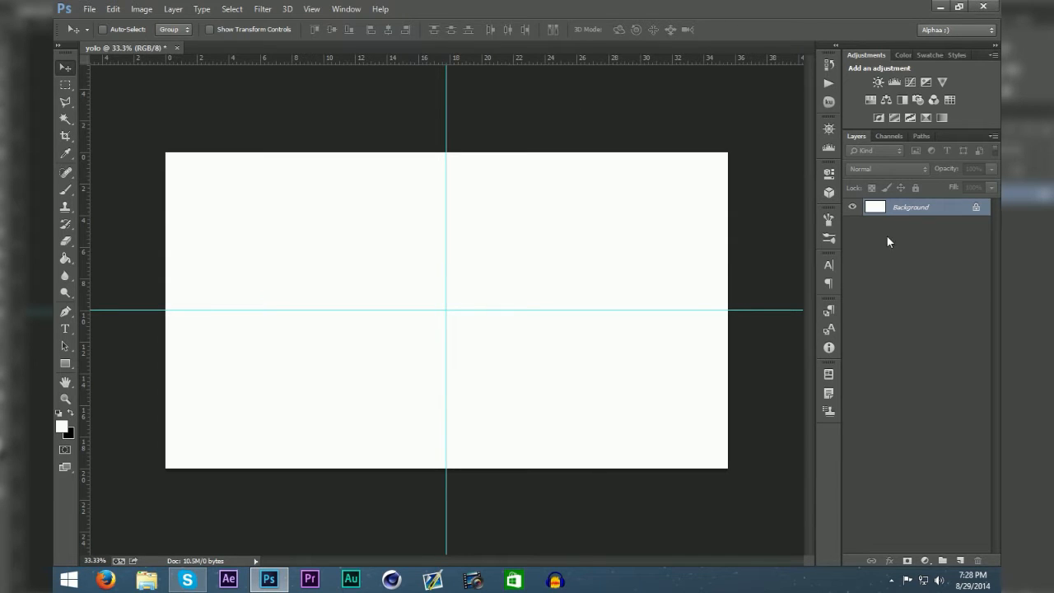
Unlock the Background layer, dismiss the Layer Style dialog without changes and deselect the layer
{"action": "left_click", "coordinate": [976, 208]}
{"action": "double_click", "coordinate": [977, 208]}
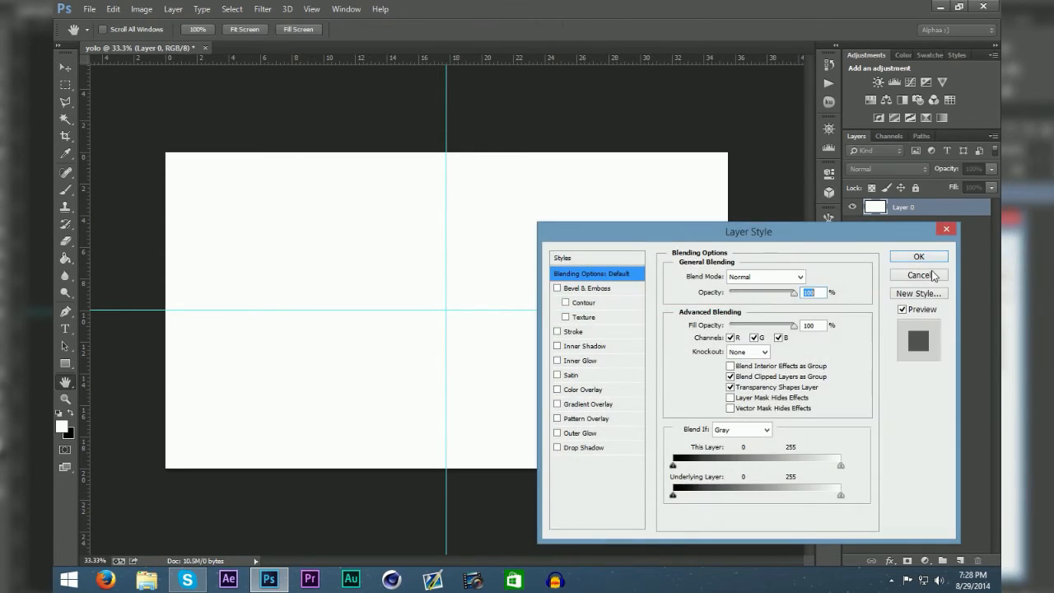
{"action": "left_click", "coordinate": [928, 273]}
{"action": "left_click", "coordinate": [937, 314]}
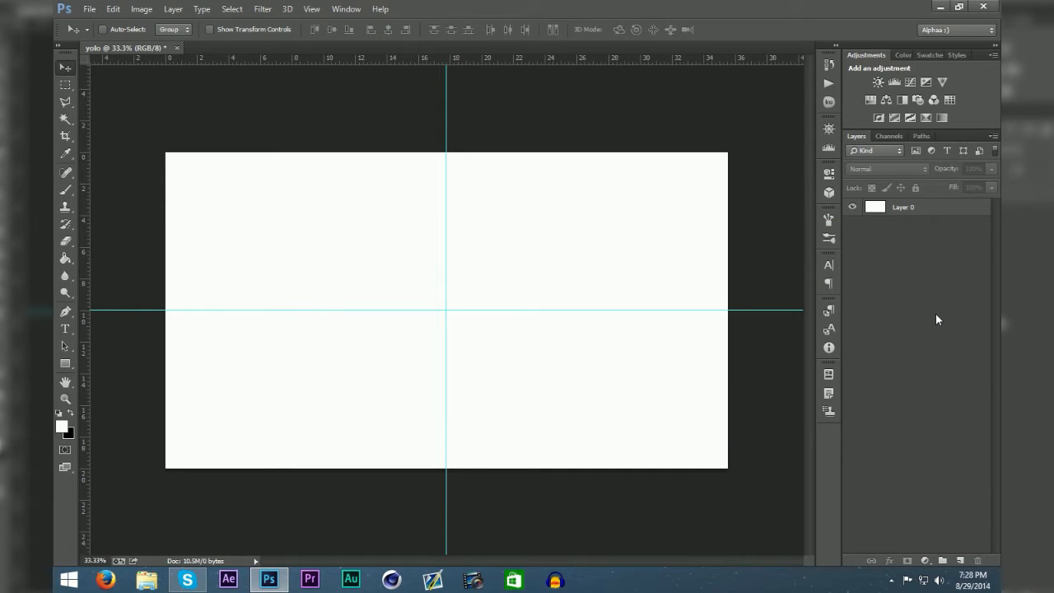
Add the text SWEG near the canvas centre and set its font size to 980 pt
{"action": "left_click", "coordinate": [66, 329]}
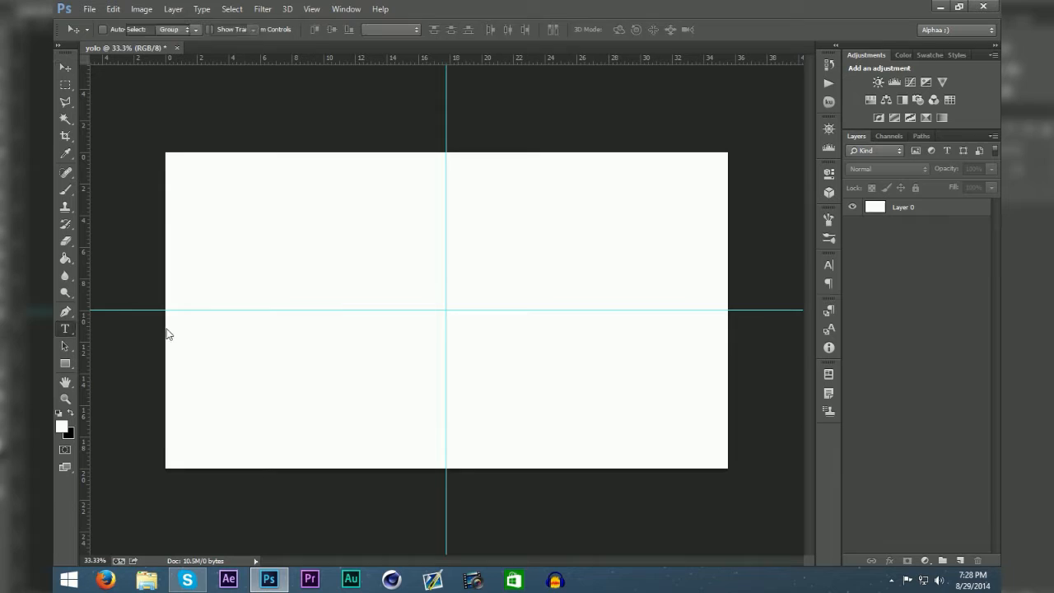
{"action": "left_click", "coordinate": [439, 318]}
{"action": "type", "text": "SWEG"}
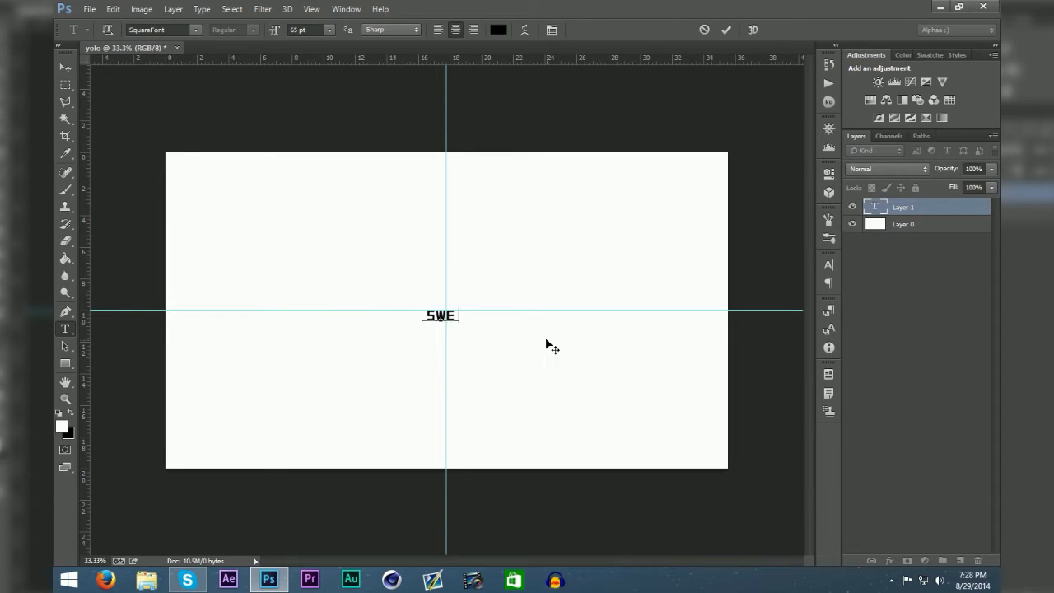
{"action": "key", "text": "ctrl+a"}
{"action": "left_click_drag", "start_coordinate": [276, 32], "coordinate": [882, 10]}
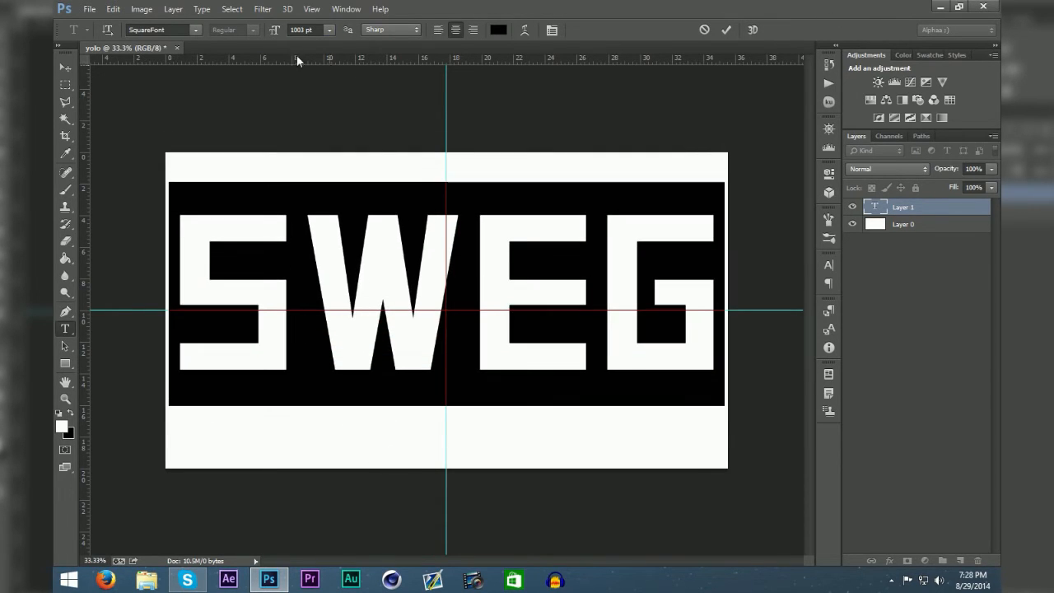
{"action": "left_click_drag", "start_coordinate": [276, 32], "coordinate": [271, 36]}
{"action": "left_click", "coordinate": [299, 30]}
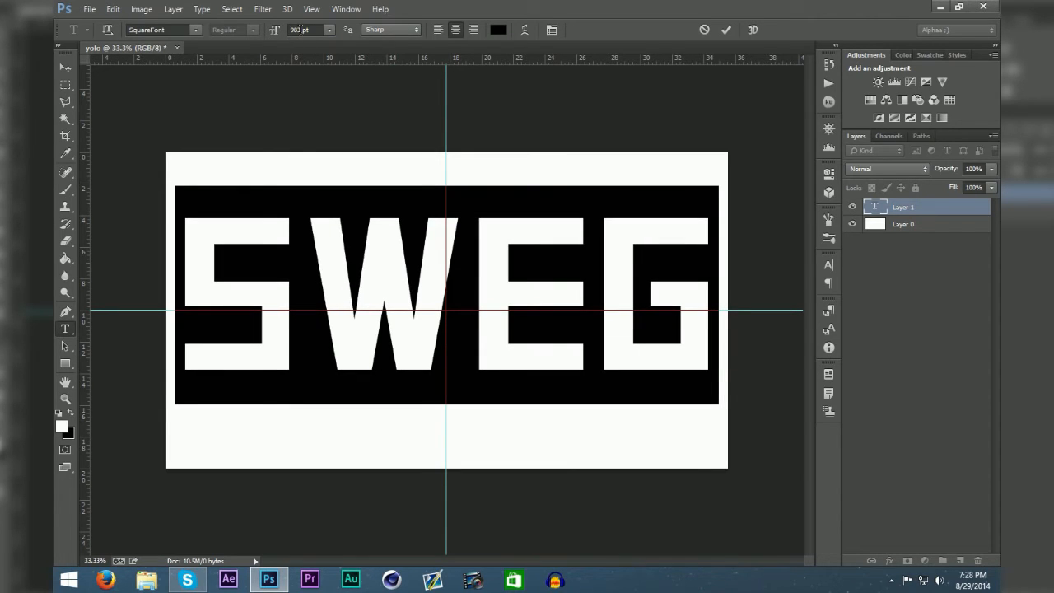
{"action": "left_click", "coordinate": [301, 31]}
{"action": "key", "text": "BackSpace"}
{"action": "type", "text": "0"}
Move the SWEG text down to centre it on the crossing guides and commit its position
{"action": "left_click_drag", "start_coordinate": [449, 421], "coordinate": [451, 446]}
{"action": "left_click", "coordinate": [479, 309]}
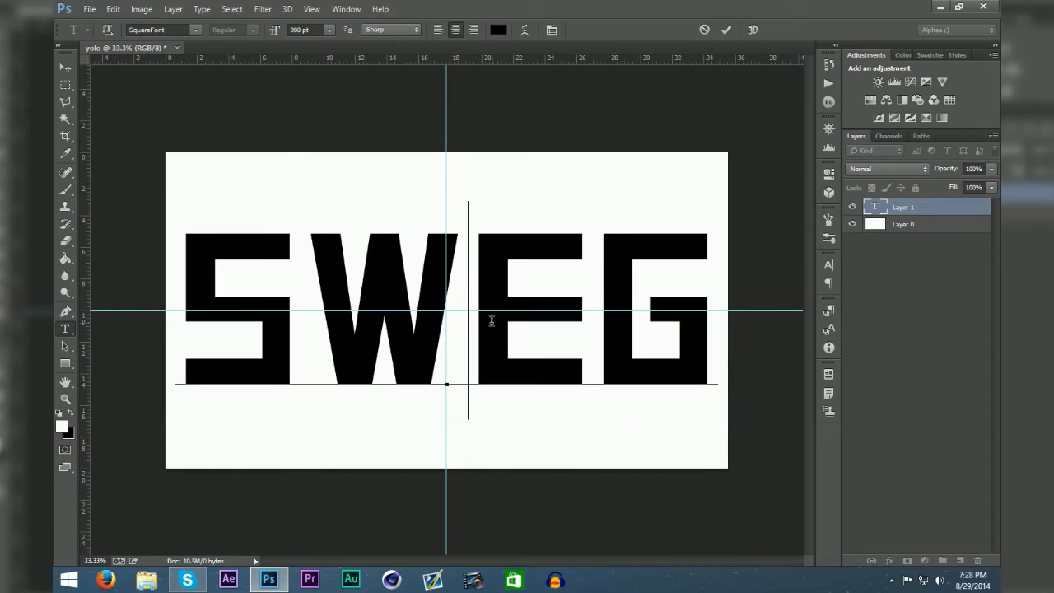
{"action": "left_click", "coordinate": [724, 30]}
{"action": "key", "text": "ctrl+t"}
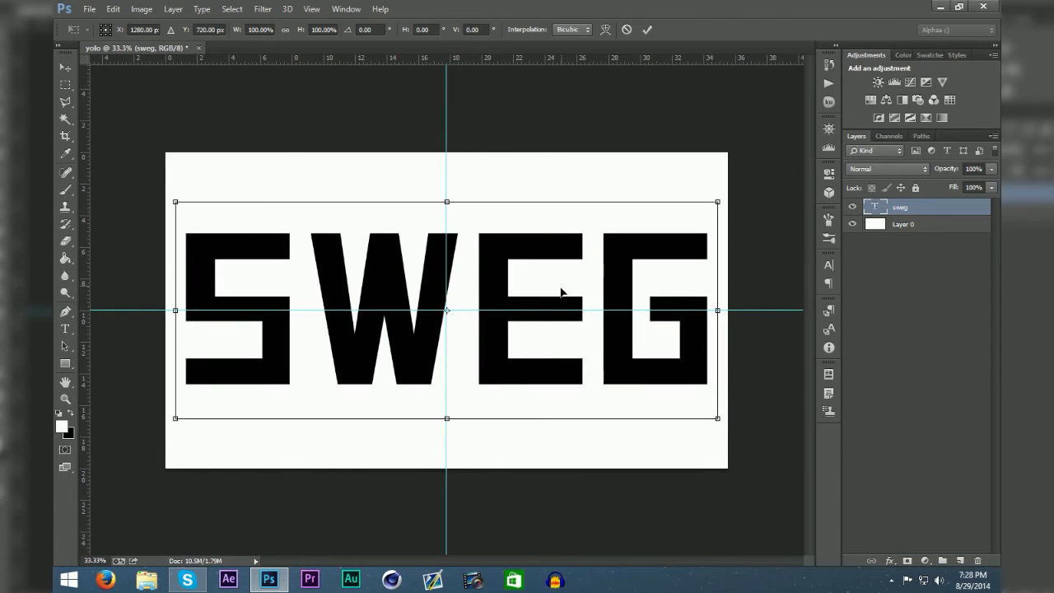
{"action": "left_click", "coordinate": [648, 30]}
{"action": "key", "text": "t"}
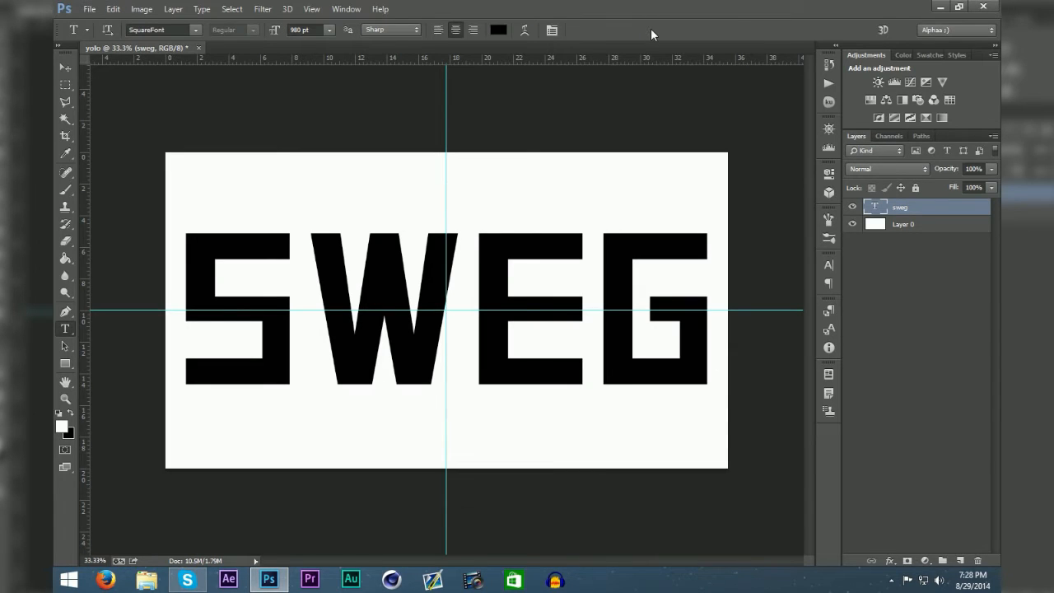
Select all of the SWEG text and increase its font size to 1014 pt
{"action": "left_click", "coordinate": [476, 283]}
{"action": "key", "text": "ctrl+a"}
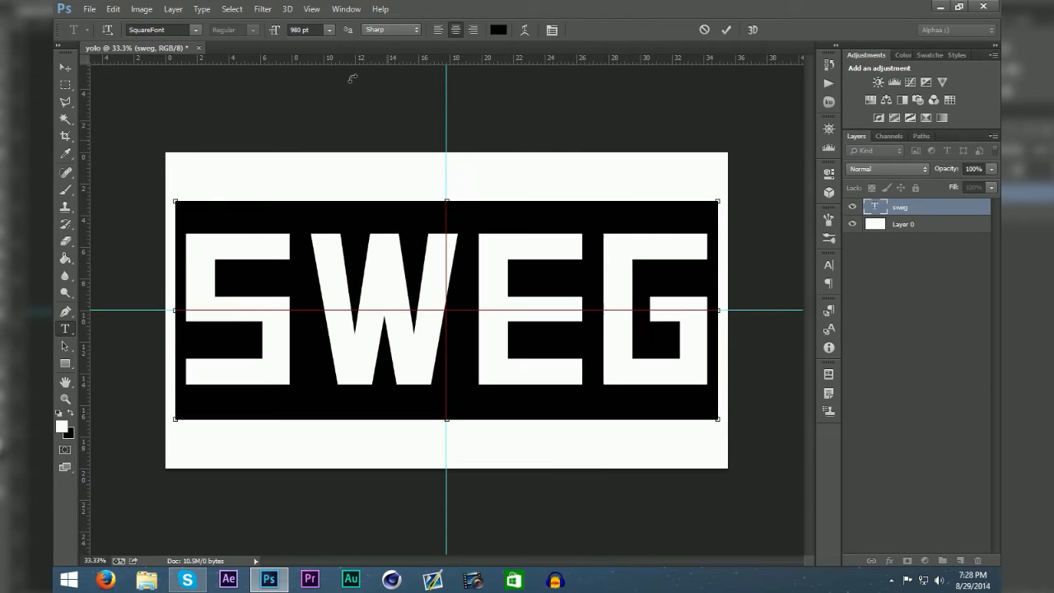
{"action": "mouse_move", "coordinate": [273, 31]}
{"action": "left_mouse_down"}
{"action": "mouse_move", "coordinate": [308, 32]}
{"action": "mouse_move", "coordinate": [257, 37]}
{"action": "left_mouse_up"}
{"action": "left_click_drag", "start_coordinate": [544, 508], "coordinate": [538, 505]}
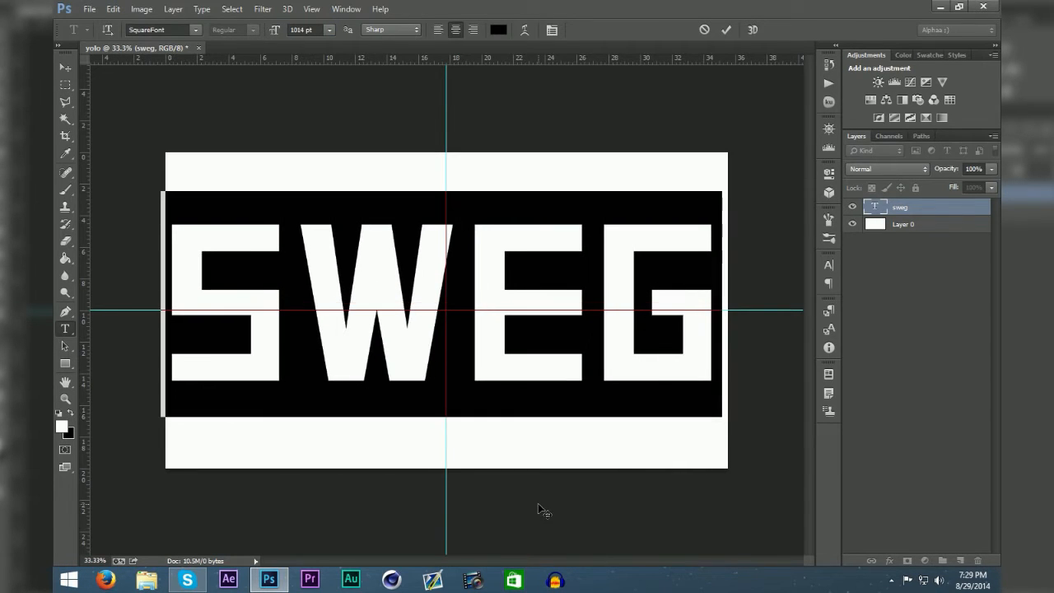
Commit the enlarged SWEG text and reposition it with Free Transform so it is centred on the crossing guides
{"action": "left_click", "coordinate": [725, 31]}
{"action": "key", "text": "ctrl+t"}
{"action": "left_click_drag", "start_coordinate": [520, 270], "coordinate": [524, 277]}
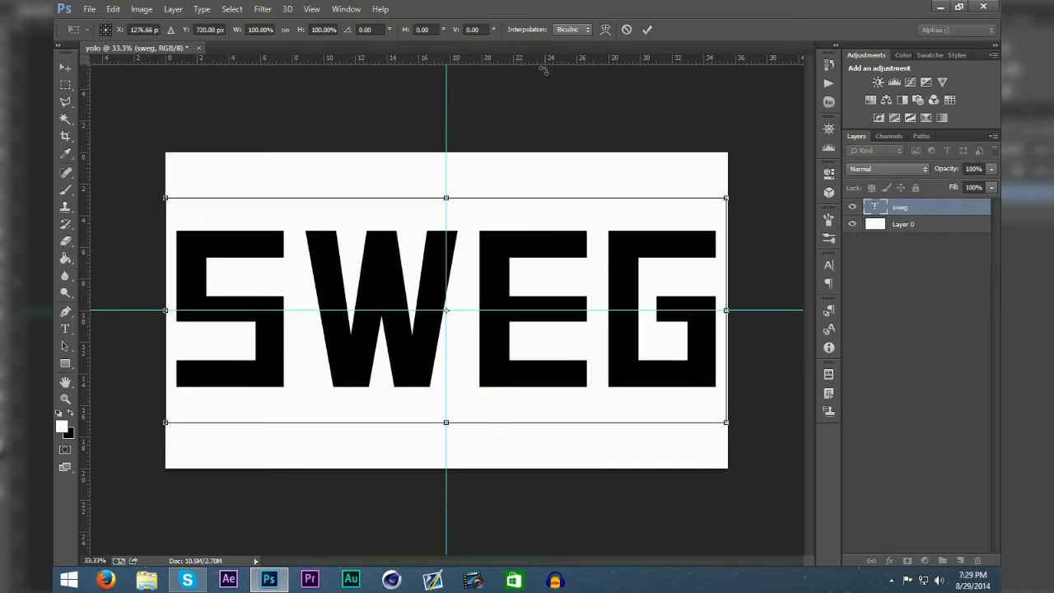
{"action": "left_click", "coordinate": [647, 30]}
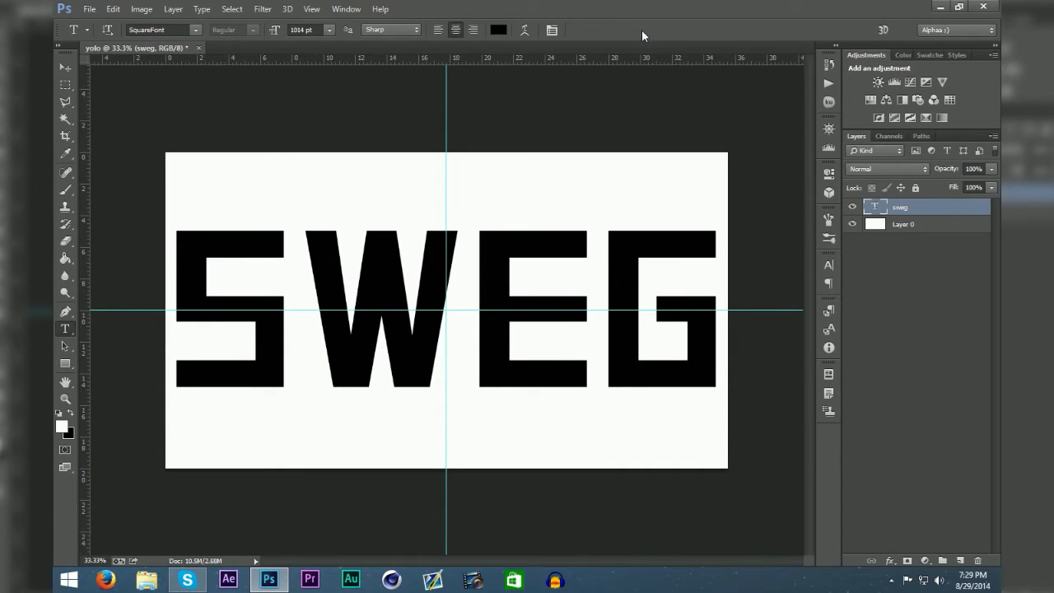
Delete the white Layer 0 so the SWEG text sits on a transparent canvas
{"action": "left_click", "coordinate": [937, 229]}
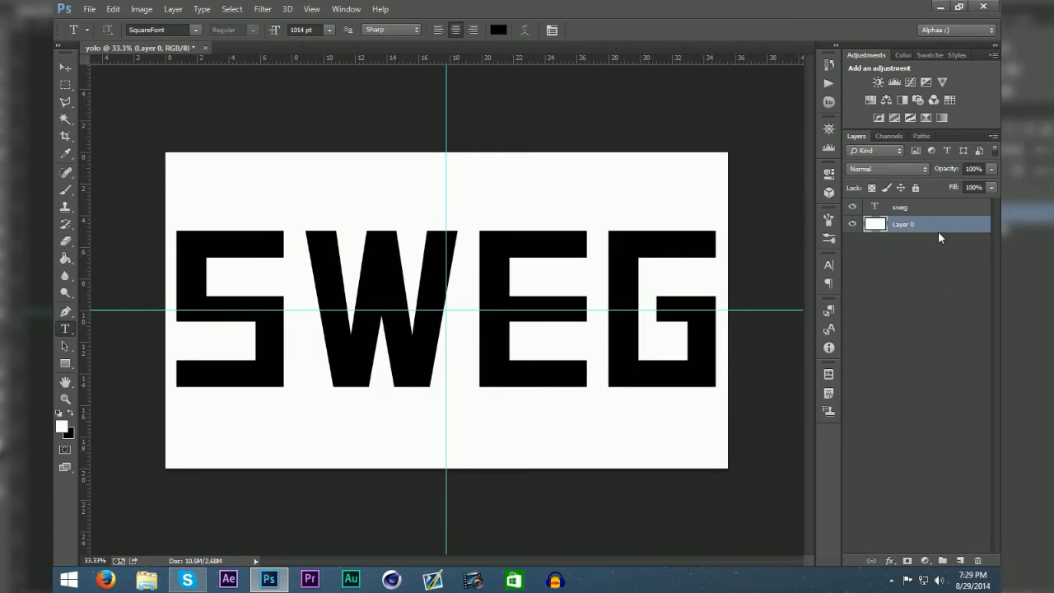
{"action": "key", "text": "Delete"}
Recolour all of the SWEG text to white (ffffff), commit the edit and deselect the layer
{"action": "left_click", "coordinate": [459, 306]}
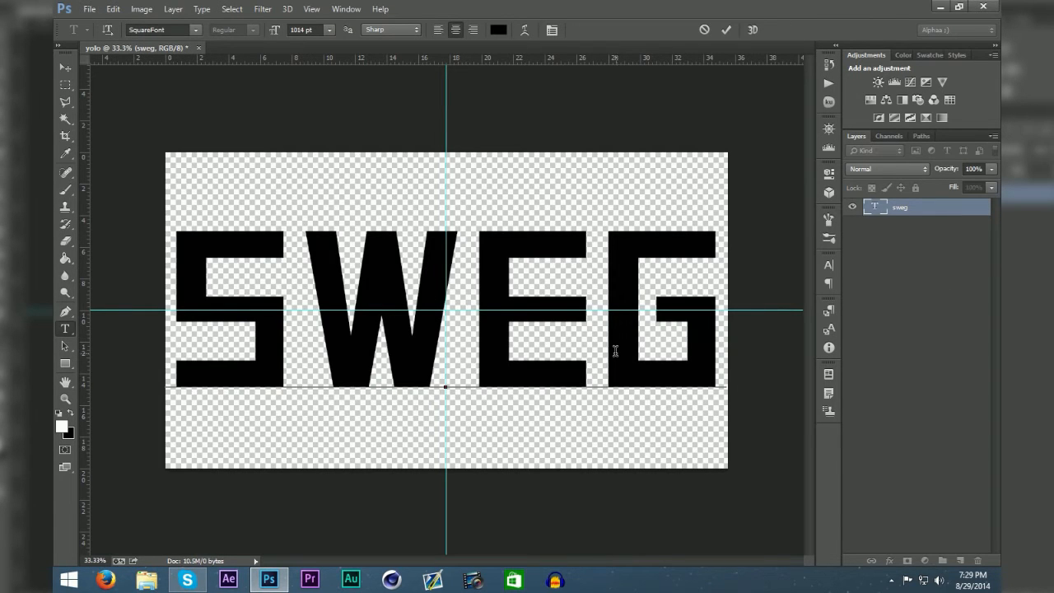
{"action": "type", "text": "a"}
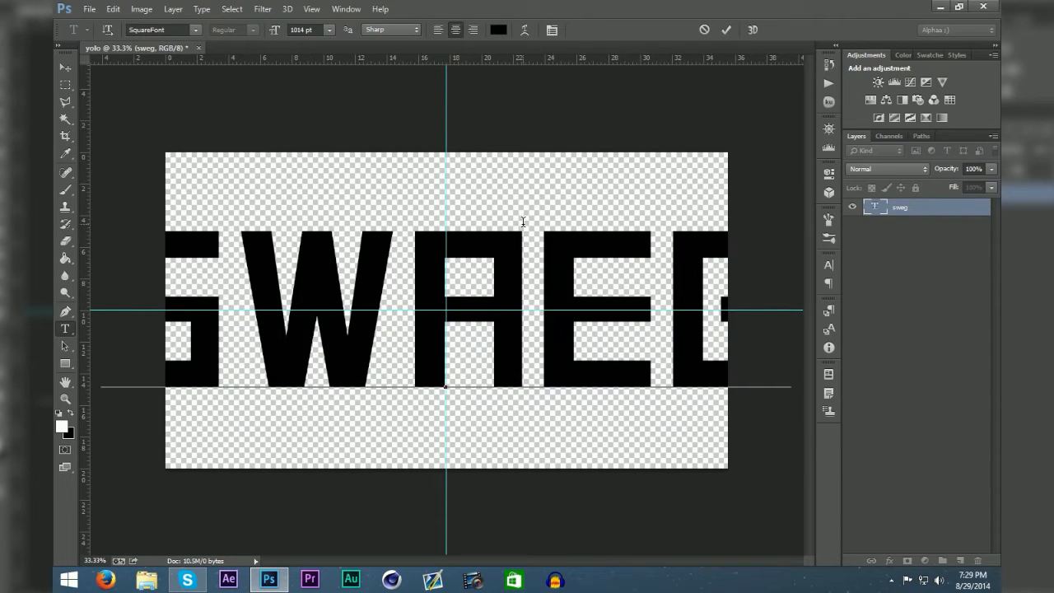
{"action": "key", "text": "BackSpace"}
{"action": "key", "text": "ctrl+a"}
{"action": "left_click", "coordinate": [498, 29]}
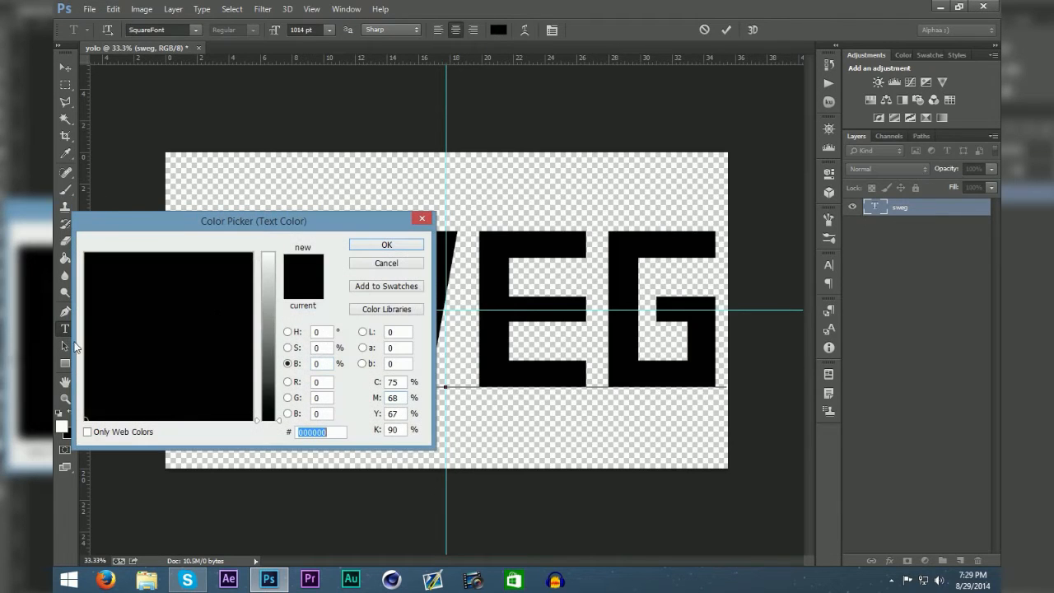
{"action": "left_click_drag", "start_coordinate": [86, 340], "coordinate": [84, 253]}
{"action": "left_click_drag", "start_coordinate": [266, 334], "coordinate": [271, 250]}
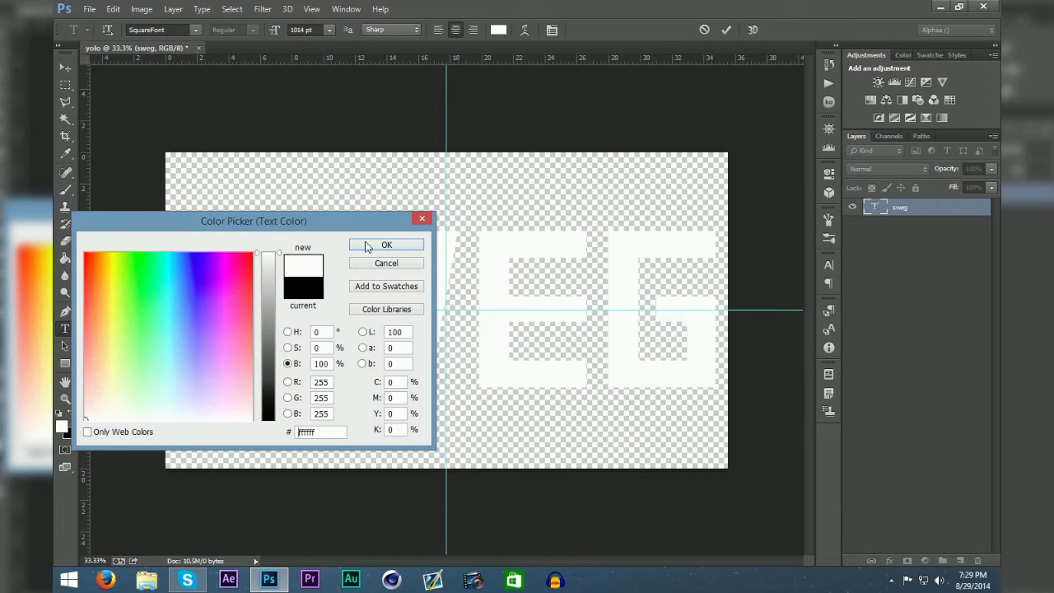
{"action": "left_click", "coordinate": [367, 245]}
{"action": "left_click", "coordinate": [499, 30]}
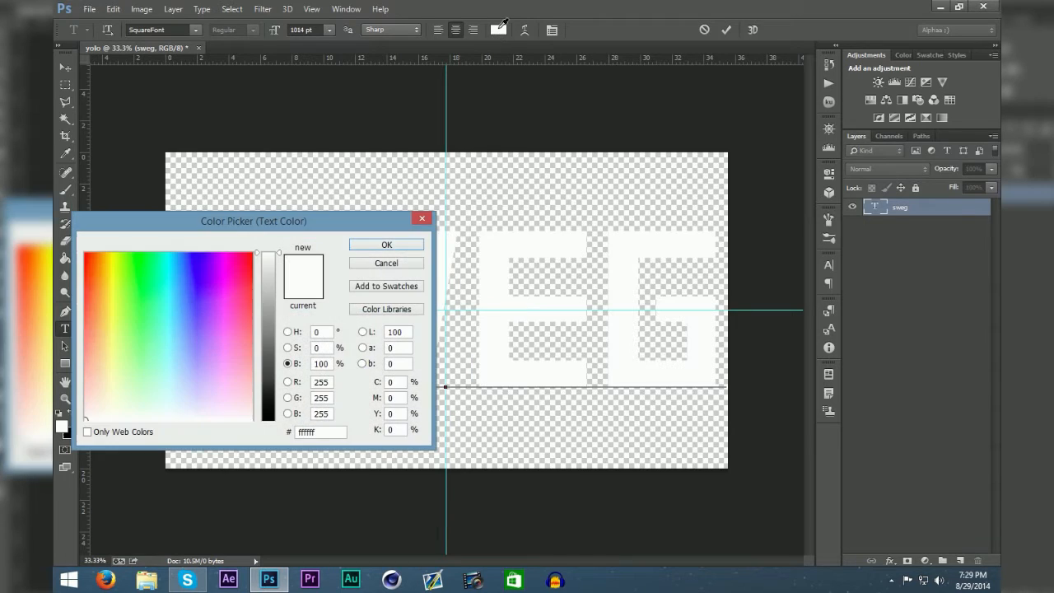
{"action": "left_click", "coordinate": [375, 244]}
{"action": "left_click", "coordinate": [953, 277]}
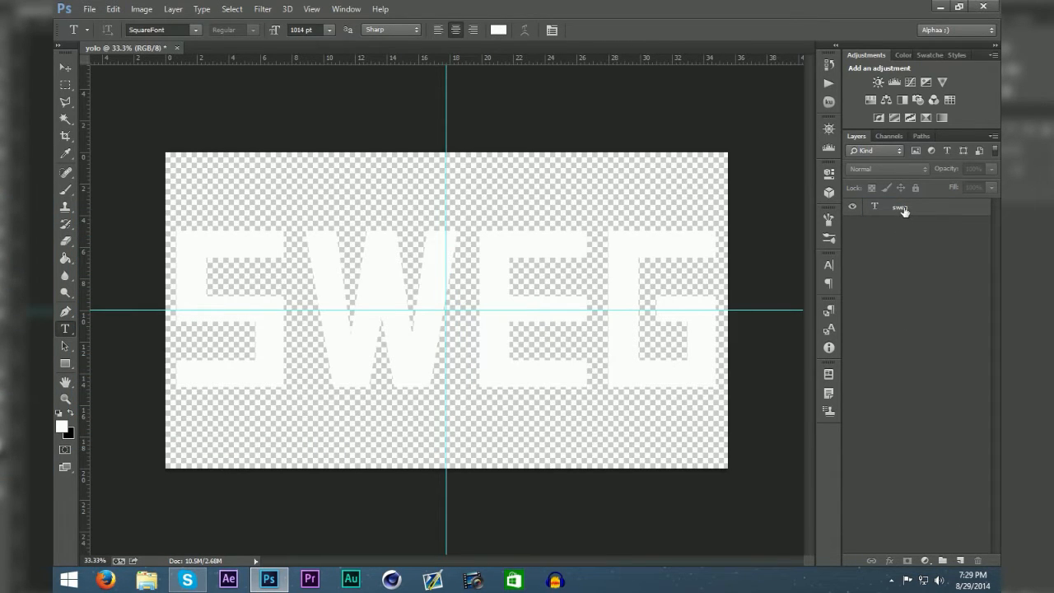
Create a new layer group above the sweg layer and name it Text
{"action": "double_click", "coordinate": [904, 210]}
{"action": "left_click", "coordinate": [939, 298]}
{"action": "left_click", "coordinate": [944, 561]}
{"action": "double_click", "coordinate": [897, 207]}
{"action": "key", "text": "BackSpace"}
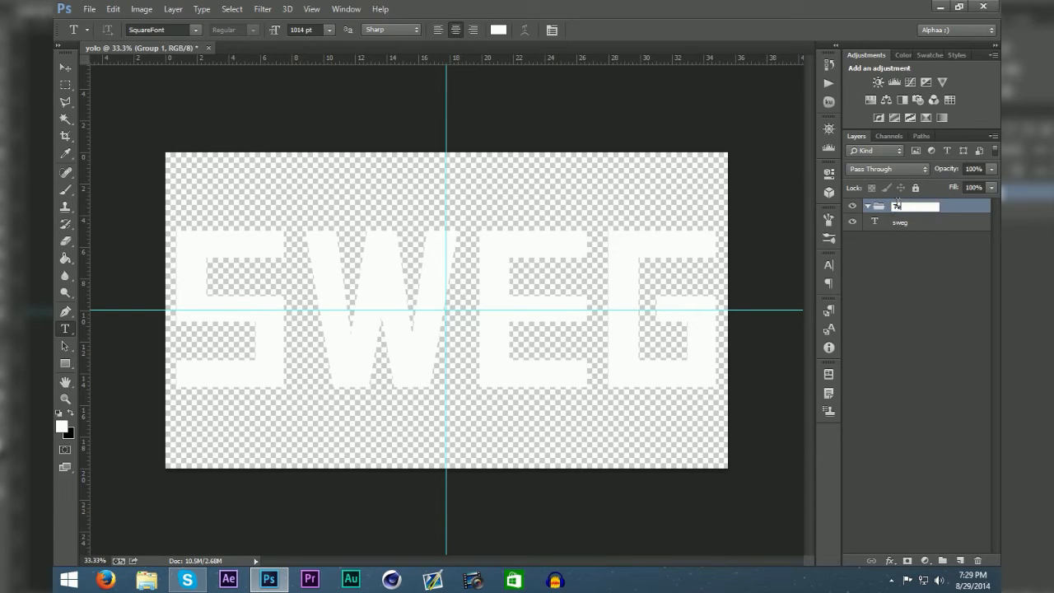
{"action": "key", "text": "Return"}
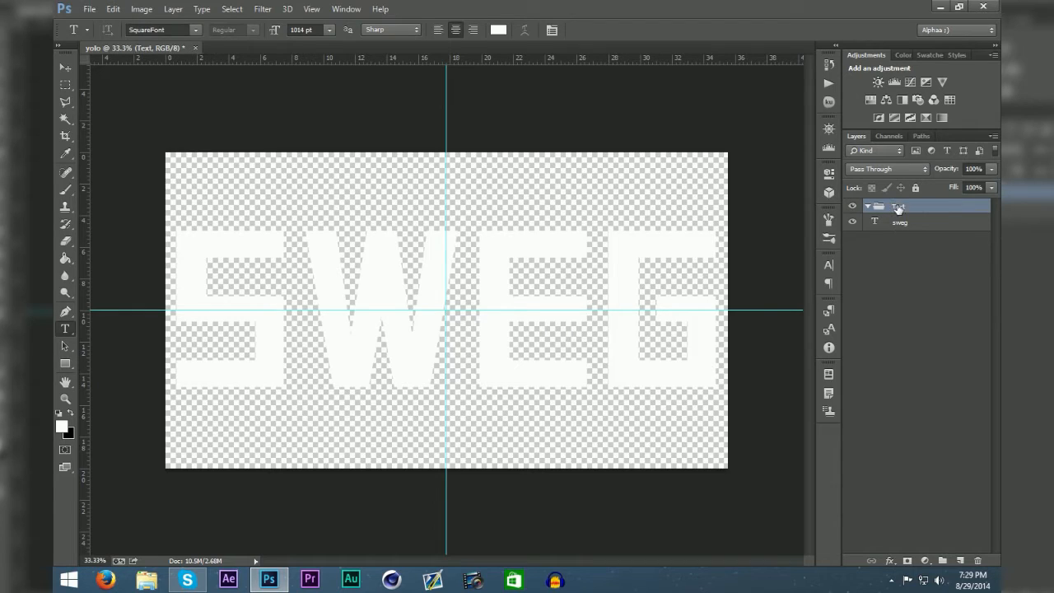
Move the sweg text layer into the Text group and duplicate it
{"action": "left_click_drag", "start_coordinate": [880, 230], "coordinate": [902, 213]}
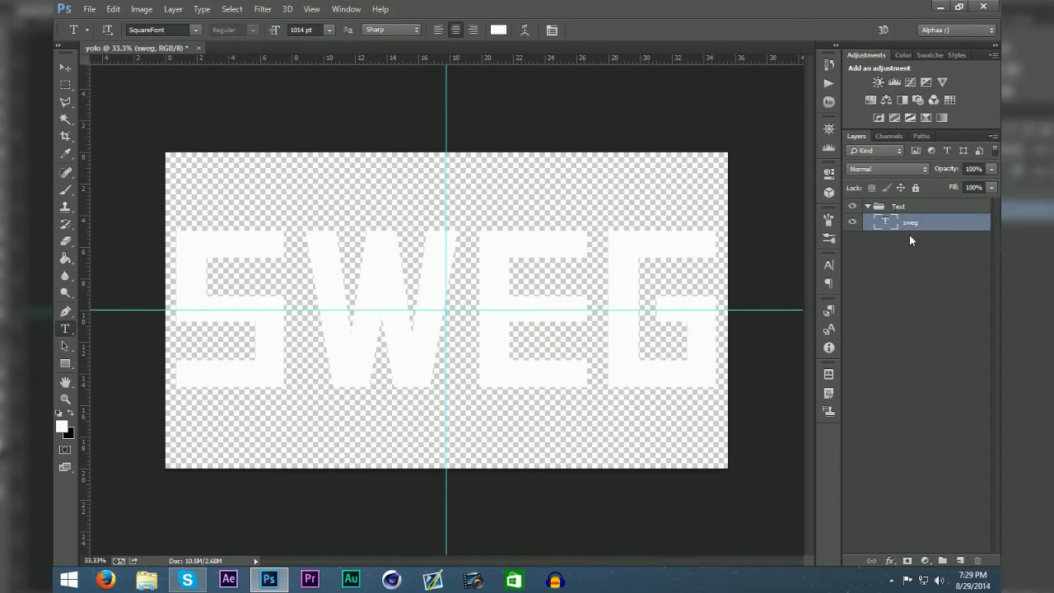
{"action": "left_click", "coordinate": [910, 222]}
{"action": "key", "text": "ctrl+j"}
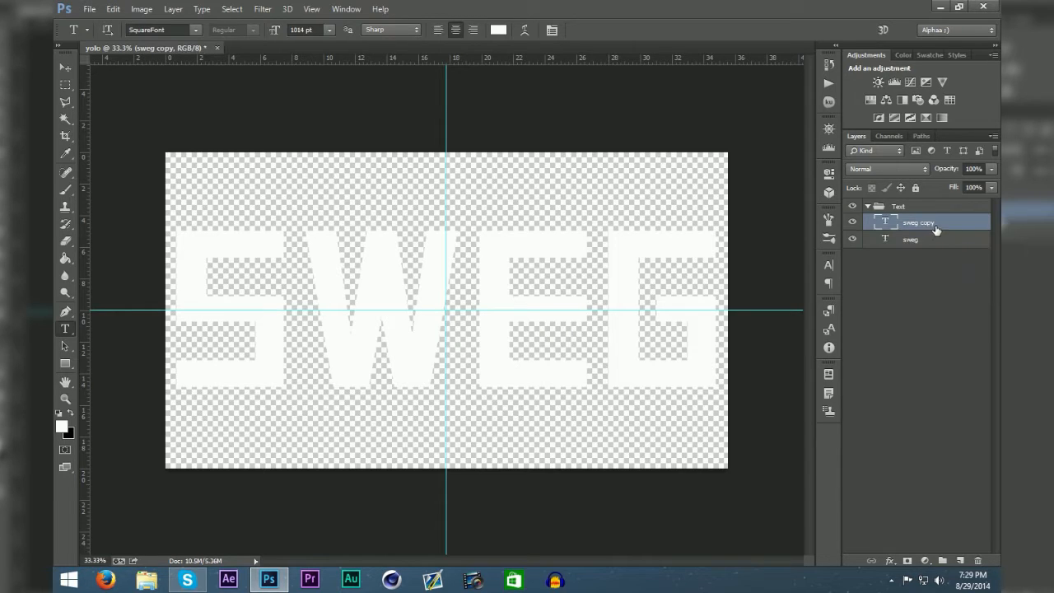
Rename the duplicated text layer sweg2 and place it below sweg inside the Text group
{"action": "left_click_drag", "start_coordinate": [930, 247], "coordinate": [932, 276]}
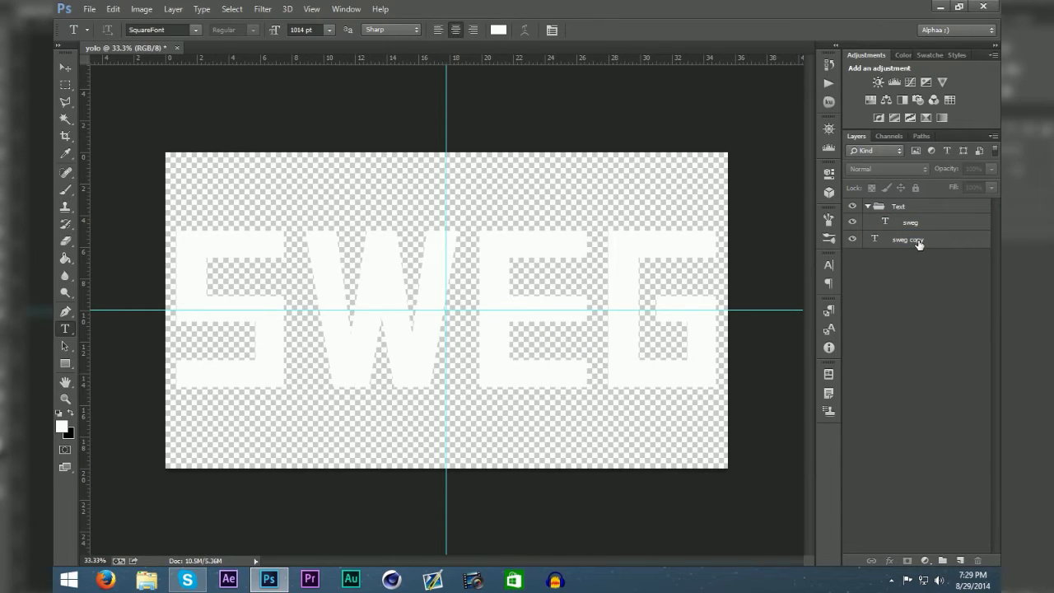
{"action": "double_click", "coordinate": [918, 243]}
{"action": "key", "text": "Right"}
{"action": "key", "text": "BackSpace"}
{"action": "key", "text": "BackSpace"}
{"action": "key", "text": "BackSpace"}
{"action": "key", "text": "BackSpace"}
{"action": "key", "text": "BackSpace"}
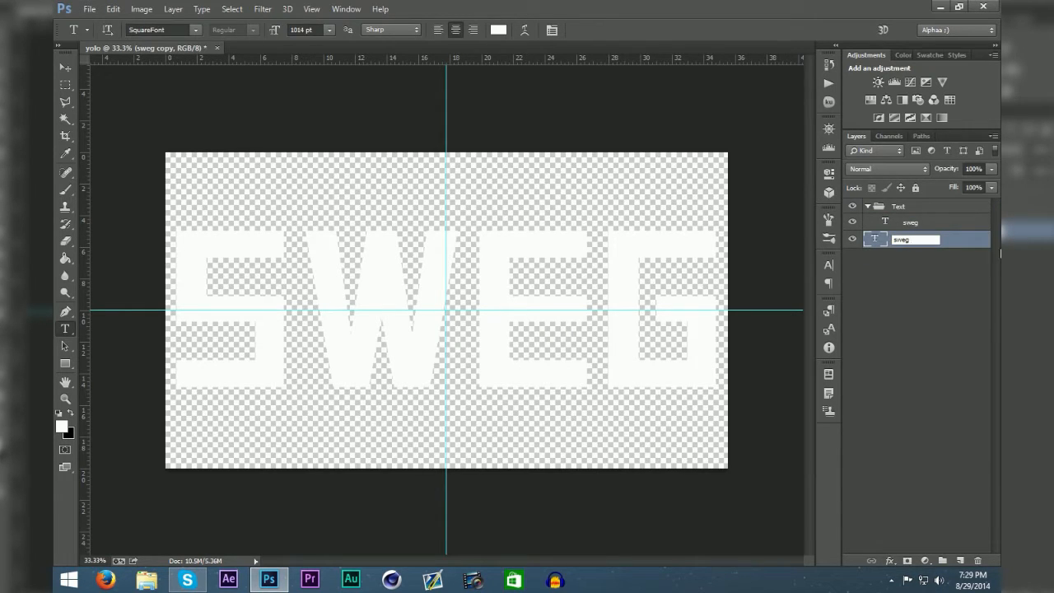
{"action": "key", "text": "Return"}
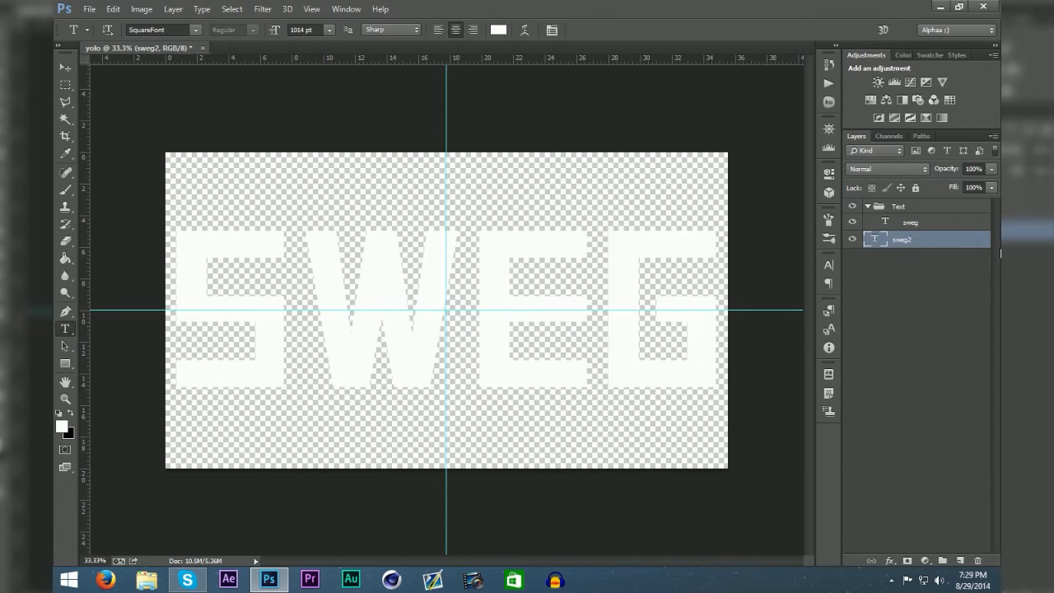
{"action": "left_click", "coordinate": [934, 293]}
{"action": "double_click", "coordinate": [911, 224]}
{"action": "left_click", "coordinate": [939, 304]}
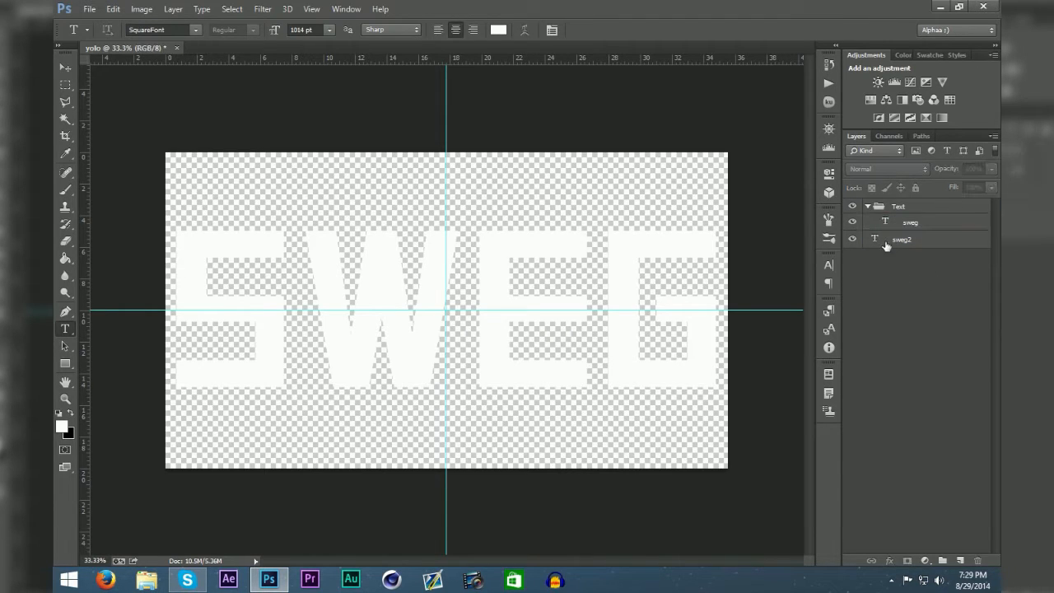
{"action": "left_click_drag", "start_coordinate": [924, 245], "coordinate": [915, 213]}
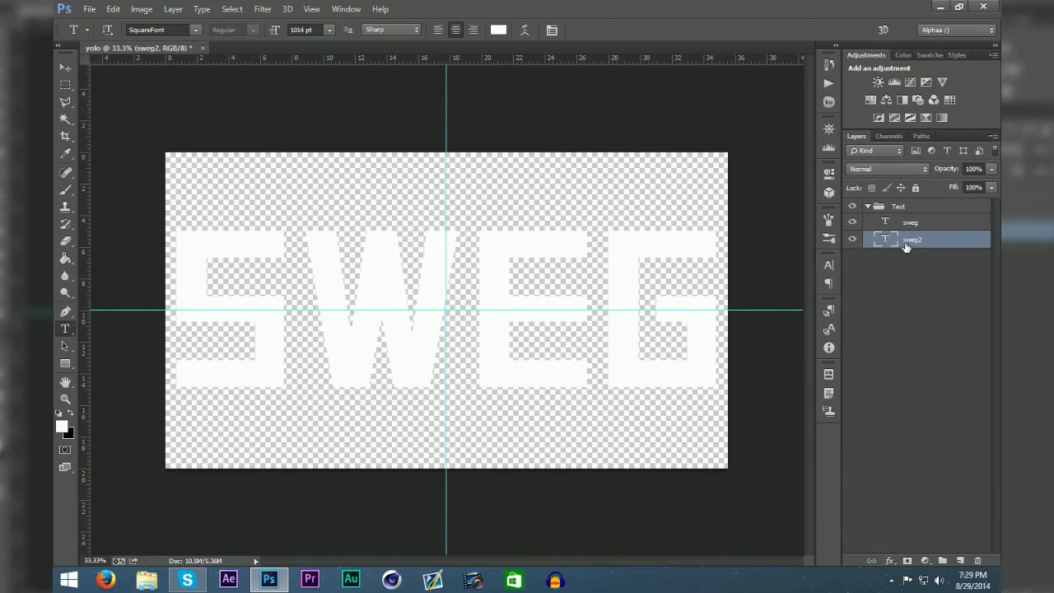
Compare the sweg and sweg2 layers by alternately toggling their visibility
{"action": "left_click", "coordinate": [855, 240]}
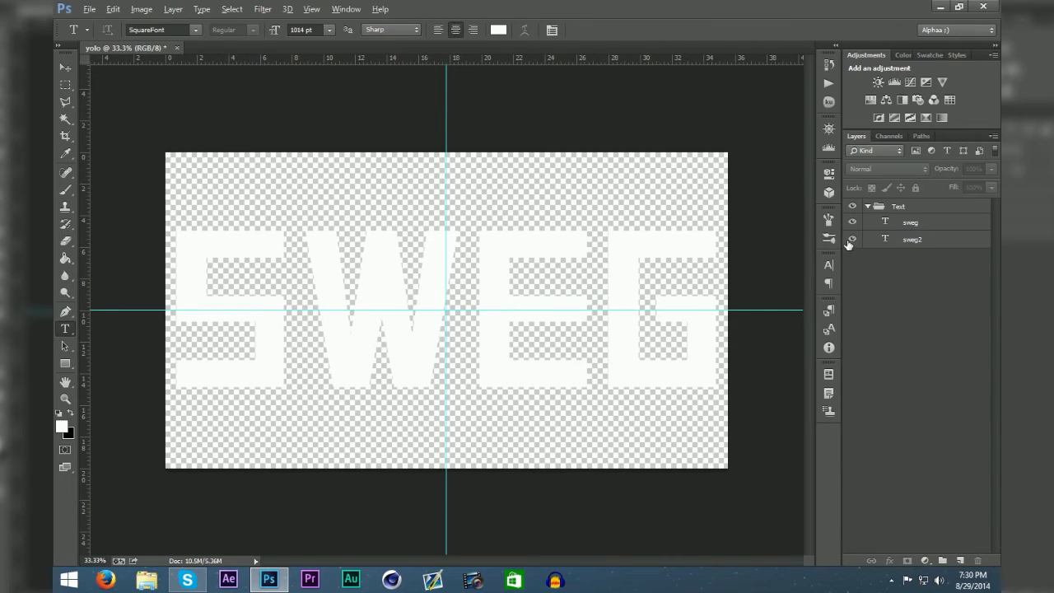
{"action": "left_click", "coordinate": [852, 223]}
{"action": "left_click", "coordinate": [854, 238], "text": "alt"}
{"action": "left_click", "coordinate": [853, 223], "text": "alt"}
{"action": "left_click", "coordinate": [851, 239], "text": "alt"}
{"action": "left_click", "coordinate": [851, 224], "text": "alt"}
{"action": "left_click", "coordinate": [855, 243], "text": "alt"}
{"action": "left_click", "coordinate": [853, 224], "text": "alt"}
{"action": "left_click", "coordinate": [852, 239], "text": "alt"}
{"action": "left_click", "coordinate": [853, 226], "text": "alt"}
{"action": "left_click", "coordinate": [852, 222]}
Select the sweg2 layer and hide the sweg layer above it
{"action": "left_click", "coordinate": [905, 241]}
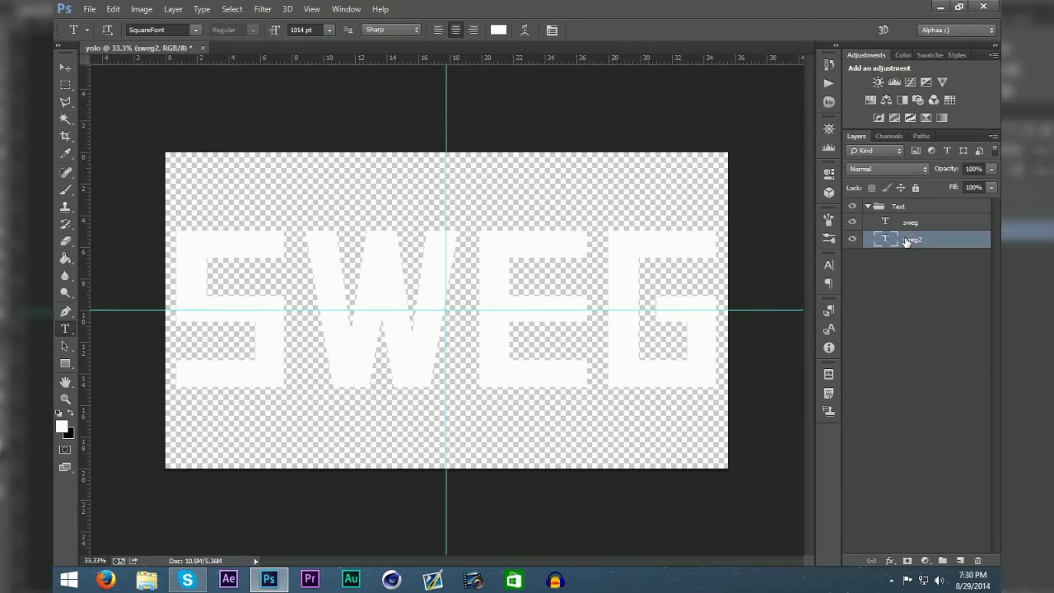
{"action": "left_click", "coordinate": [853, 222]}
Add the Phrendly Social theme from Kuler to the swatches and pick the dark navy swatch as the foreground colour
{"action": "left_click", "coordinate": [830, 101]}
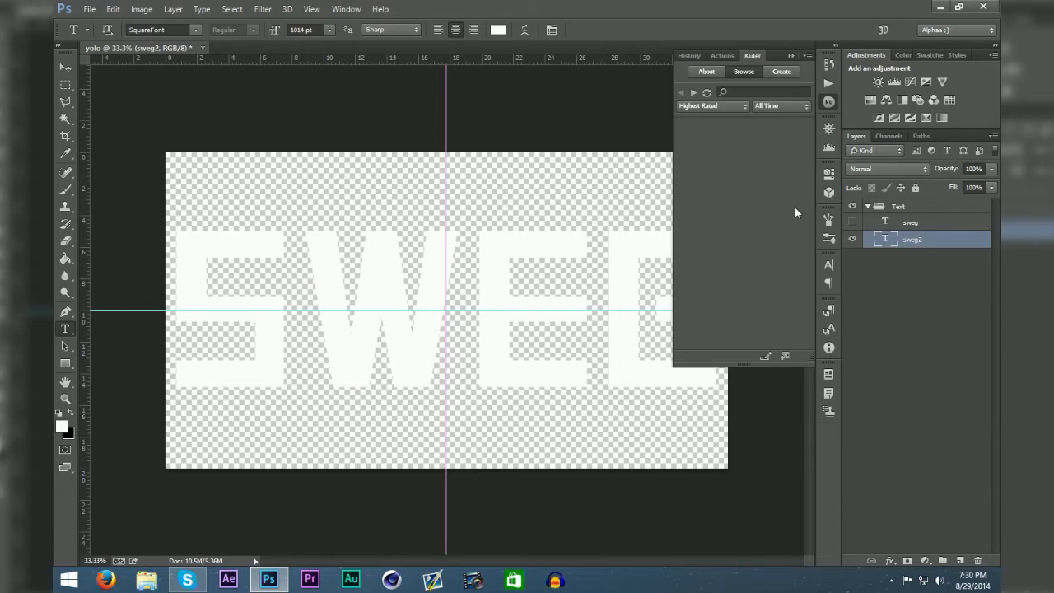
{"action": "left_click", "coordinate": [350, 10]}
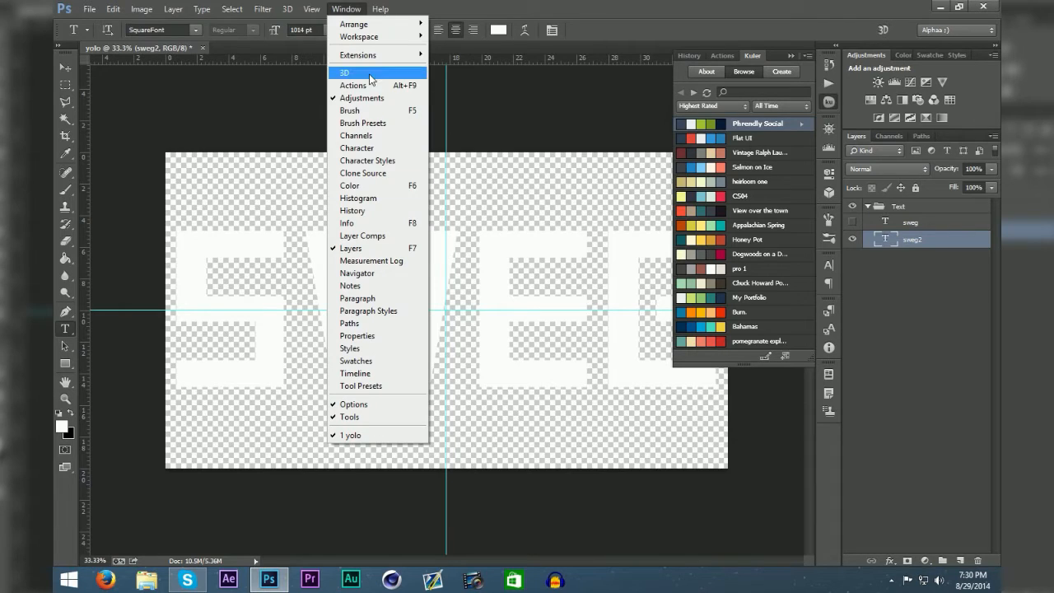
{"action": "mouse_move", "coordinate": [381, 62]}
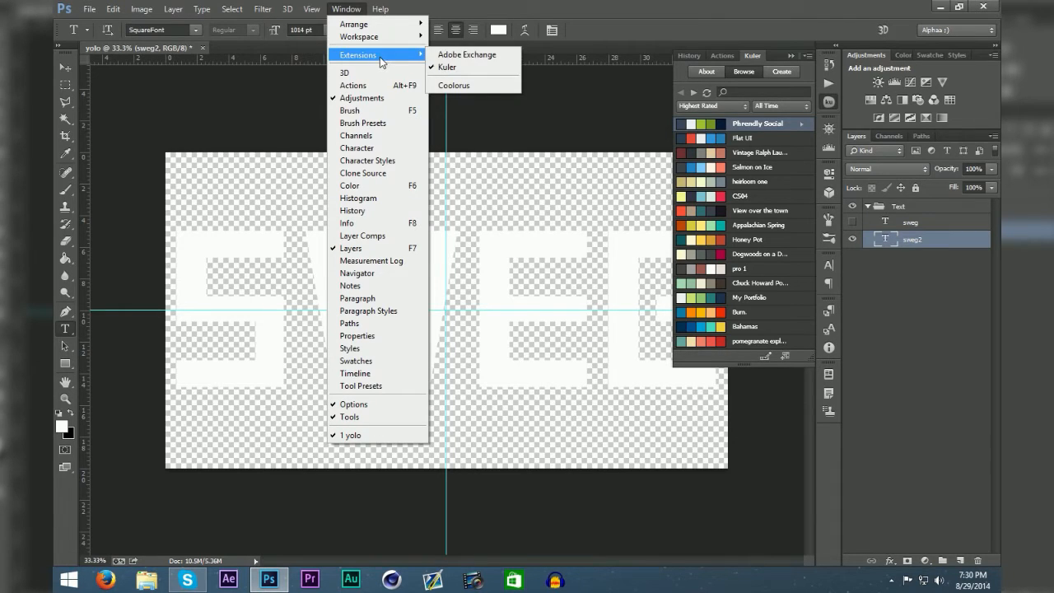
{"action": "left_click", "coordinate": [455, 69]}
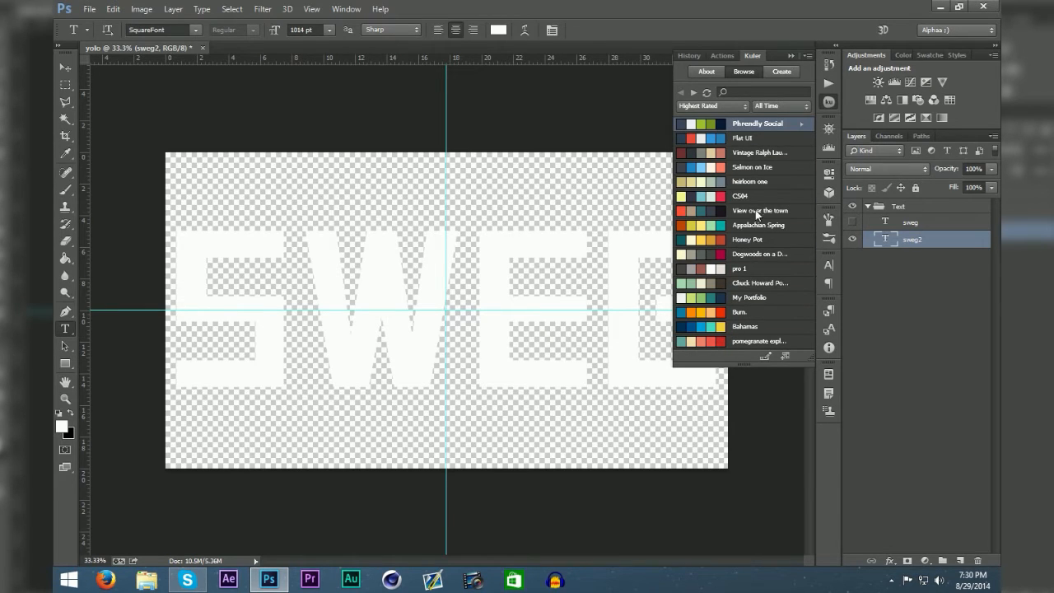
{"action": "left_click", "coordinate": [799, 124]}
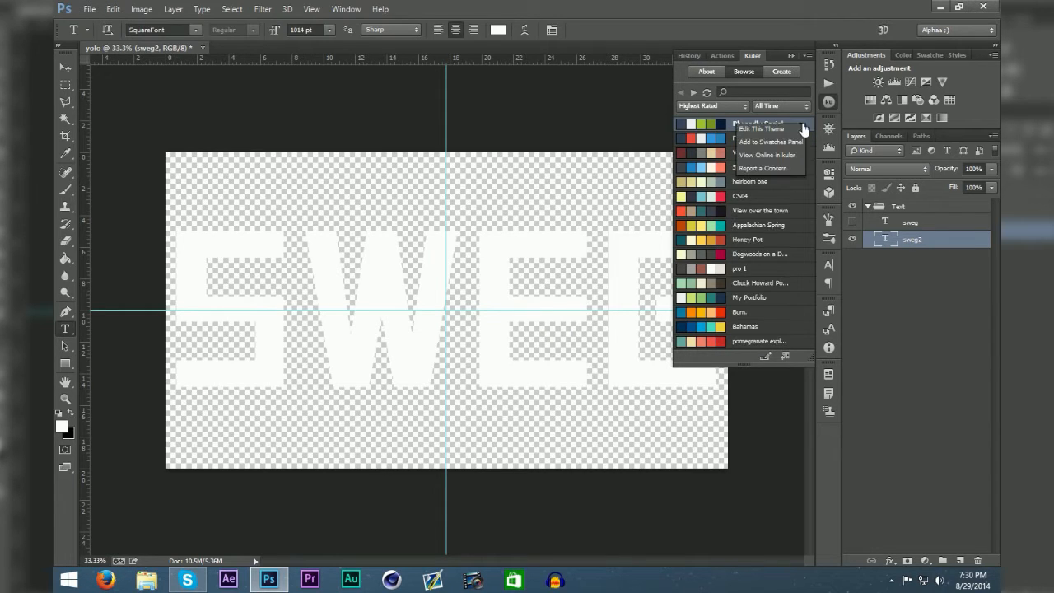
{"action": "left_click", "coordinate": [789, 143]}
{"action": "left_click", "coordinate": [790, 57]}
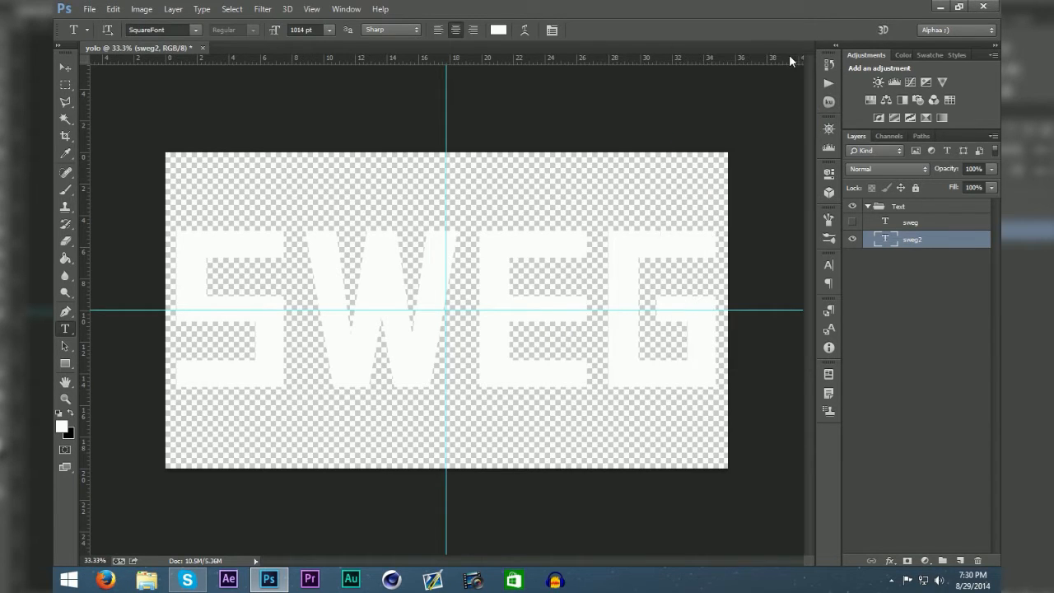
{"action": "left_click", "coordinate": [929, 54]}
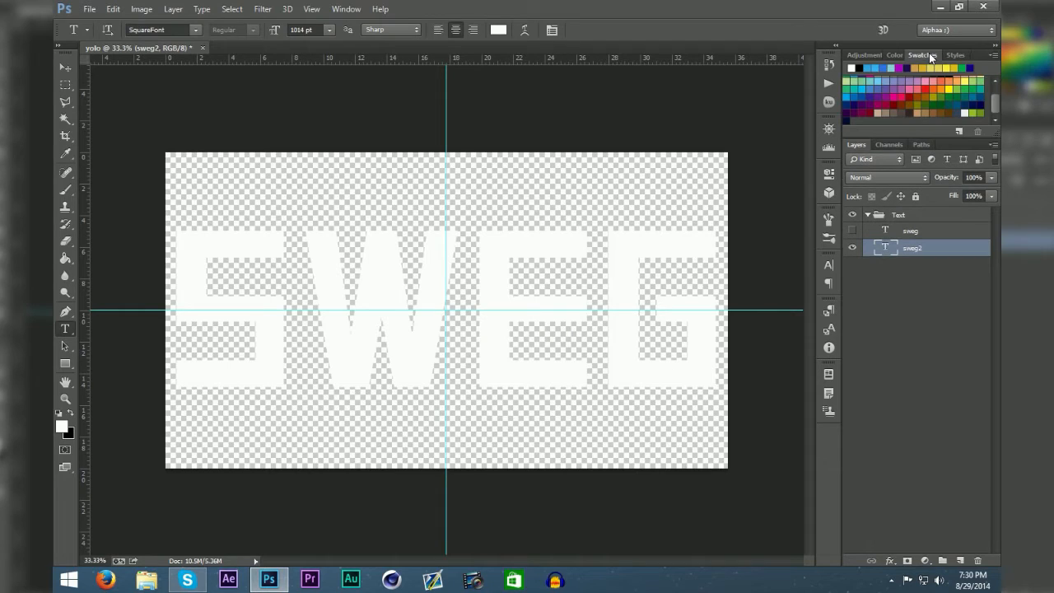
{"action": "left_click", "coordinate": [972, 103]}
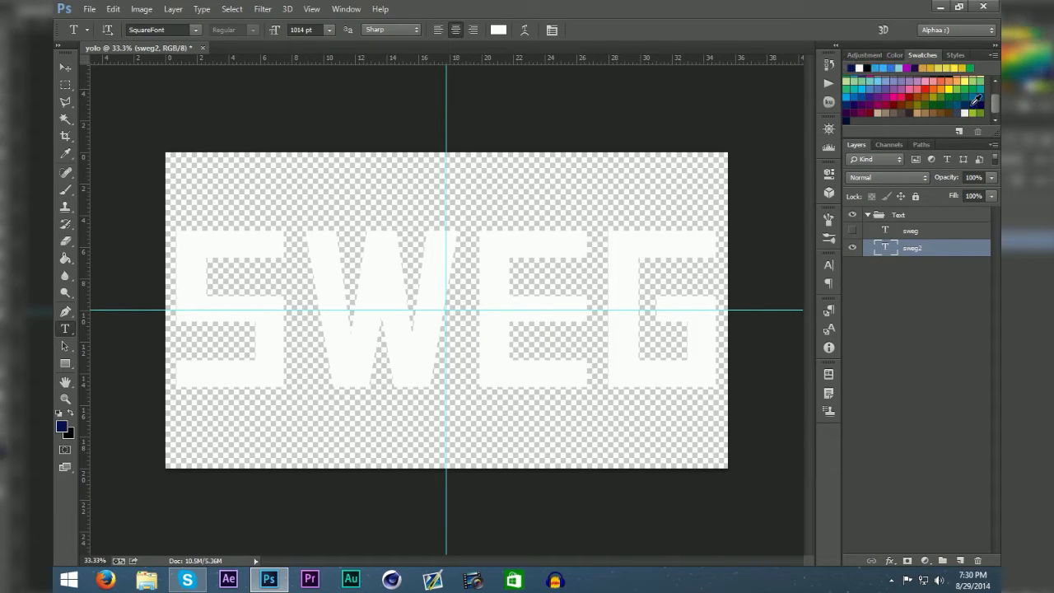
{"action": "left_click", "coordinate": [863, 55]}
{"action": "left_click", "coordinate": [894, 55]}
{"action": "left_click", "coordinate": [876, 55]}
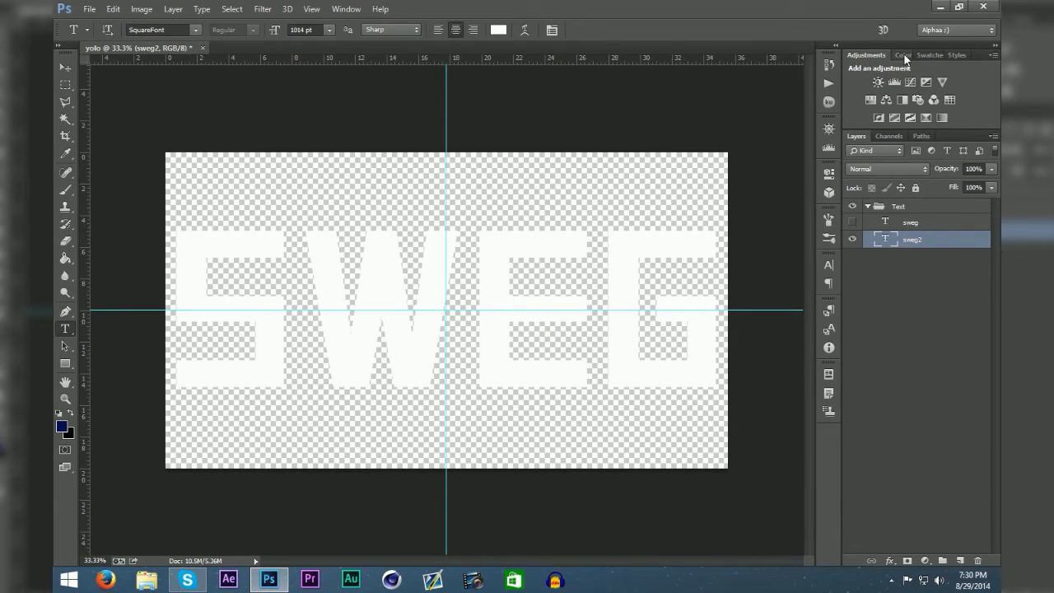
{"action": "left_click", "coordinate": [903, 54]}
{"action": "left_click", "coordinate": [930, 54]}
{"action": "left_click", "coordinate": [894, 55]}
{"action": "left_click", "coordinate": [874, 55]}
{"action": "left_click", "coordinate": [909, 55]}
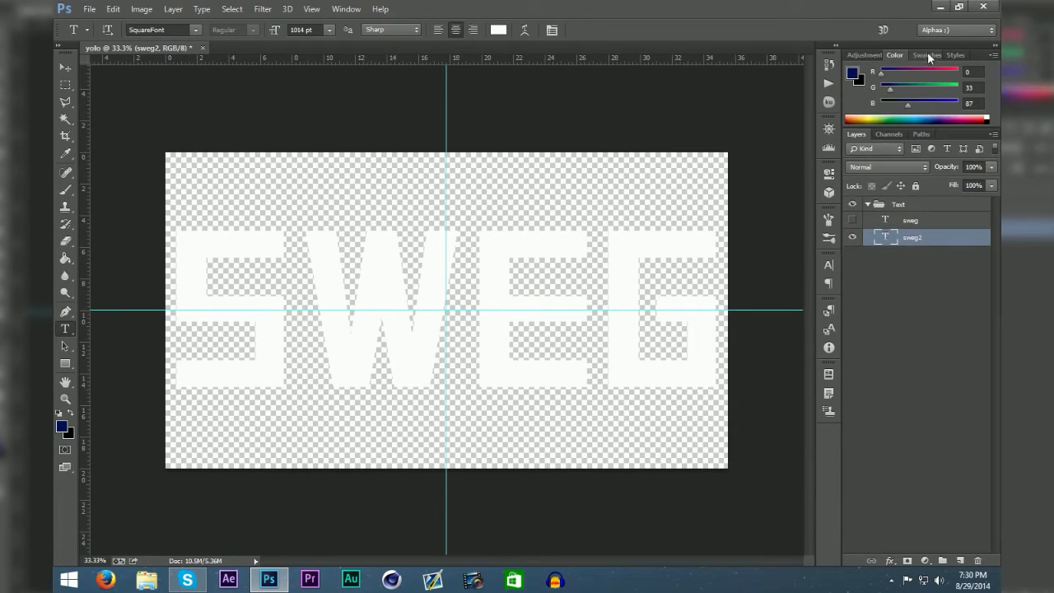
{"action": "left_click", "coordinate": [929, 54]}
{"action": "left_click", "coordinate": [955, 54]}
{"action": "left_click", "coordinate": [899, 55]}
{"action": "left_click", "coordinate": [865, 55]}
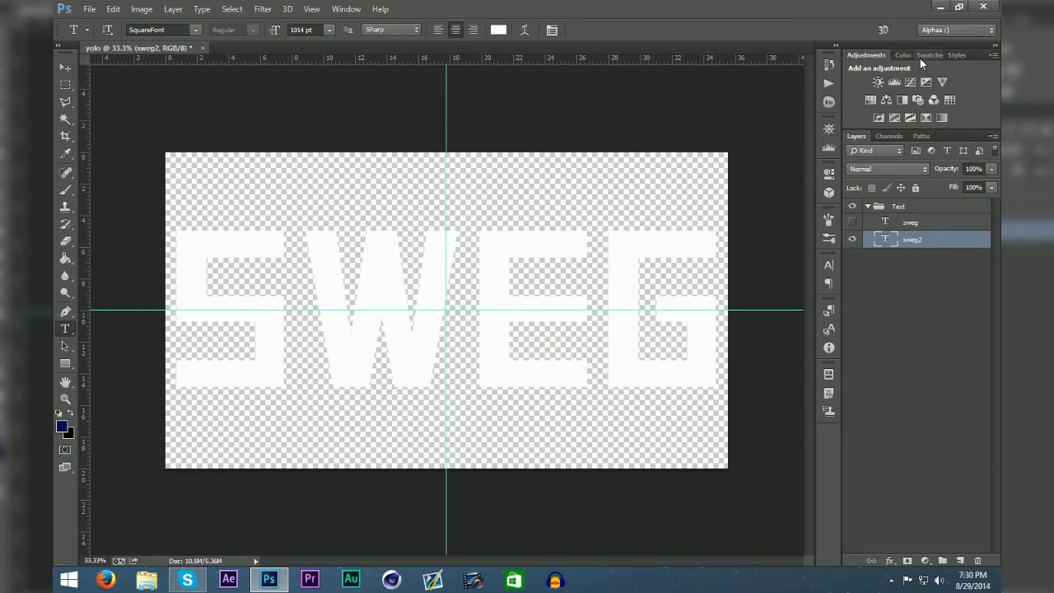
{"action": "left_click", "coordinate": [909, 280]}
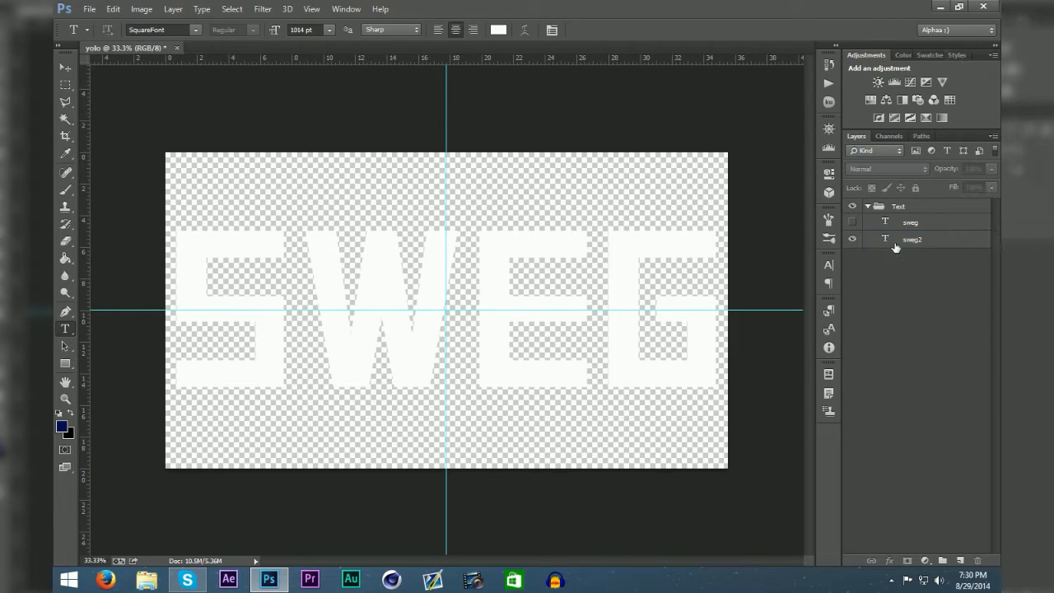
{"action": "left_click", "coordinate": [907, 55]}
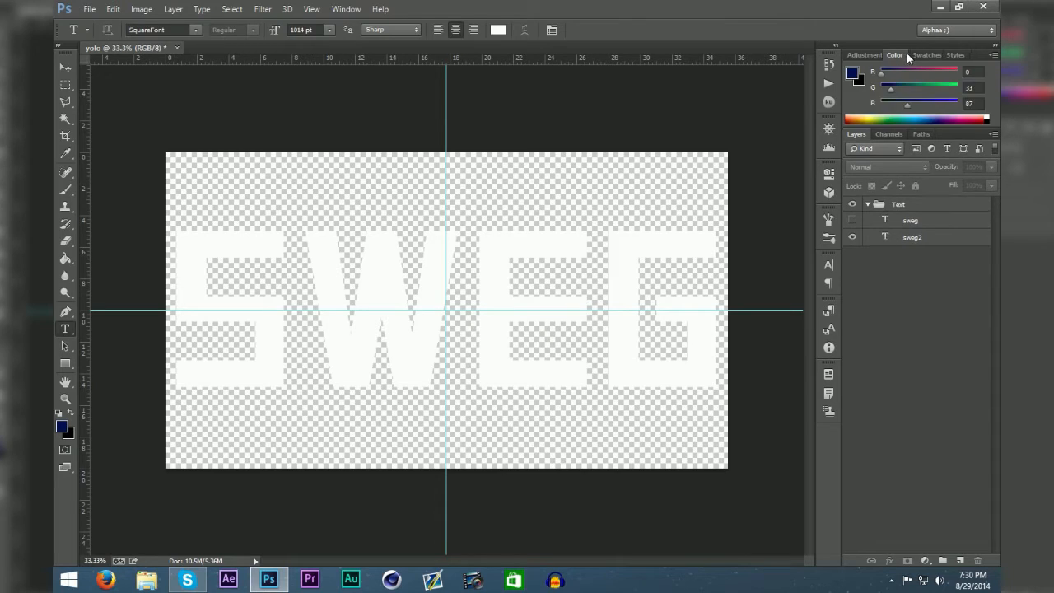
{"action": "left_click", "coordinate": [914, 52]}
{"action": "left_click", "coordinate": [865, 54]}
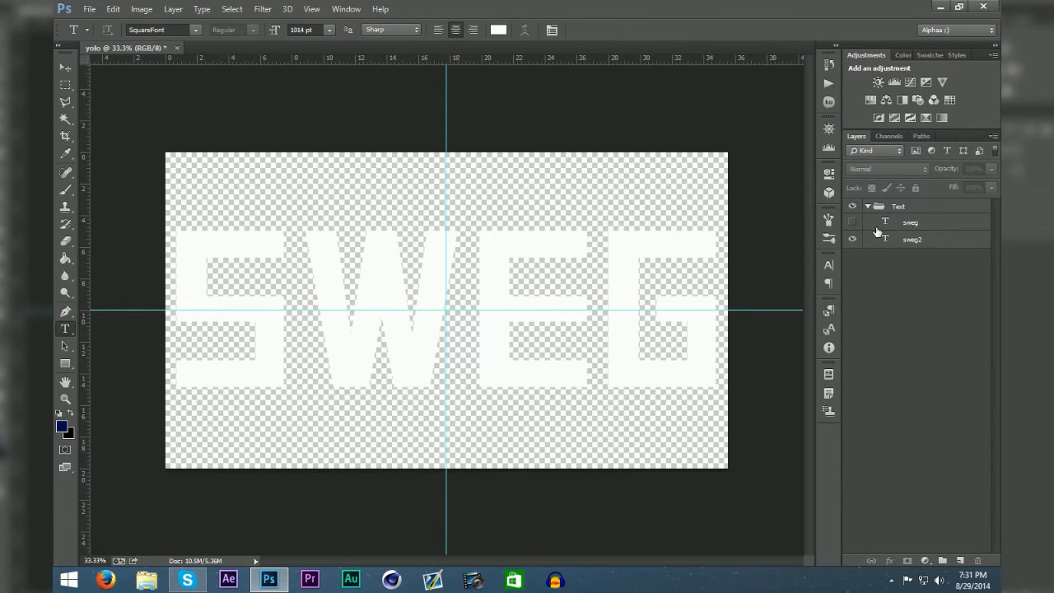
Select all of the sweg2 text for recolouring and copy the navy foreground colour's hex code 002157
{"action": "left_click", "coordinate": [183, 291]}
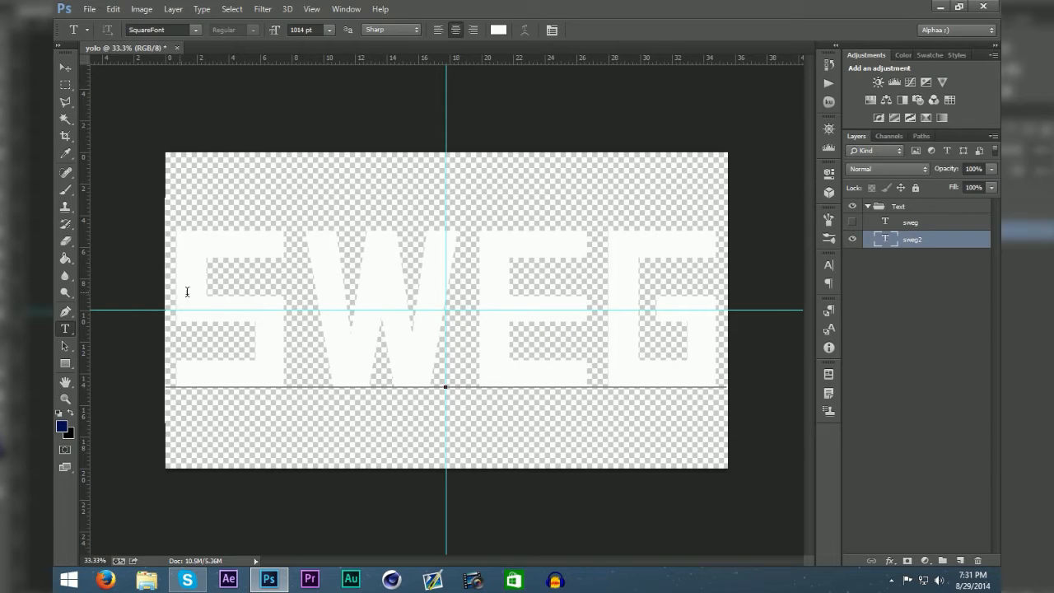
{"action": "key", "text": "ctrl+a"}
{"action": "left_click", "coordinate": [498, 30]}
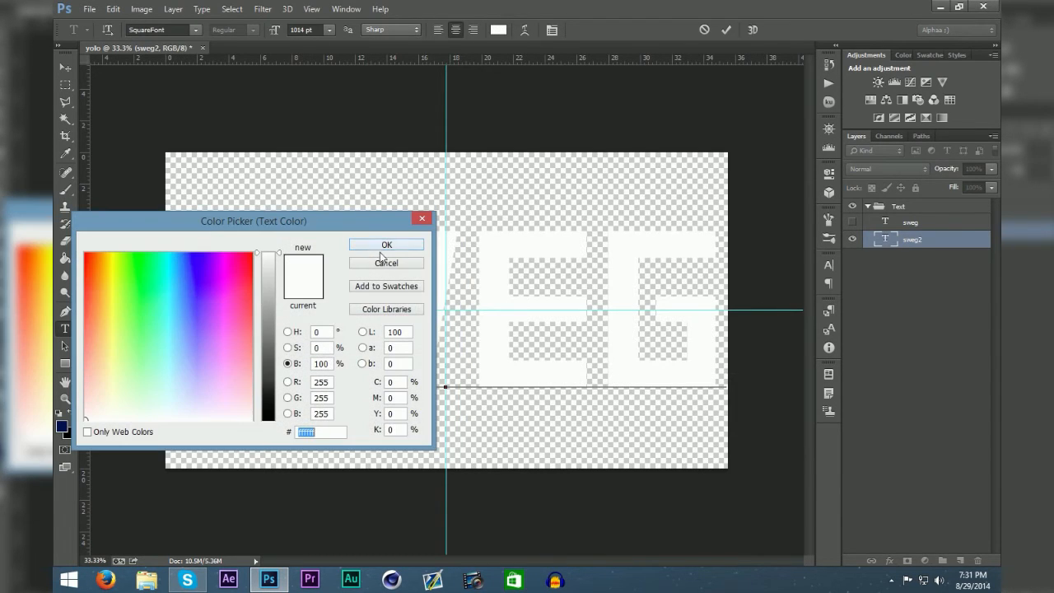
{"action": "left_click", "coordinate": [386, 261]}
{"action": "left_click", "coordinate": [903, 55]}
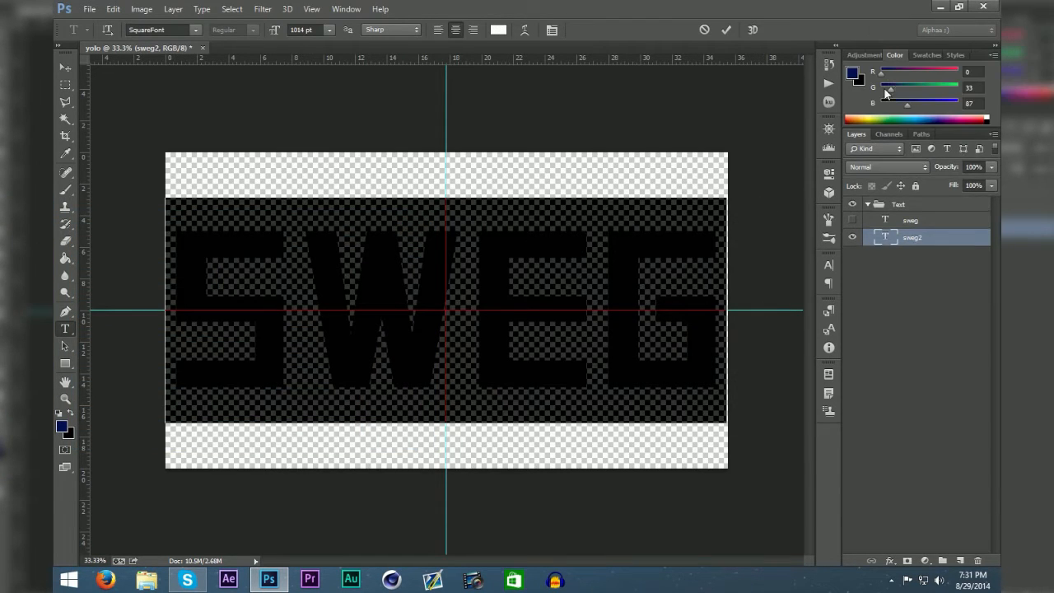
{"action": "left_click", "coordinate": [852, 73]}
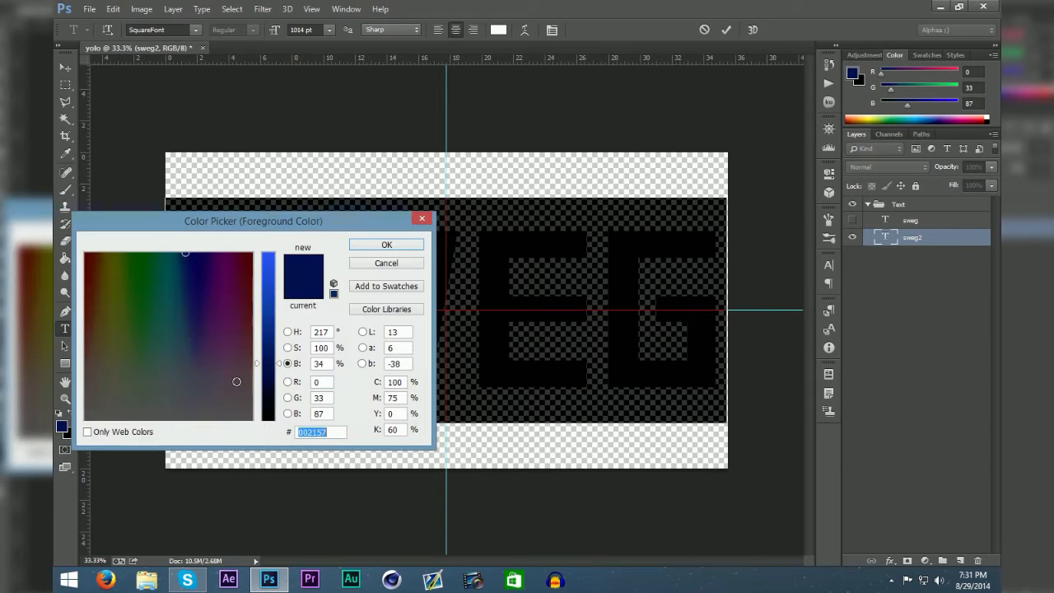
{"action": "right_click", "coordinate": [311, 432]}
{"action": "left_click", "coordinate": [339, 293]}
{"action": "left_click", "coordinate": [387, 266]}
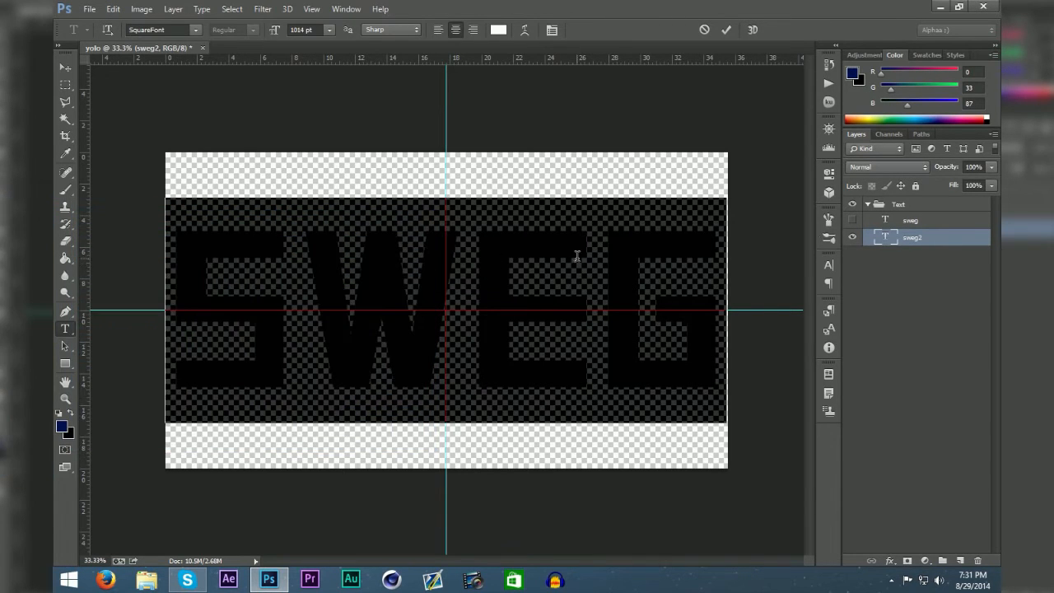
{"action": "left_click", "coordinate": [498, 30]}
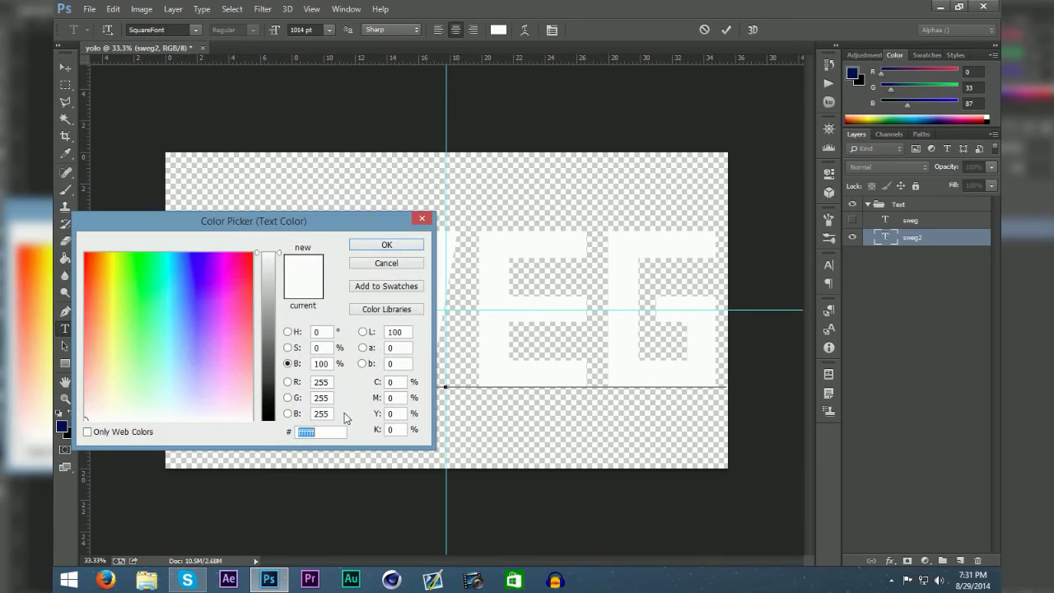
{"action": "left_click", "coordinate": [287, 333]}
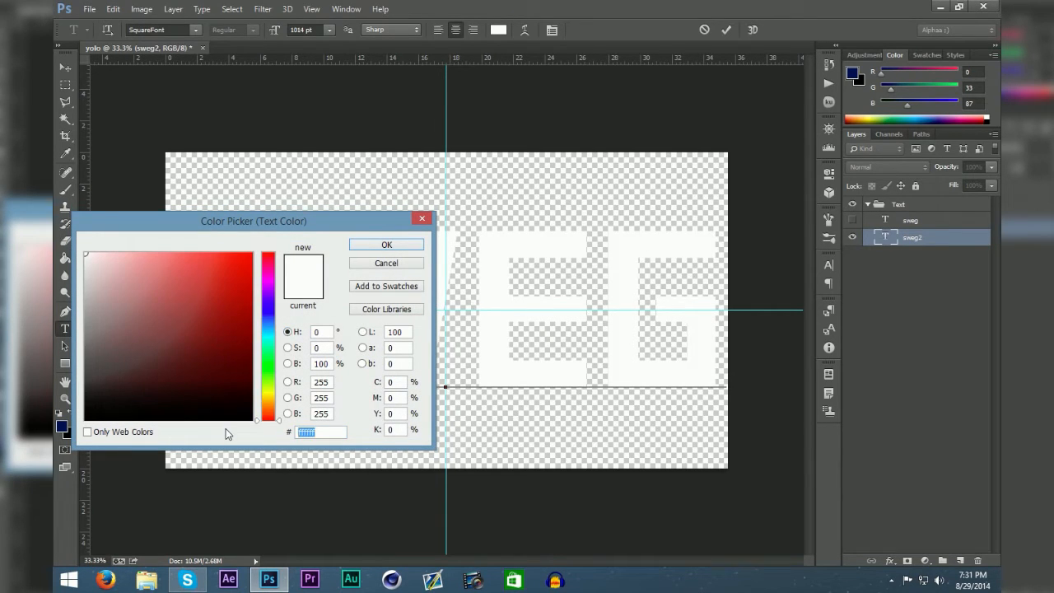
{"action": "left_click", "coordinate": [329, 433]}
{"action": "double_click", "coordinate": [329, 432]}
{"action": "left_click", "coordinate": [395, 264]}
Recolour the whole sweg2 text to navy 002157 and commit the text edit
{"action": "left_click", "coordinate": [853, 74]}
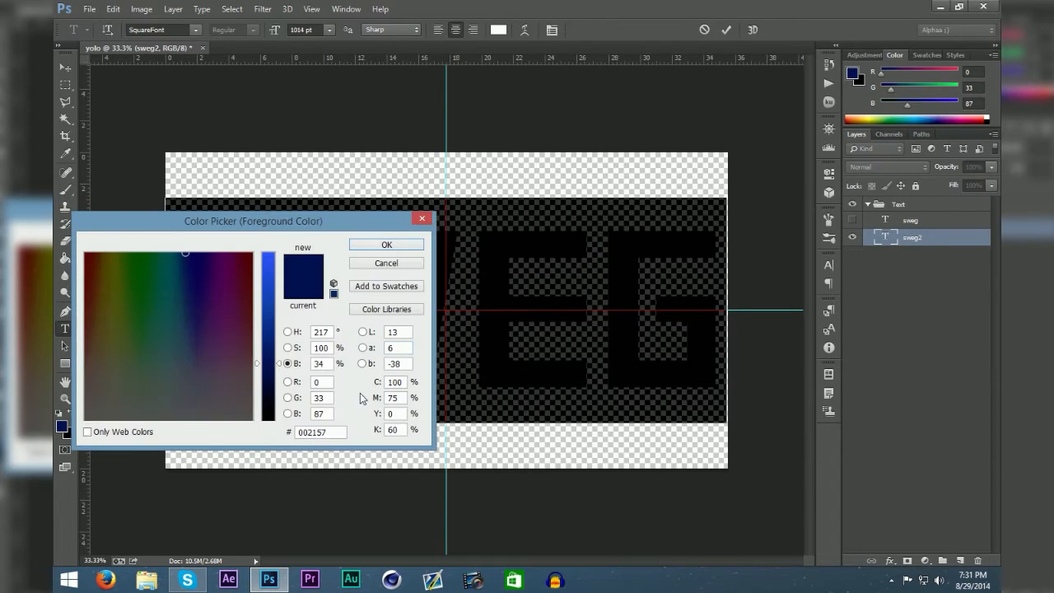
{"action": "left_click_drag", "start_coordinate": [337, 435], "coordinate": [230, 440]}
{"action": "left_click", "coordinate": [387, 244]}
{"action": "left_click", "coordinate": [498, 31]}
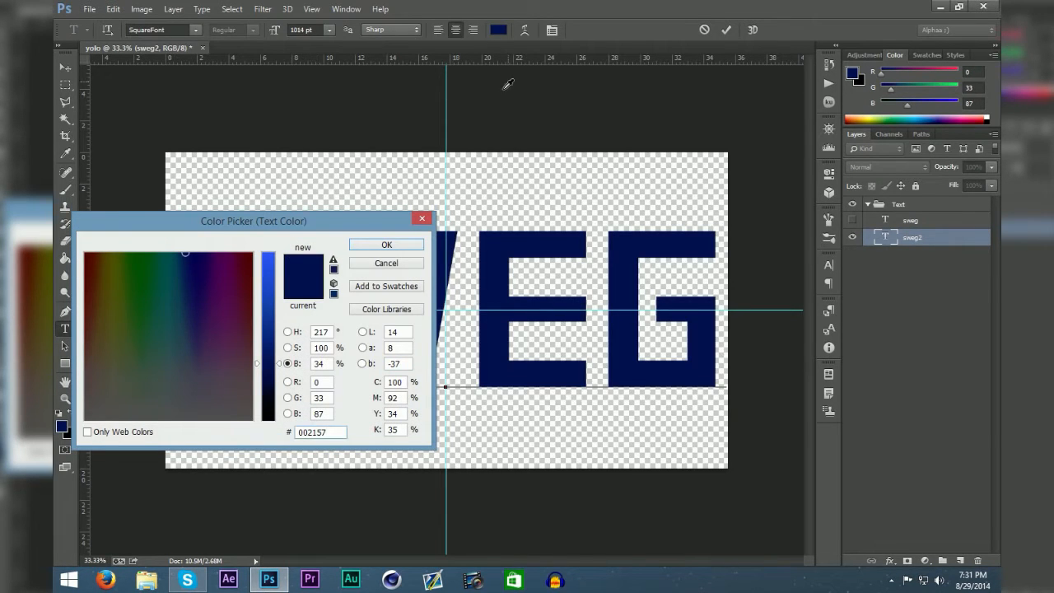
{"action": "left_click", "coordinate": [386, 245]}
{"action": "left_click", "coordinate": [532, 270]}
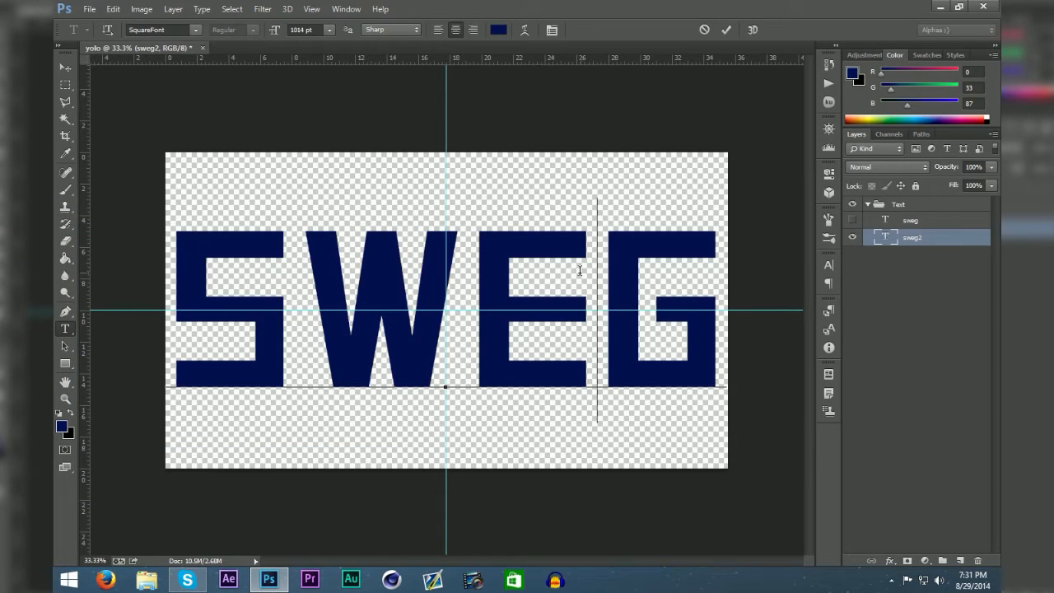
{"action": "key", "text": "ctrl+a"}
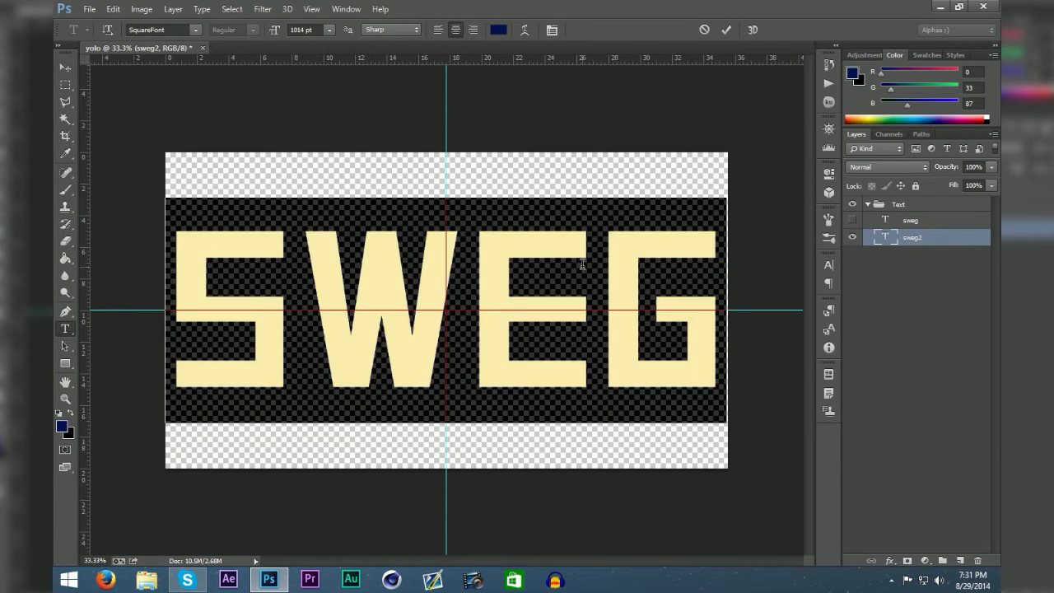
{"action": "left_click", "coordinate": [582, 264]}
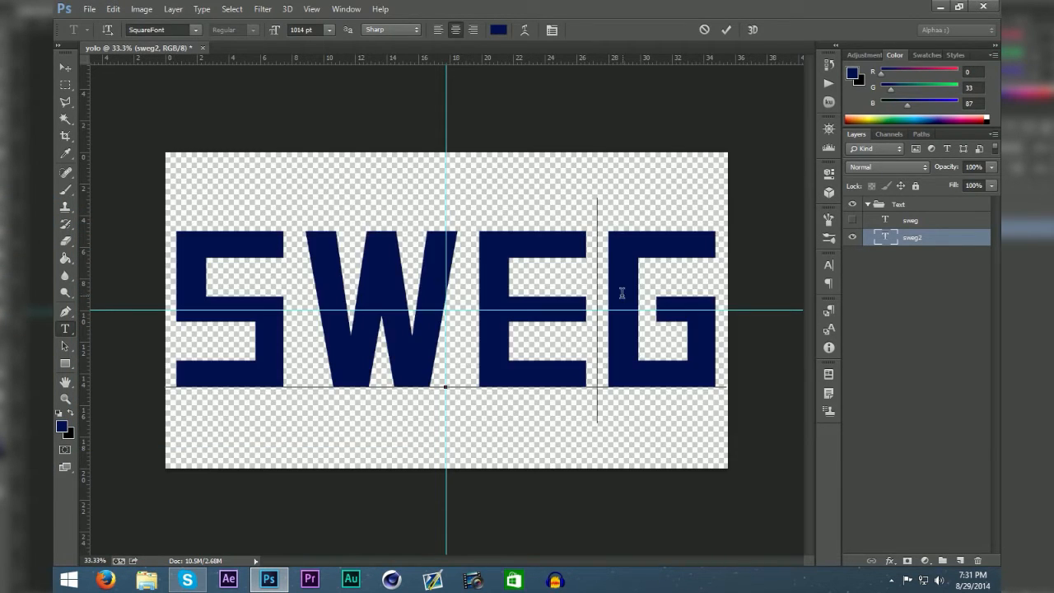
{"action": "left_click", "coordinate": [726, 31]}
{"action": "left_click", "coordinate": [914, 301]}
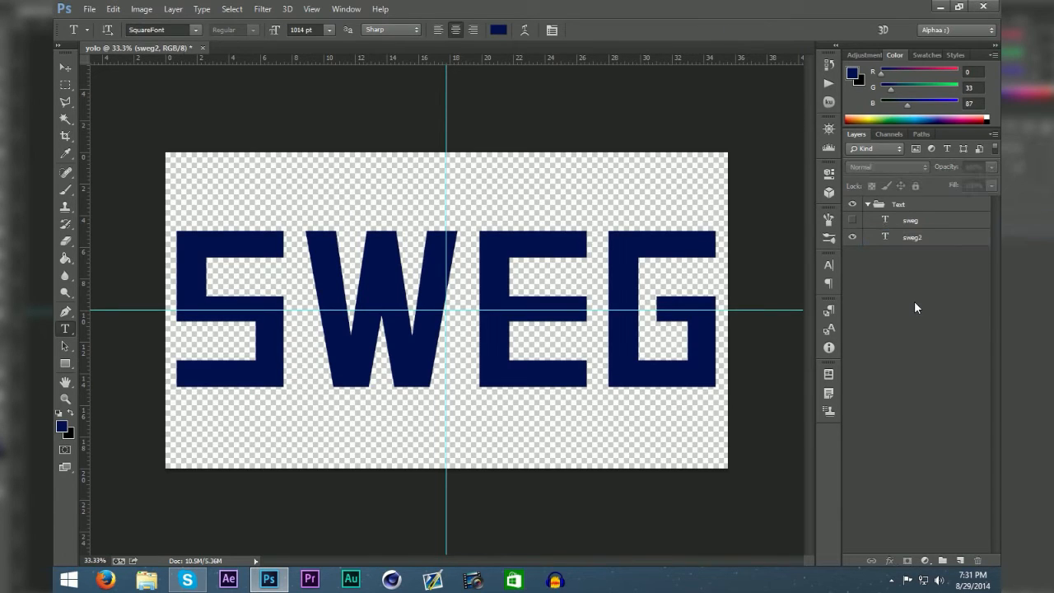
Show the hidden white sweg layer again above sweg2
{"action": "left_click", "coordinate": [852, 220]}
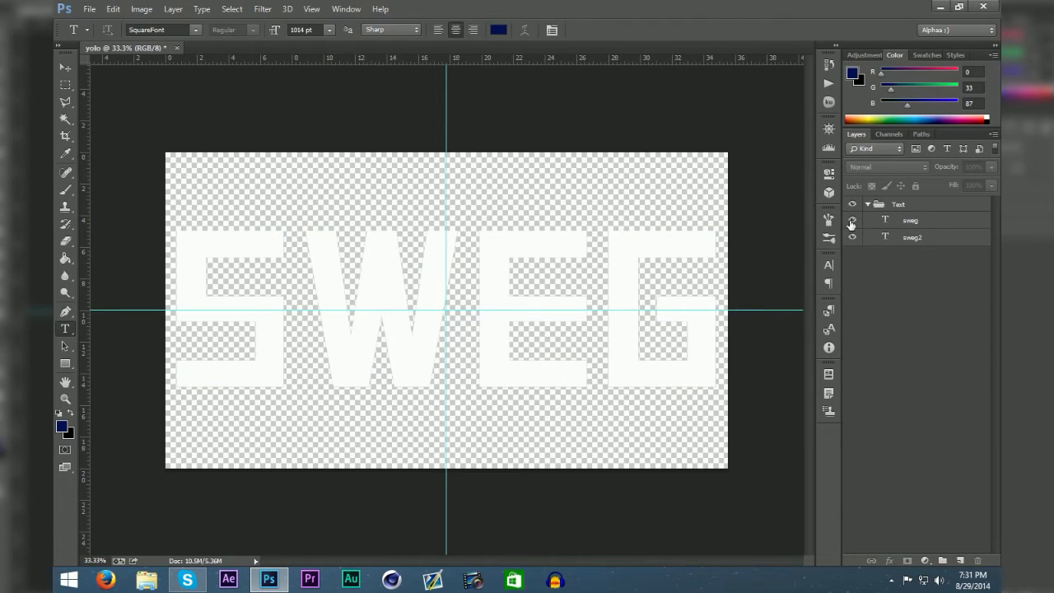
{"action": "left_click", "coordinate": [896, 225]}
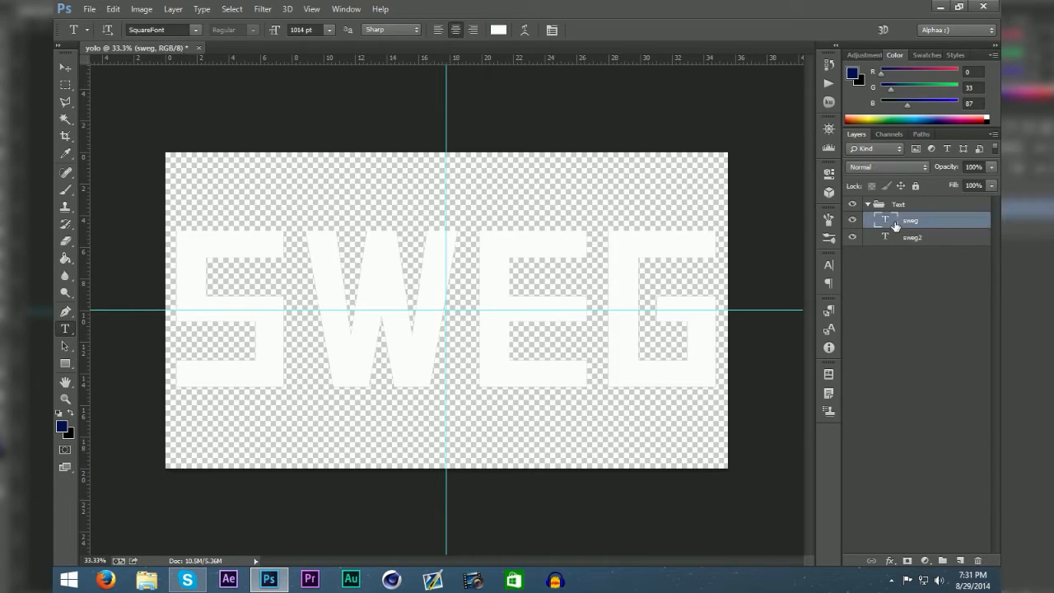
{"action": "left_click", "coordinate": [912, 244]}
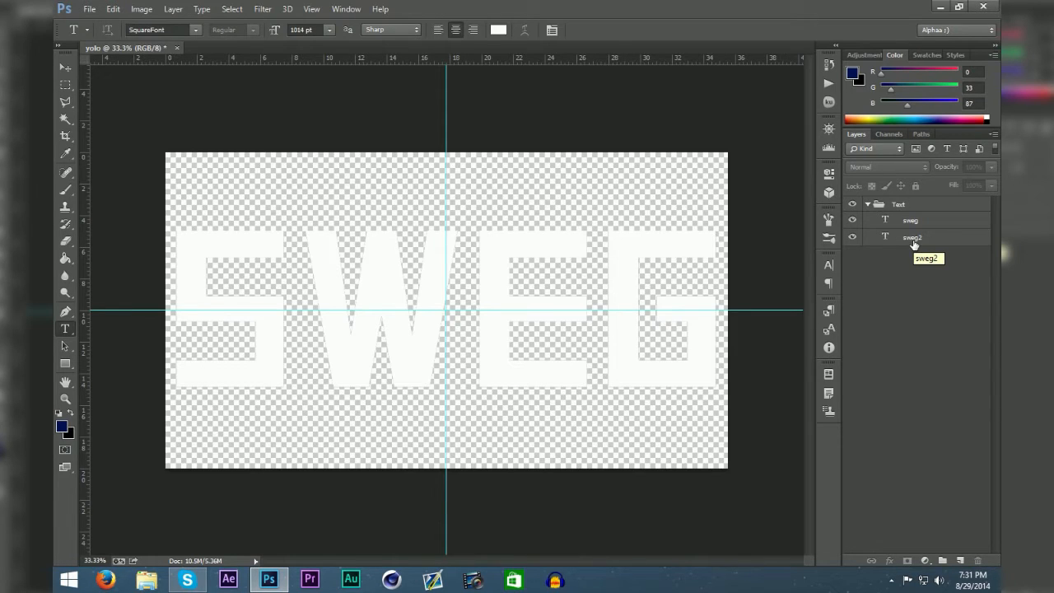
Shift the sweg2 layer horizontally about 1.7 in to the right of sweg with Free Transform, keeping it vertically aligned
{"action": "left_click", "coordinate": [913, 244]}
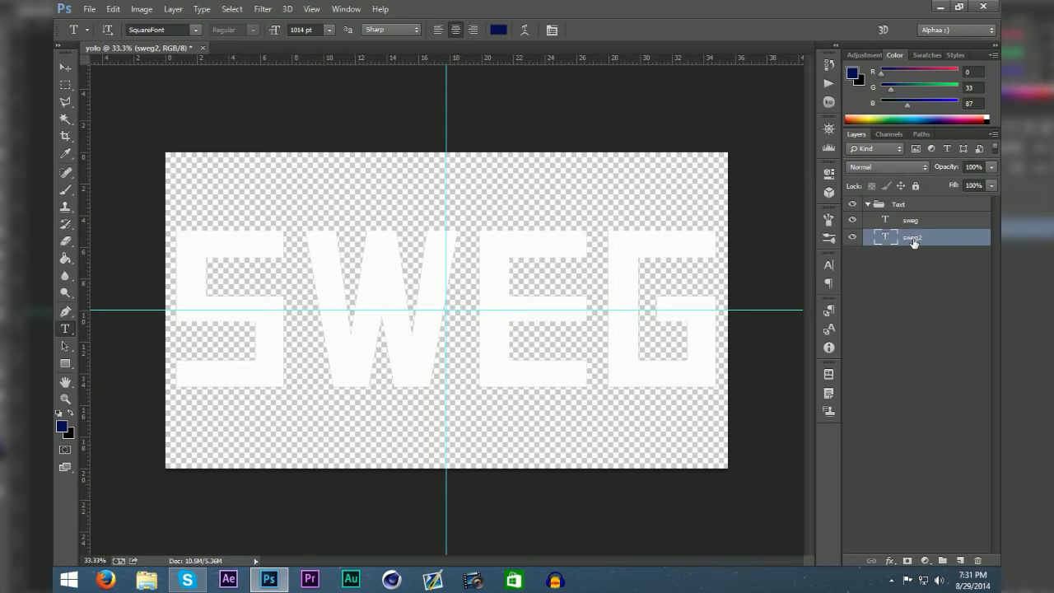
{"action": "key", "text": "ctrl+t"}
{"action": "left_click_drag", "start_coordinate": [532, 248], "coordinate": [559, 260]}
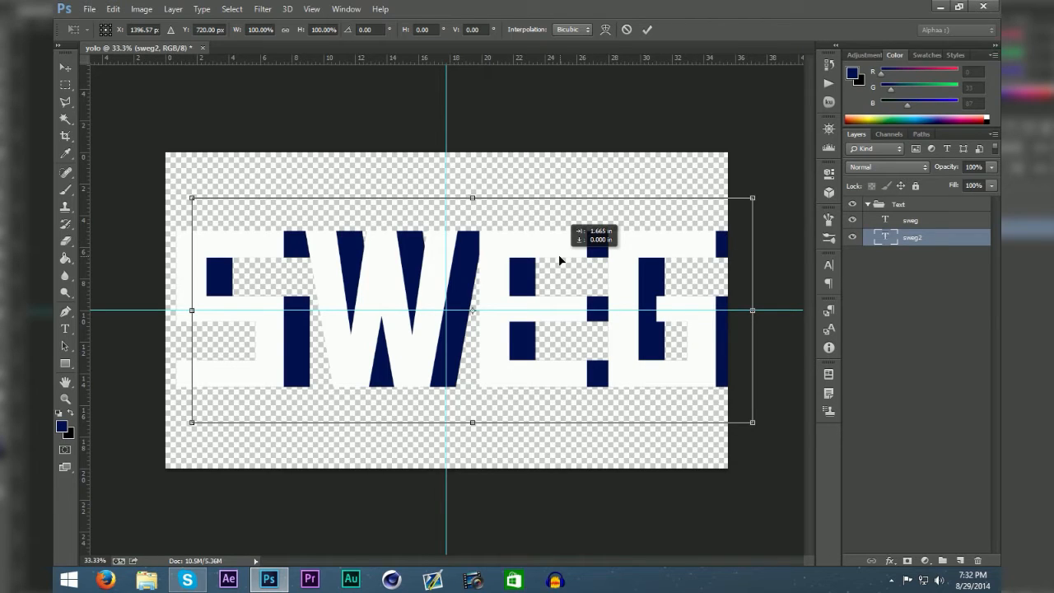
{"action": "left_click_drag", "start_coordinate": [559, 260], "coordinate": [561, 258]}
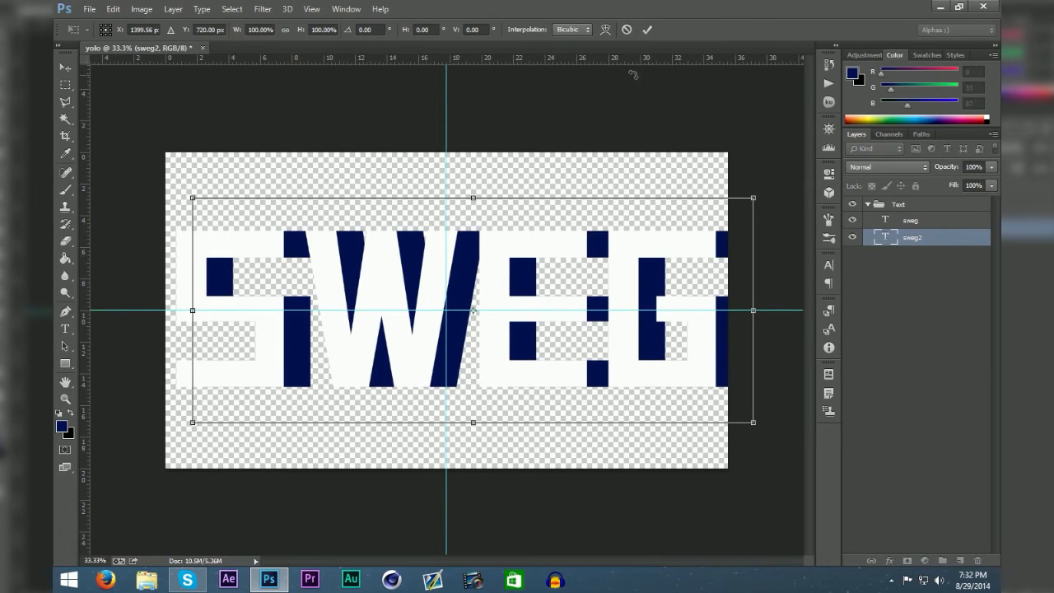
{"action": "left_click", "coordinate": [647, 31]}
{"action": "left_click", "coordinate": [929, 332]}
Scale the sweg and sweg2 layers together to about 97% and centre them in the document at X 1280, Y 720 px
{"action": "left_click", "coordinate": [941, 220]}
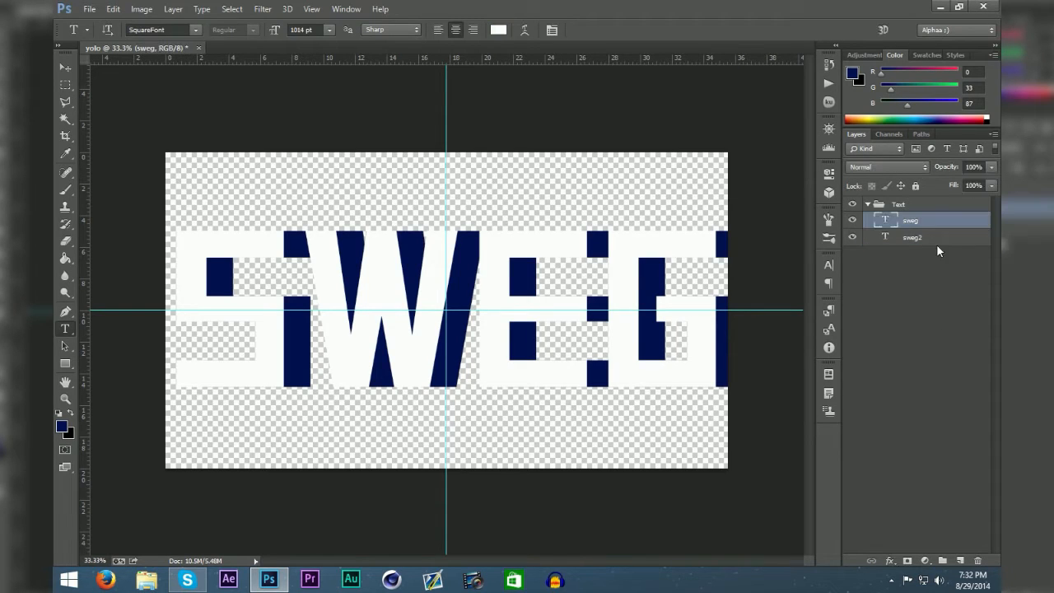
{"action": "left_click", "coordinate": [939, 278]}
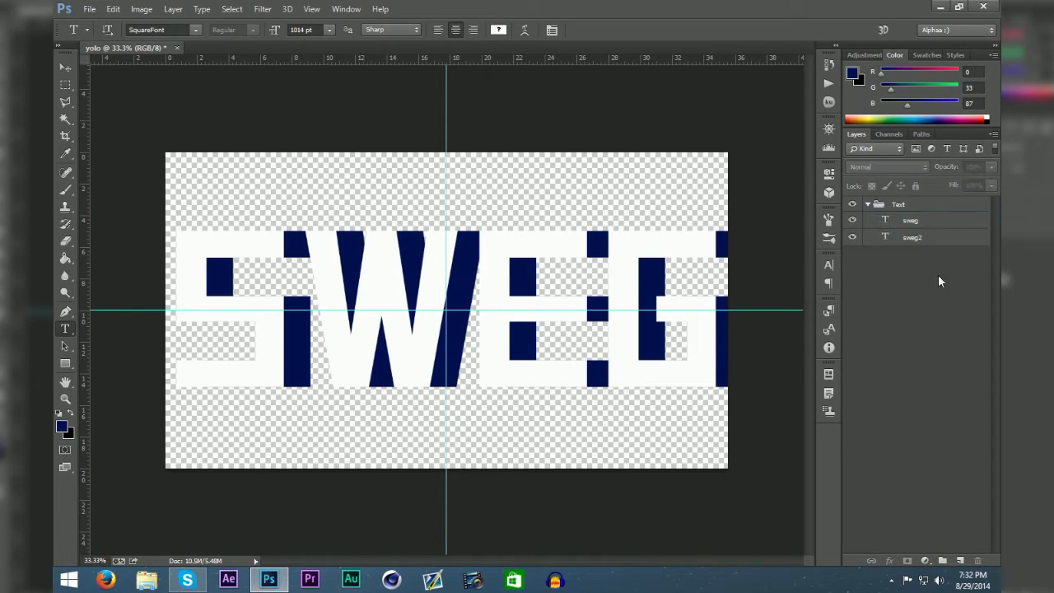
{"action": "left_click", "coordinate": [923, 222]}
{"action": "left_click", "coordinate": [924, 237], "text": "shift"}
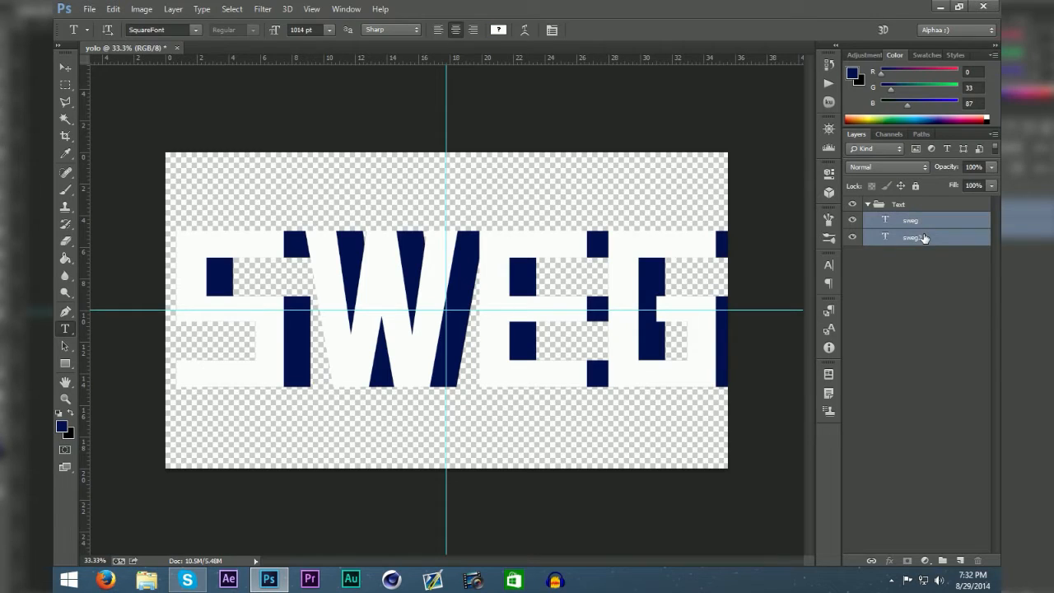
{"action": "key", "text": "ctrl+t"}
{"action": "left_click_drag", "start_coordinate": [630, 285], "coordinate": [619, 287]}
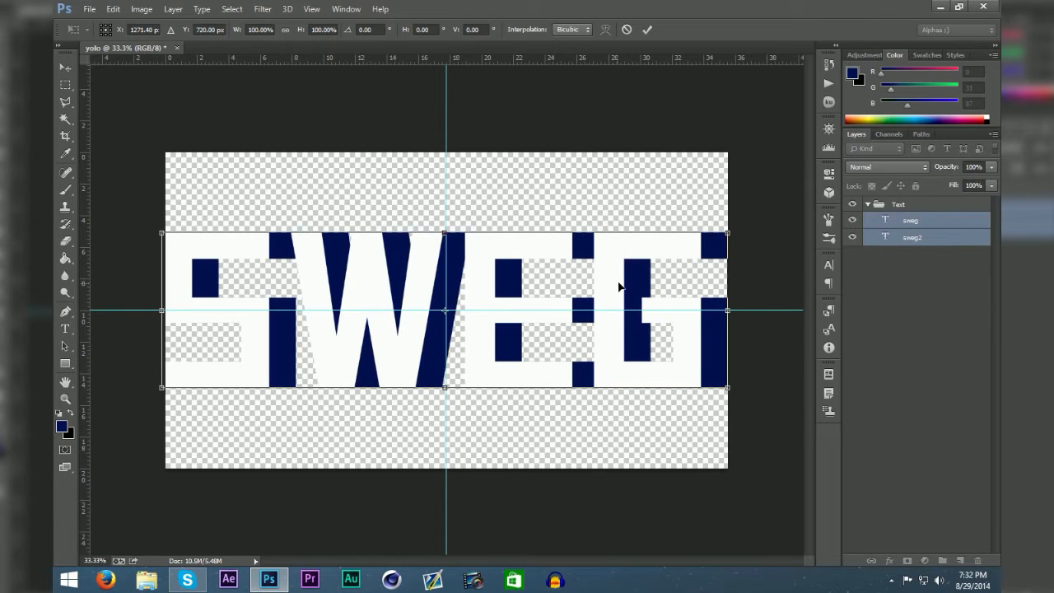
{"action": "left_click_drag", "start_coordinate": [728, 233], "coordinate": [709, 238]}
{"action": "left_click_drag", "start_coordinate": [643, 289], "coordinate": [657, 286]}
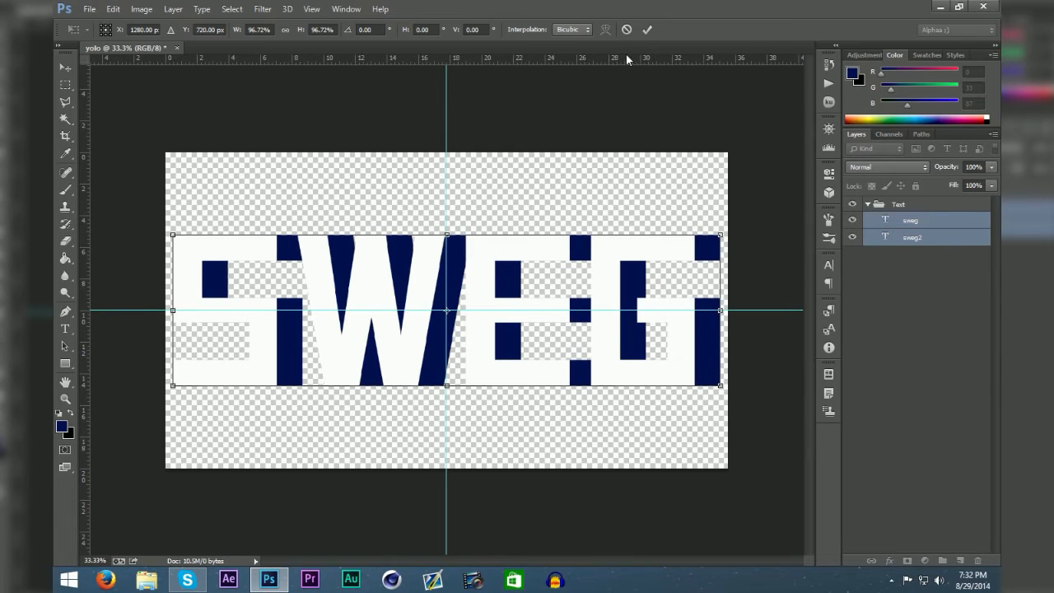
{"action": "left_click", "coordinate": [647, 30]}
{"action": "key", "text": "t"}
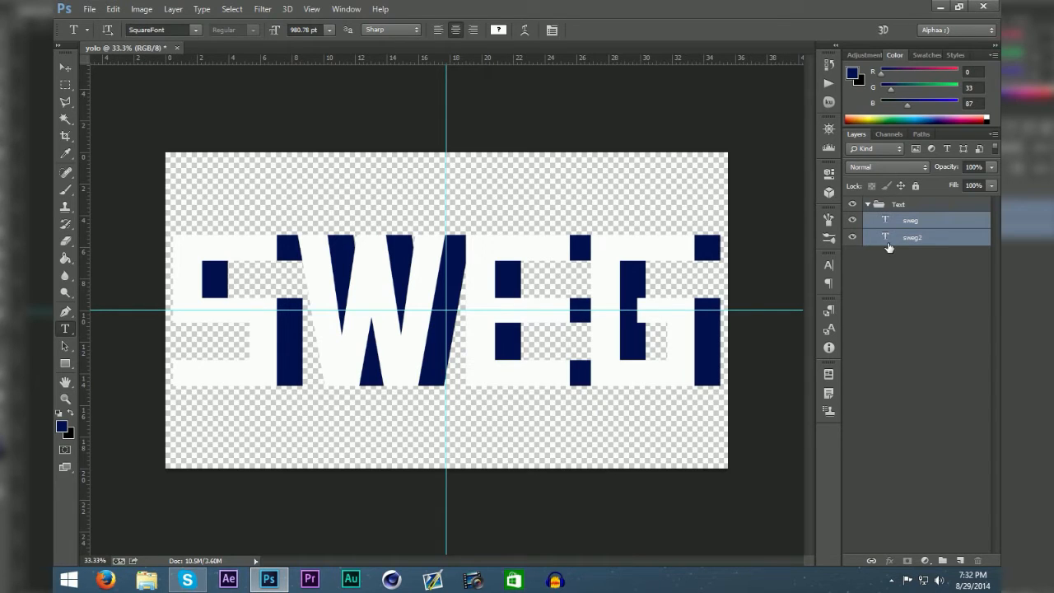
{"action": "left_click", "coordinate": [939, 259]}
{"action": "left_click", "coordinate": [918, 224]}
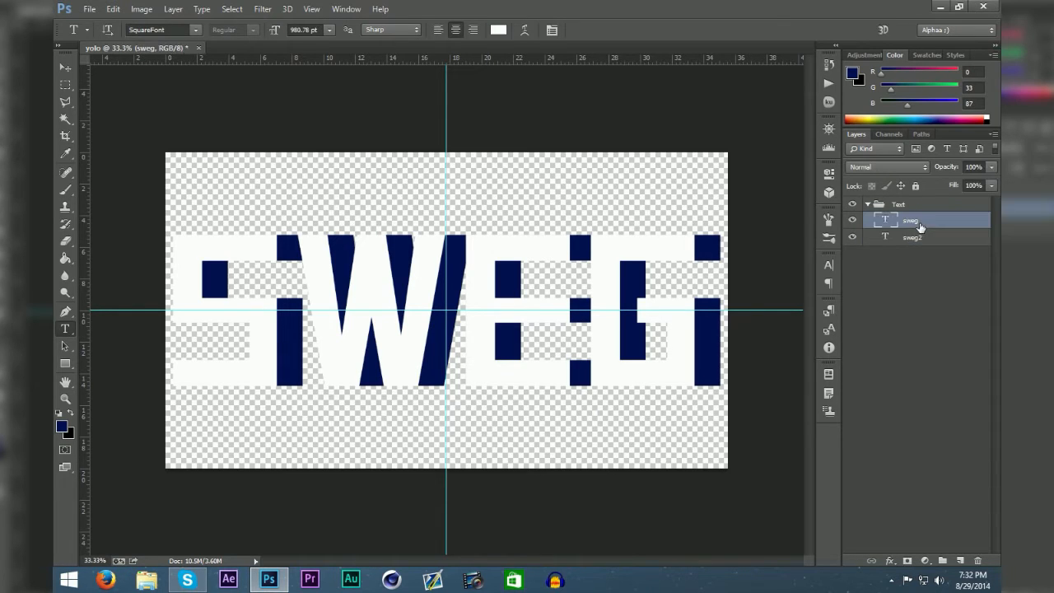
{"action": "double_click", "coordinate": [937, 224]}
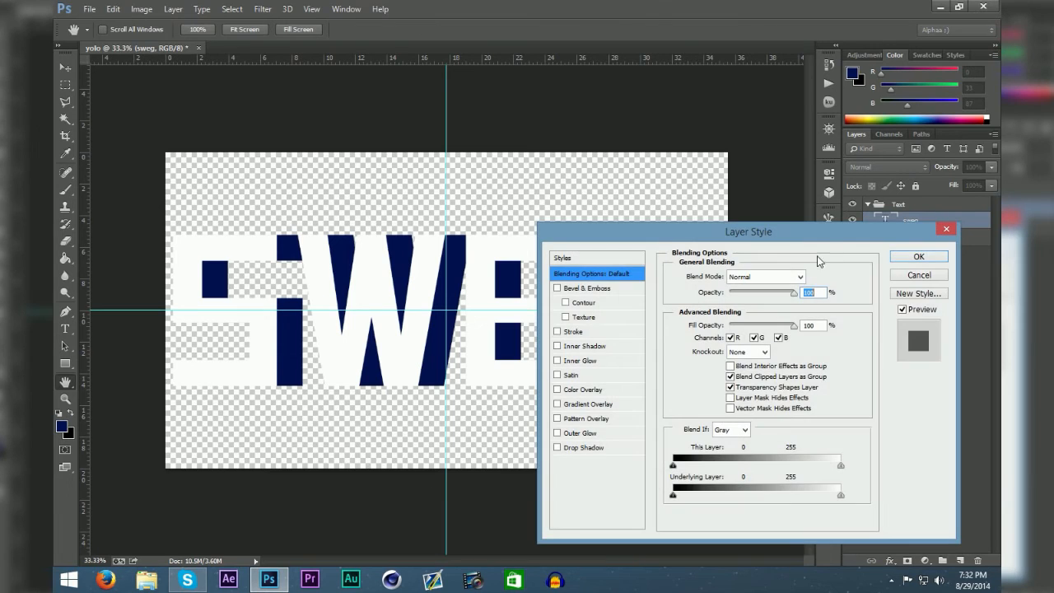
{"action": "left_click_drag", "start_coordinate": [811, 242], "coordinate": [842, 261]}
{"action": "left_click", "coordinate": [945, 292]}
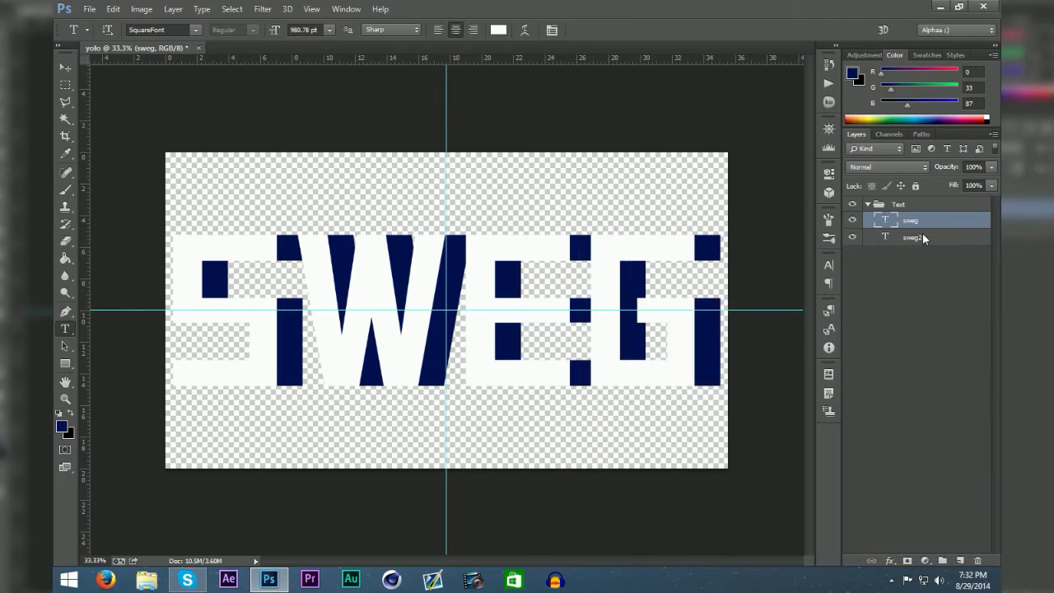
Add a Gradient Overlay to the sweg layer through its blending options and show the overlay's settings
{"action": "right_click", "coordinate": [952, 222]}
{"action": "left_click", "coordinate": [725, 86]}
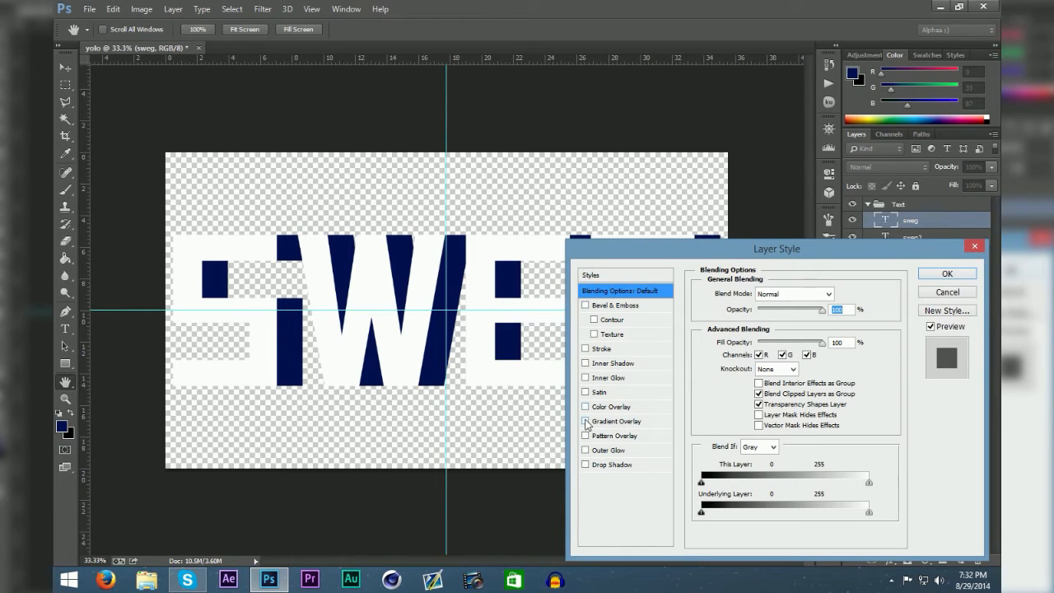
{"action": "left_click", "coordinate": [586, 421]}
{"action": "left_click", "coordinate": [586, 421]}
{"action": "left_click", "coordinate": [585, 420]}
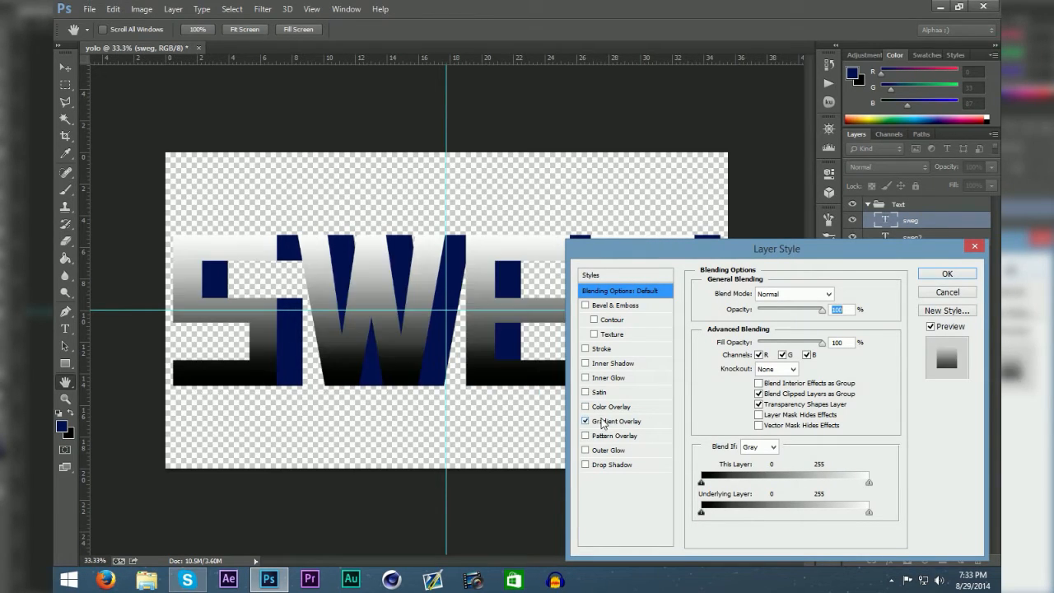
{"action": "left_click", "coordinate": [606, 421]}
Try the white-grey gradient preset, settle on the Black, White preset with Reverse enabled, and open it in the Gradient Editor
{"action": "left_click", "coordinate": [820, 324]}
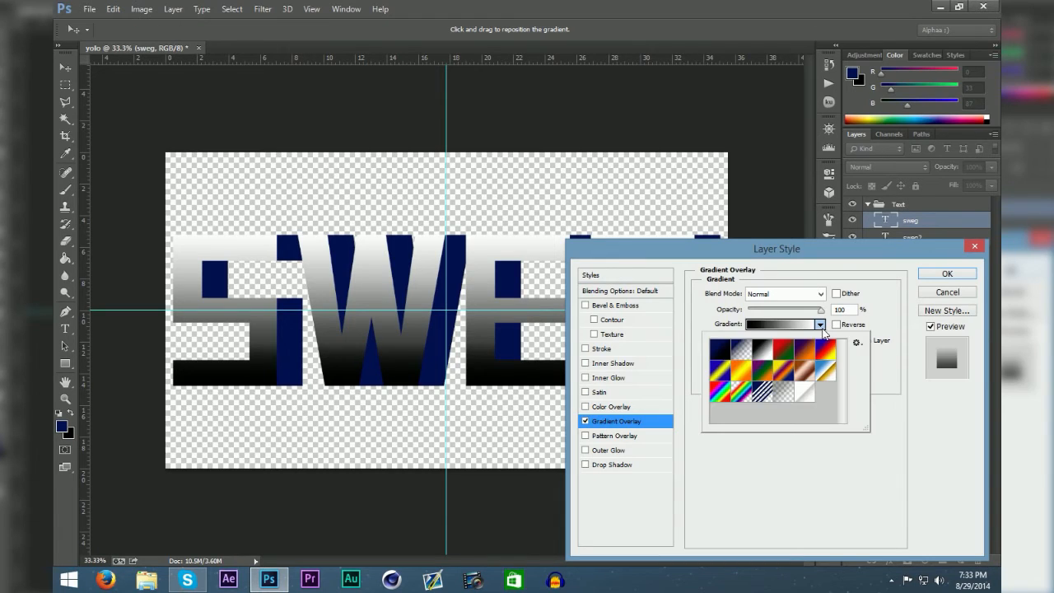
{"action": "left_click", "coordinate": [804, 394]}
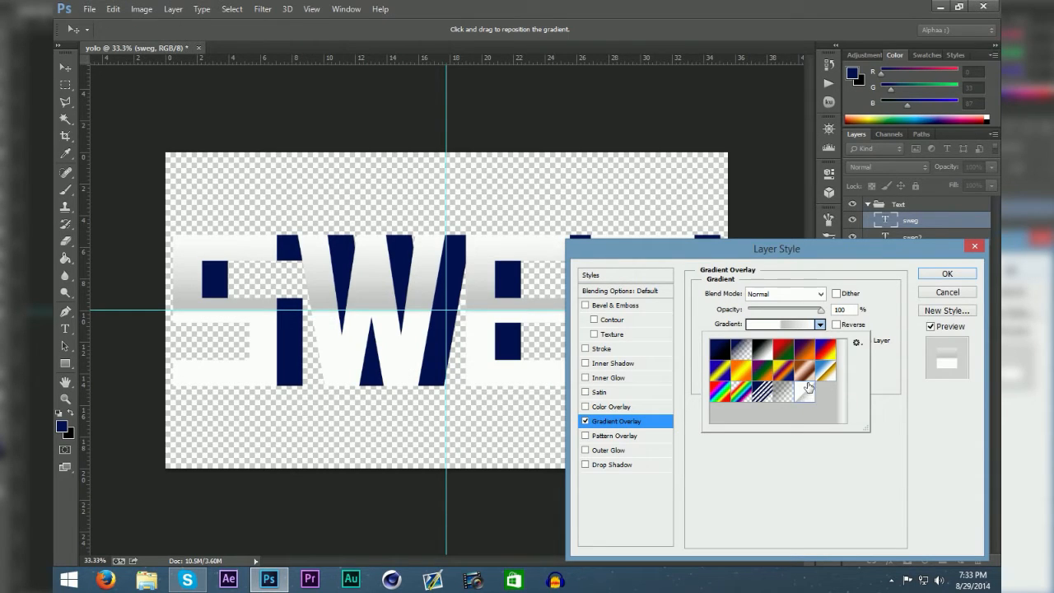
{"action": "left_click", "coordinate": [819, 324]}
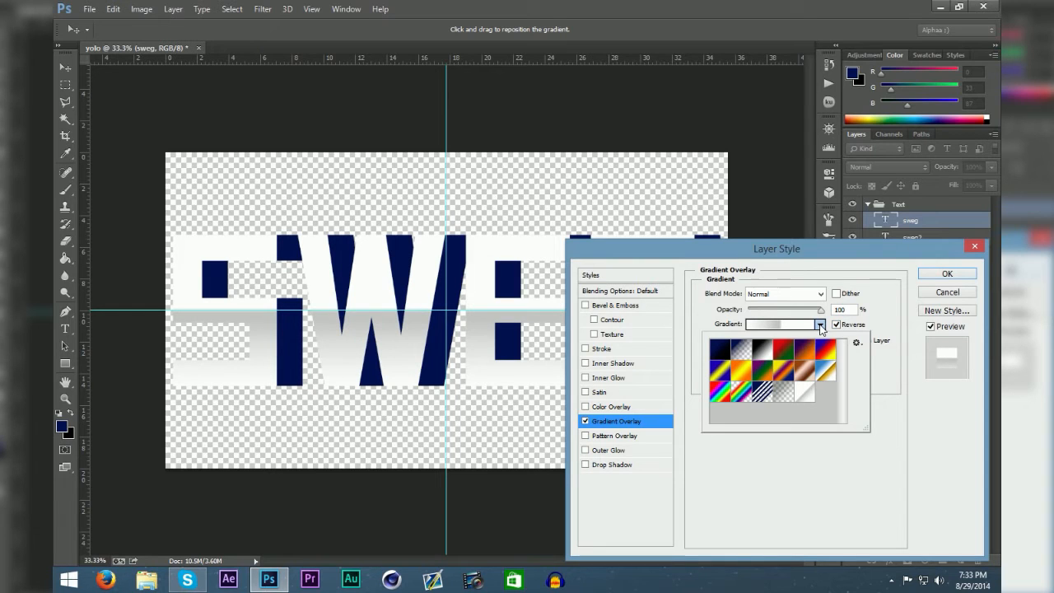
{"action": "left_click", "coordinate": [761, 353]}
{"action": "left_click", "coordinate": [819, 324]}
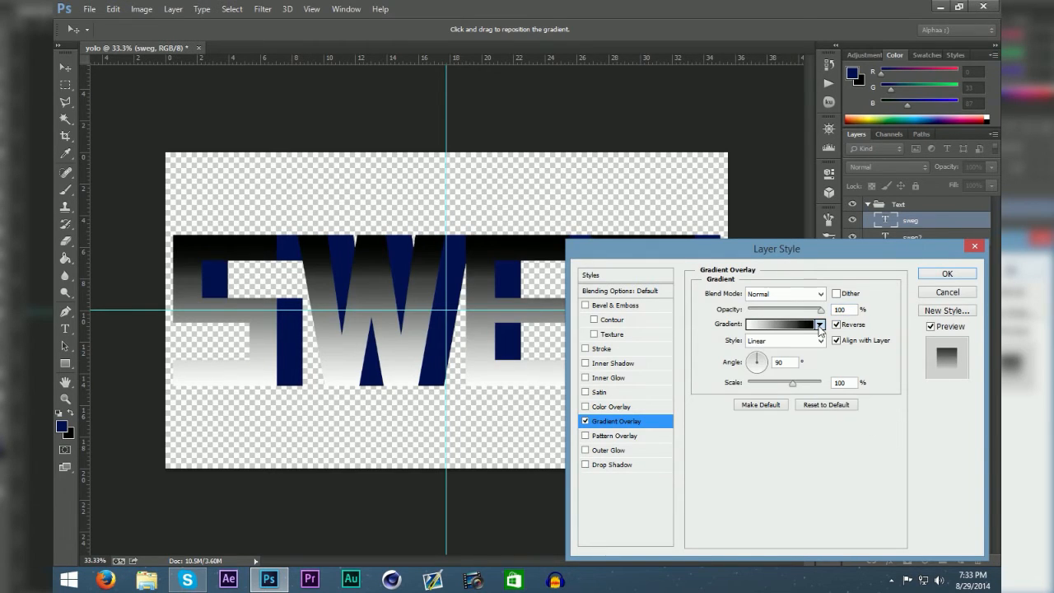
{"action": "left_click", "coordinate": [803, 325]}
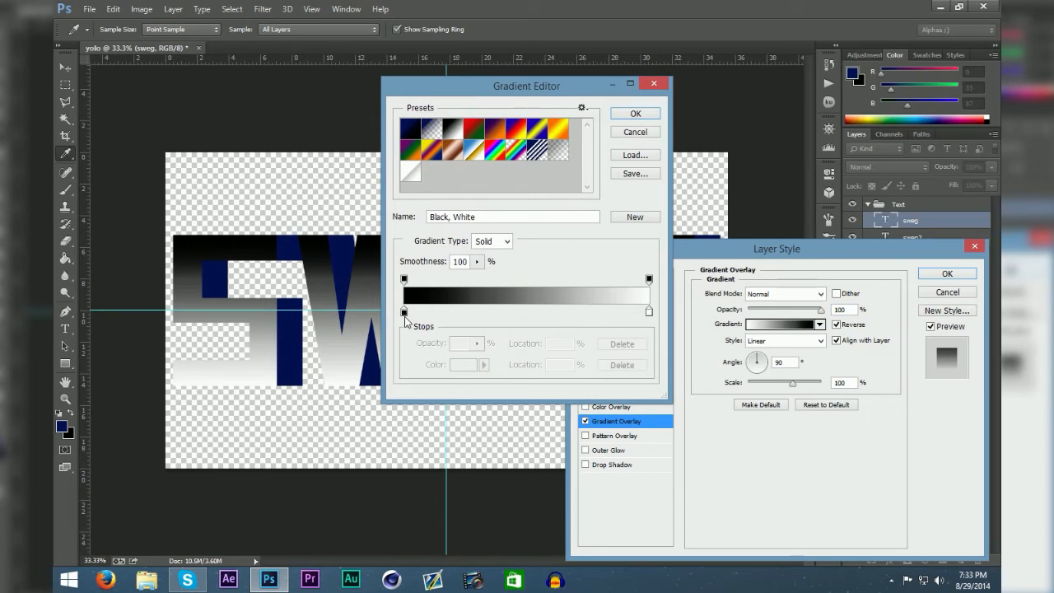
Add two black colour stops at 45% and 53% of the gradient and set the starting stop to white (ffffff)
{"action": "left_click", "coordinate": [405, 312]}
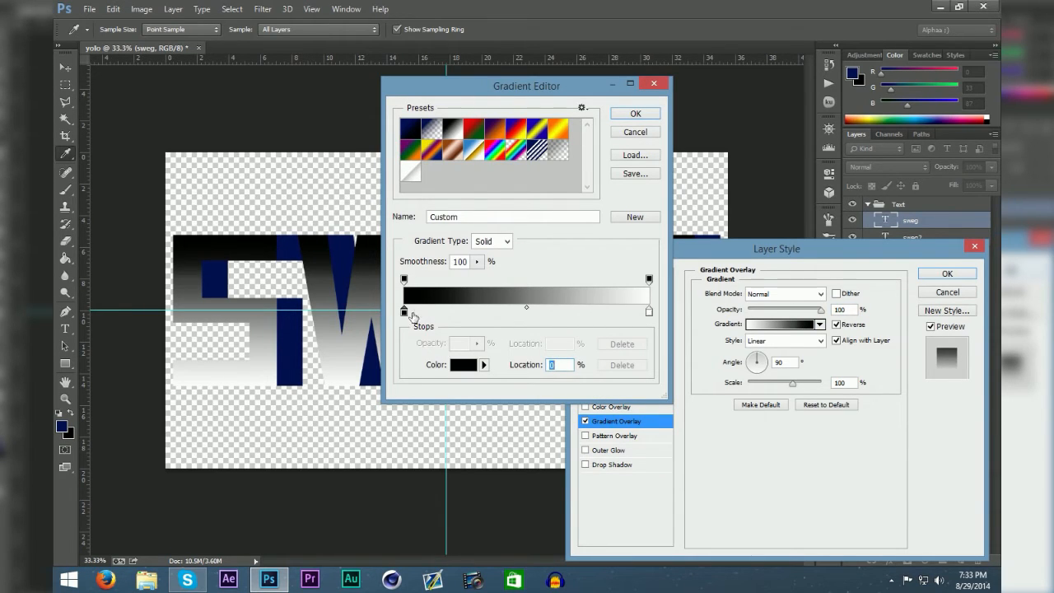
{"action": "left_click", "coordinate": [517, 313]}
{"action": "left_click", "coordinate": [532, 313]}
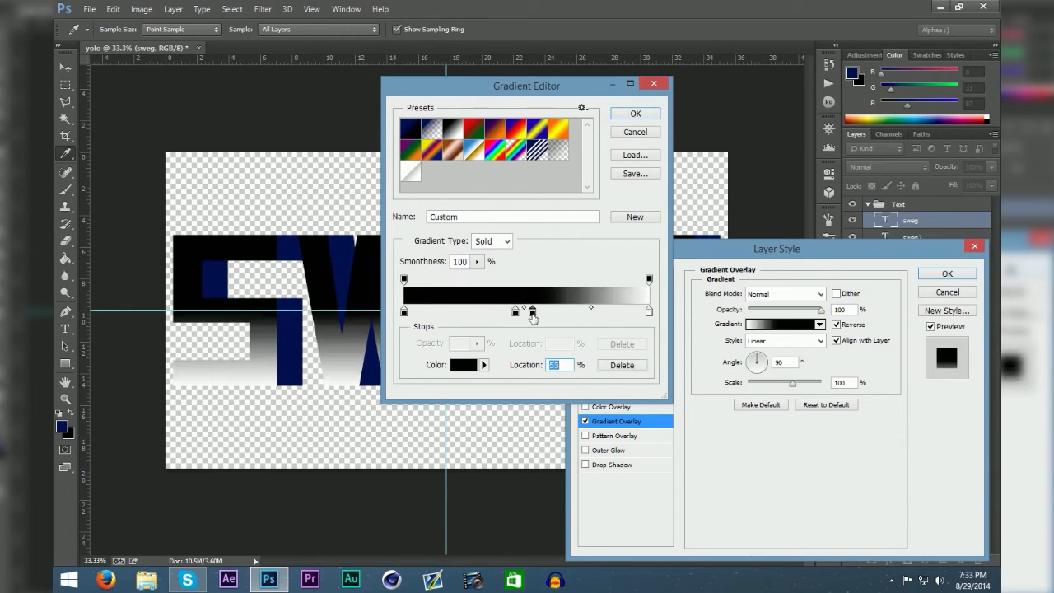
{"action": "left_click", "coordinate": [404, 313]}
{"action": "double_click", "coordinate": [404, 313]}
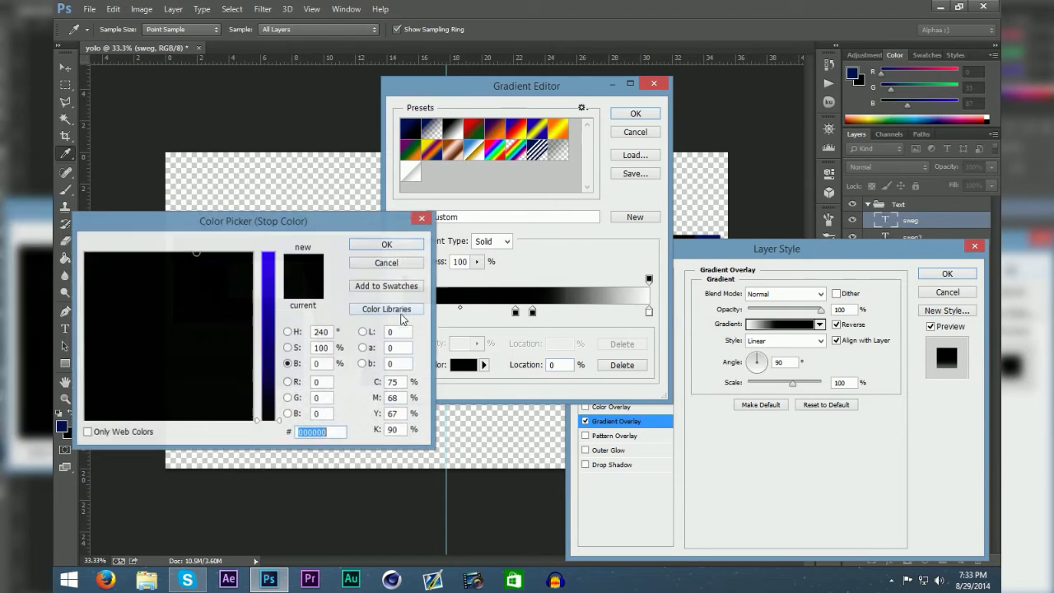
{"action": "type", "text": "0000ffffff"}
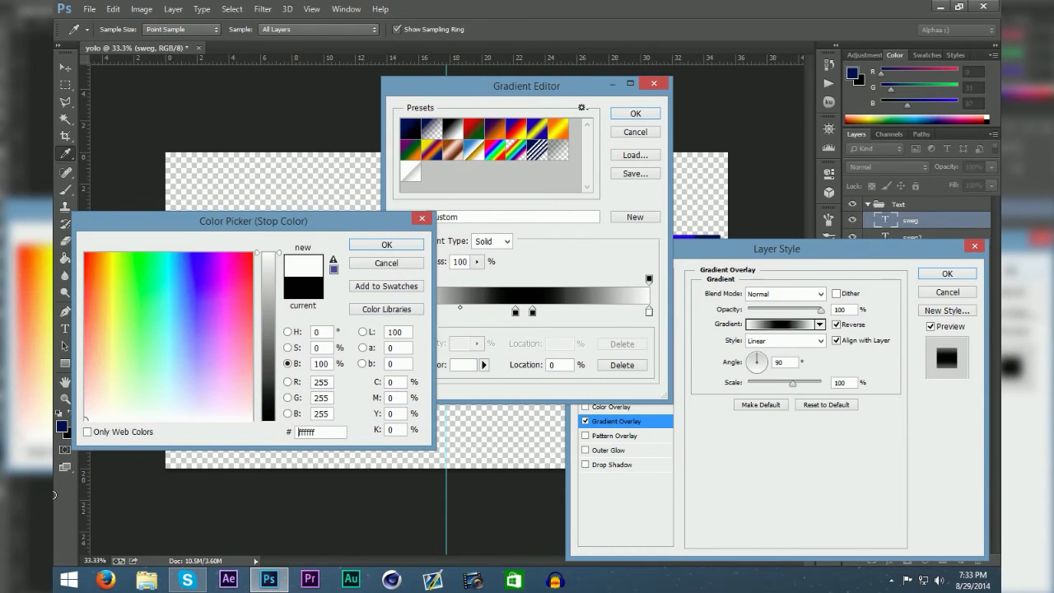
{"action": "left_click", "coordinate": [379, 247]}
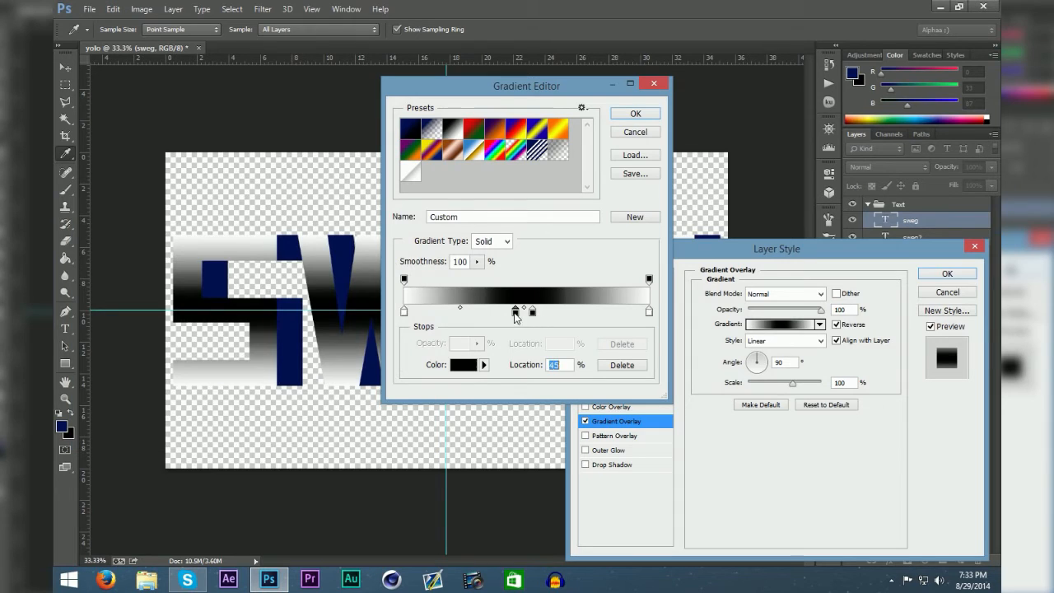
Set the gradient's 45% colour stop to mid grey (8a8a8a), with saturation 0% and brightness 54%
{"action": "double_click", "coordinate": [532, 312]}
{"action": "left_click_drag", "start_coordinate": [270, 385], "coordinate": [272, 246]}
{"action": "left_click", "coordinate": [288, 349]}
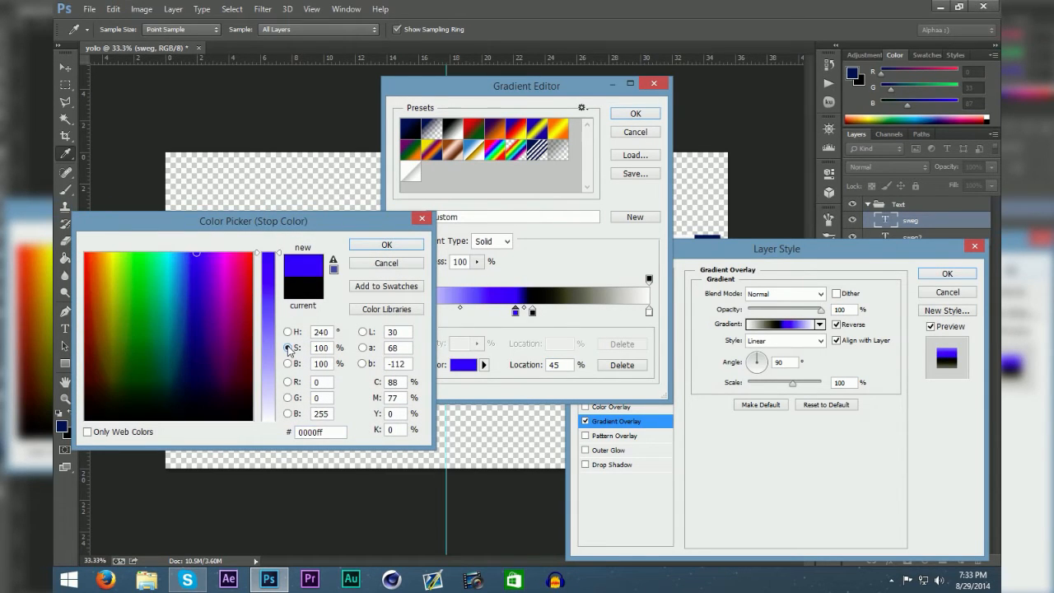
{"action": "left_click", "coordinate": [288, 332]}
{"action": "left_click", "coordinate": [288, 347]}
{"action": "left_click_drag", "start_coordinate": [272, 277], "coordinate": [277, 461]}
{"action": "left_click", "coordinate": [286, 364]}
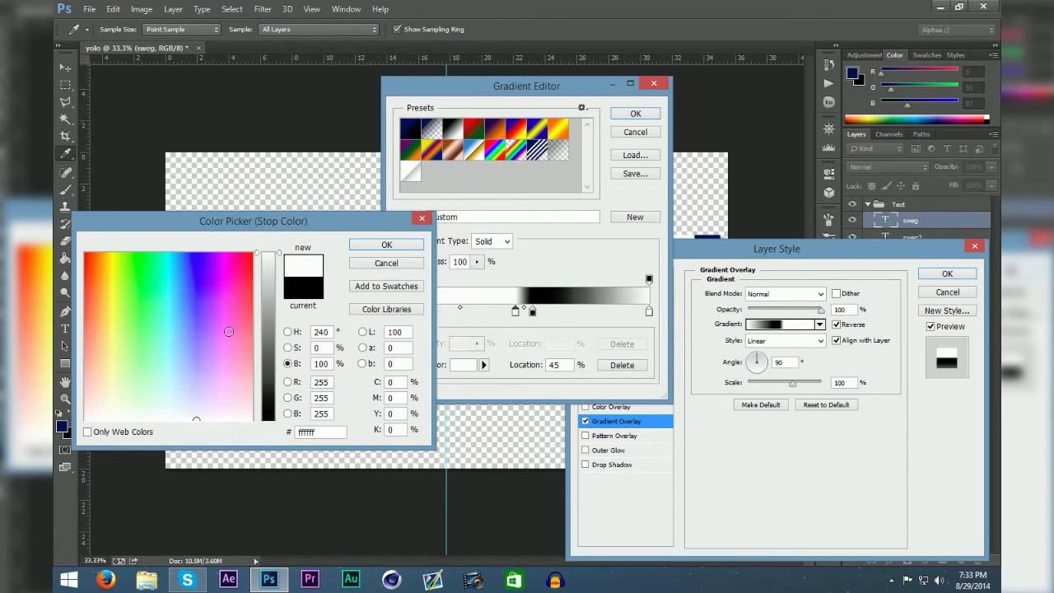
{"action": "left_click_drag", "start_coordinate": [270, 260], "coordinate": [280, 332]}
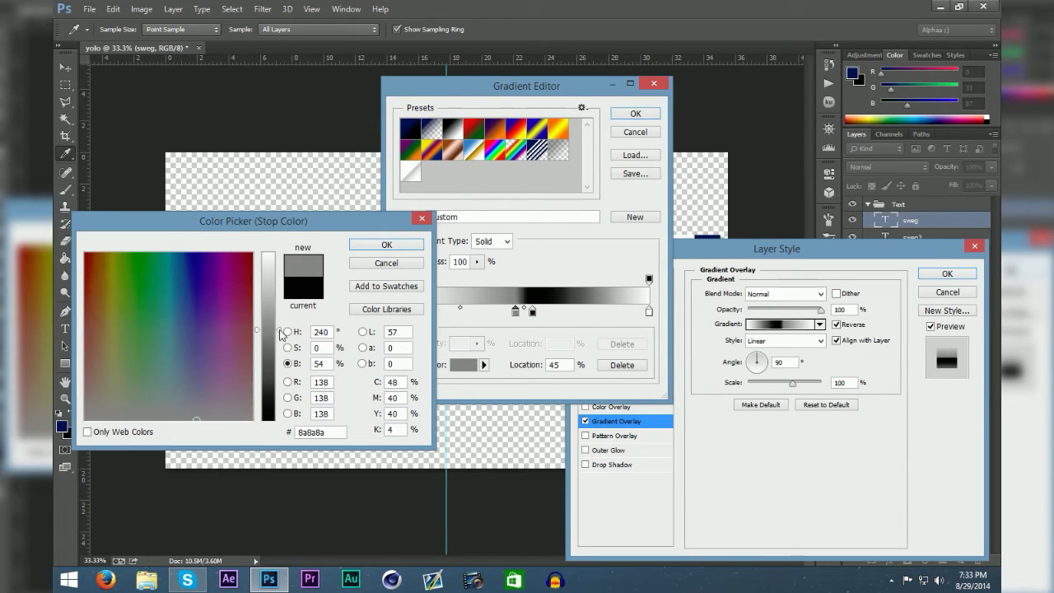
{"action": "left_click", "coordinate": [394, 244]}
Set the gradient's 53% colour stop to white (ffffff)
{"action": "double_click", "coordinate": [532, 310]}
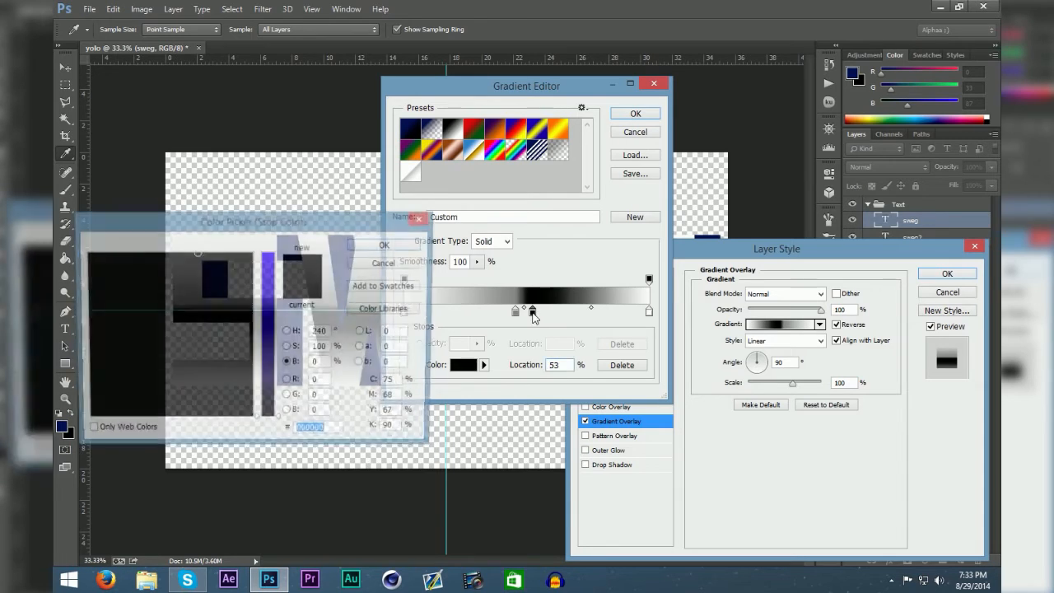
{"action": "left_click", "coordinate": [287, 348]}
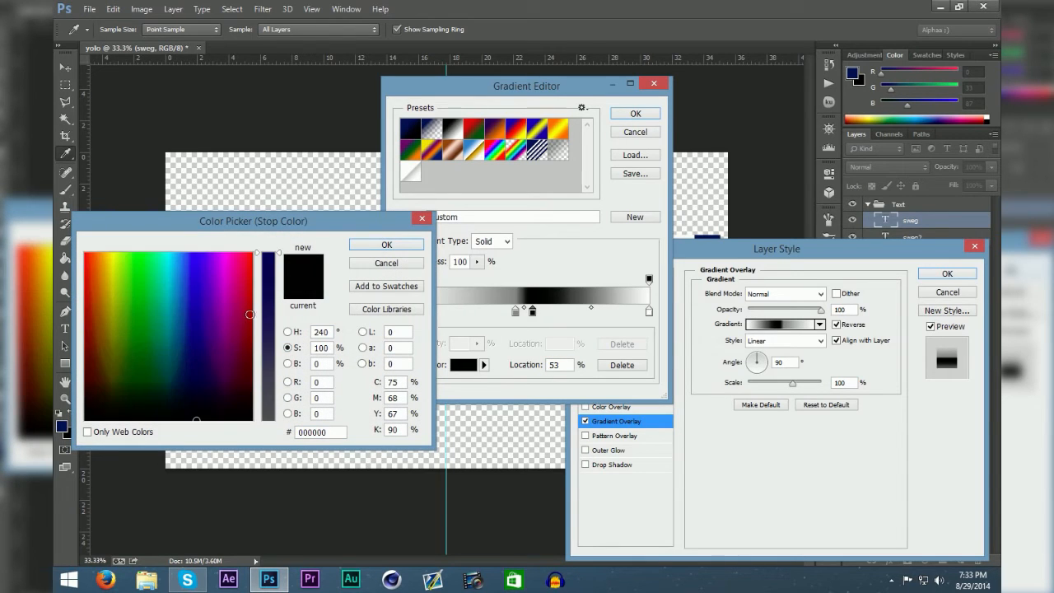
{"action": "left_click_drag", "start_coordinate": [270, 299], "coordinate": [278, 461]}
{"action": "left_click_drag", "start_coordinate": [169, 338], "coordinate": [64, 204]}
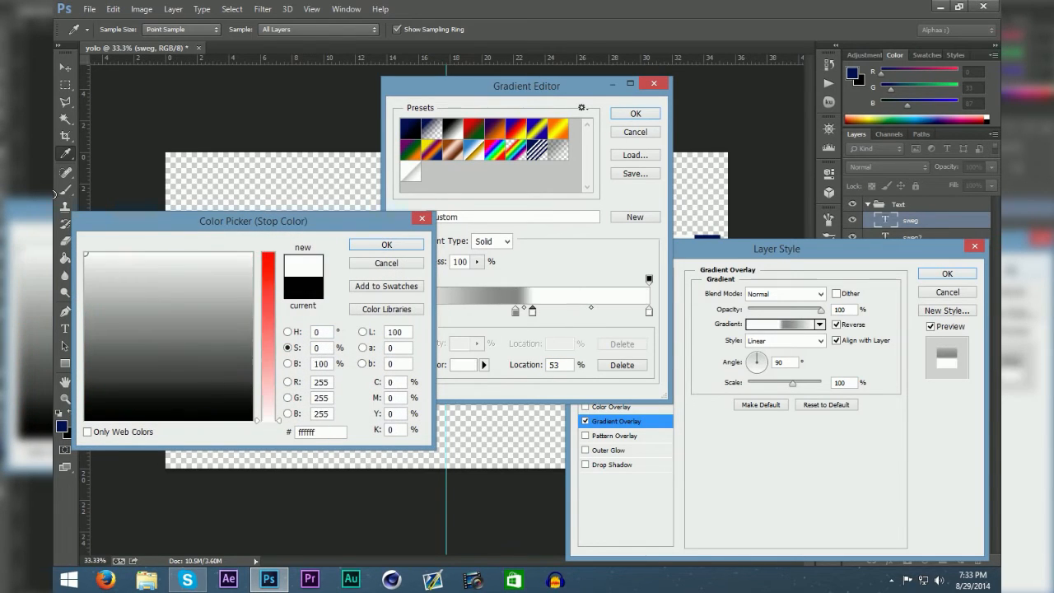
{"action": "left_click", "coordinate": [370, 249]}
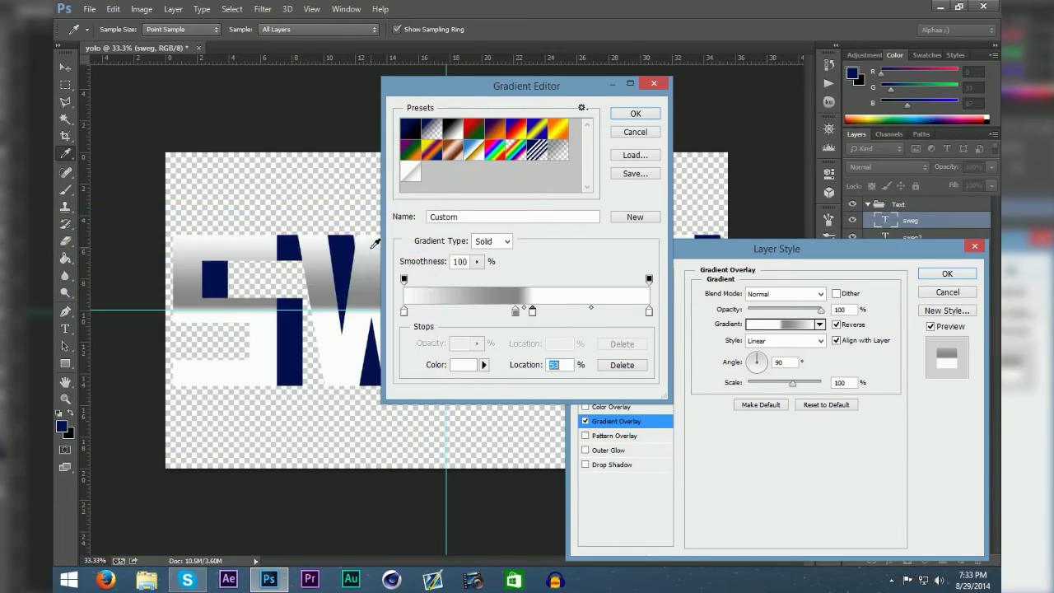
Swap the order of the two middle stops by placing the white one at 49% and the grey one at 52%
{"action": "left_click", "coordinate": [515, 311]}
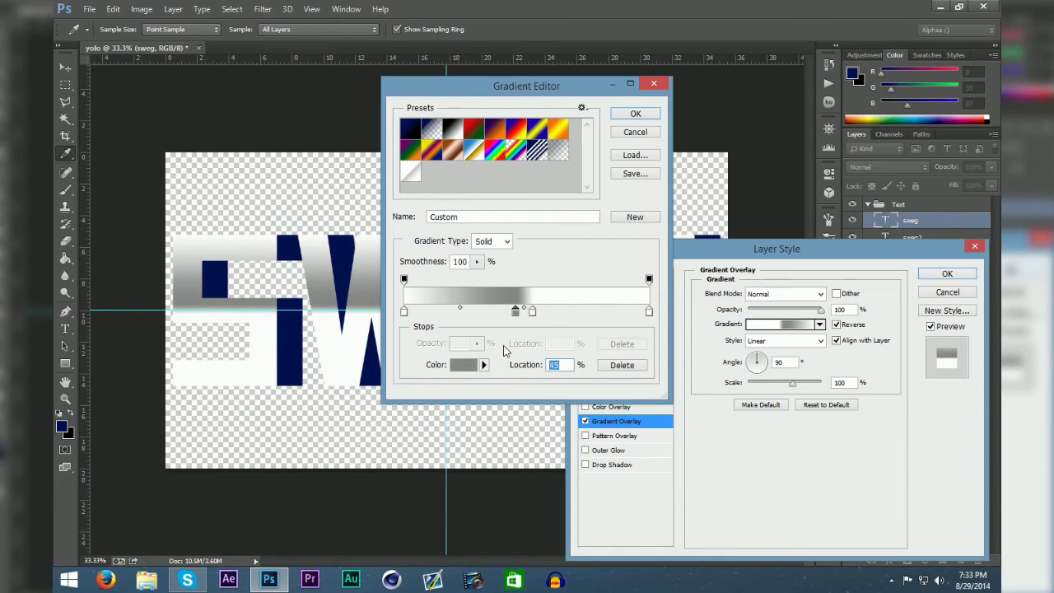
{"action": "type", "text": "48"}
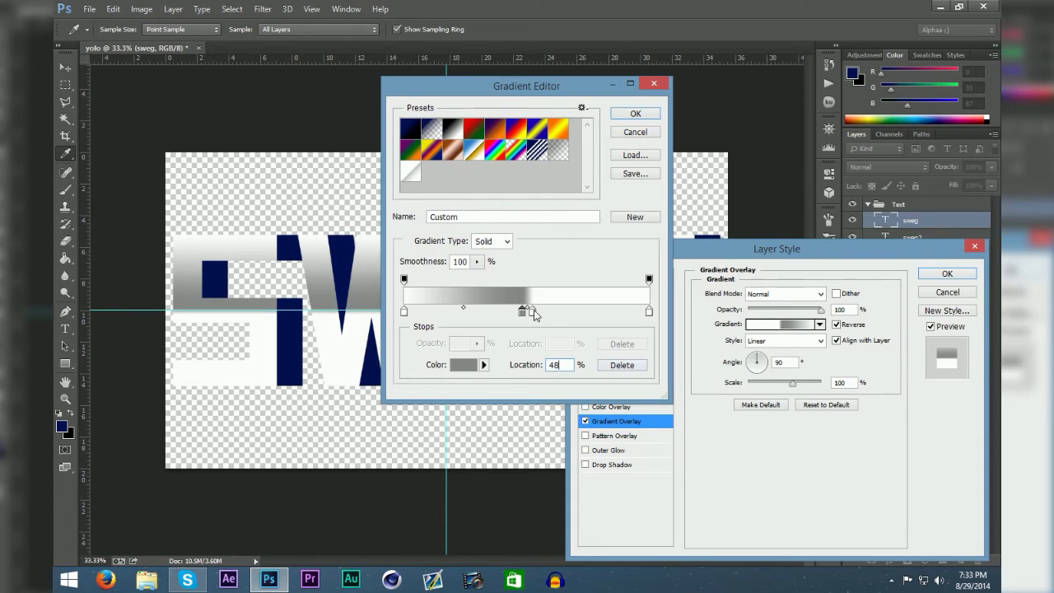
{"action": "double_click", "coordinate": [559, 368]}
{"action": "left_click", "coordinate": [531, 311]}
{"action": "type", "text": "50"}
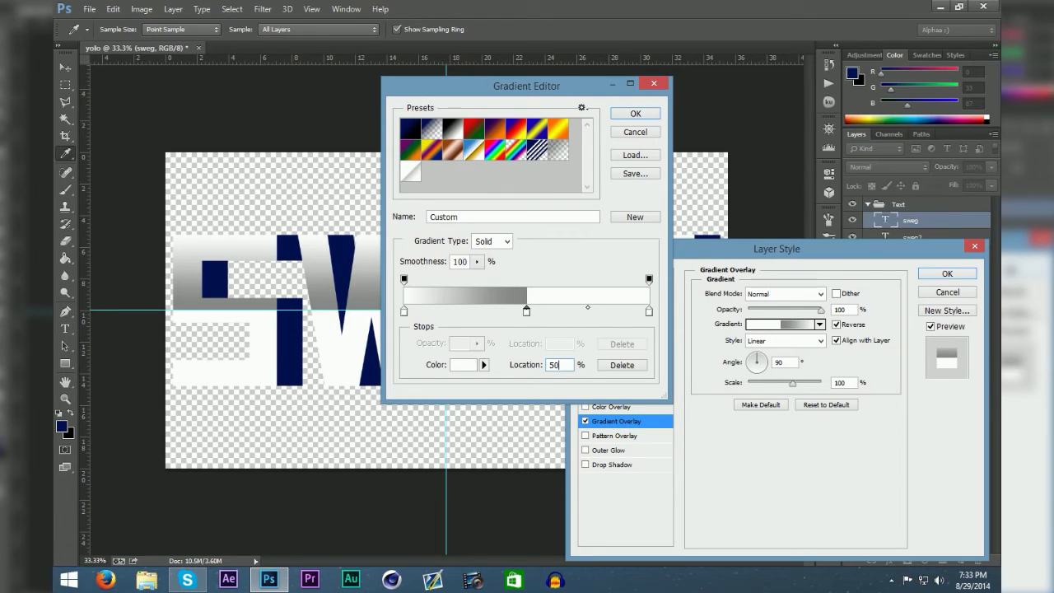
{"action": "left_click", "coordinate": [527, 313]}
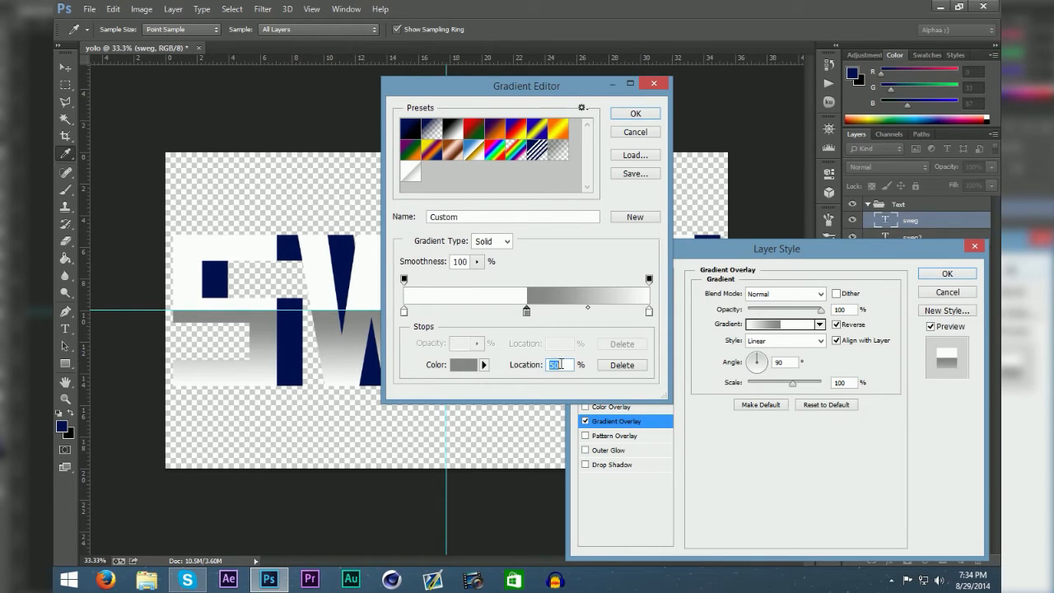
{"action": "type", "text": "51"}
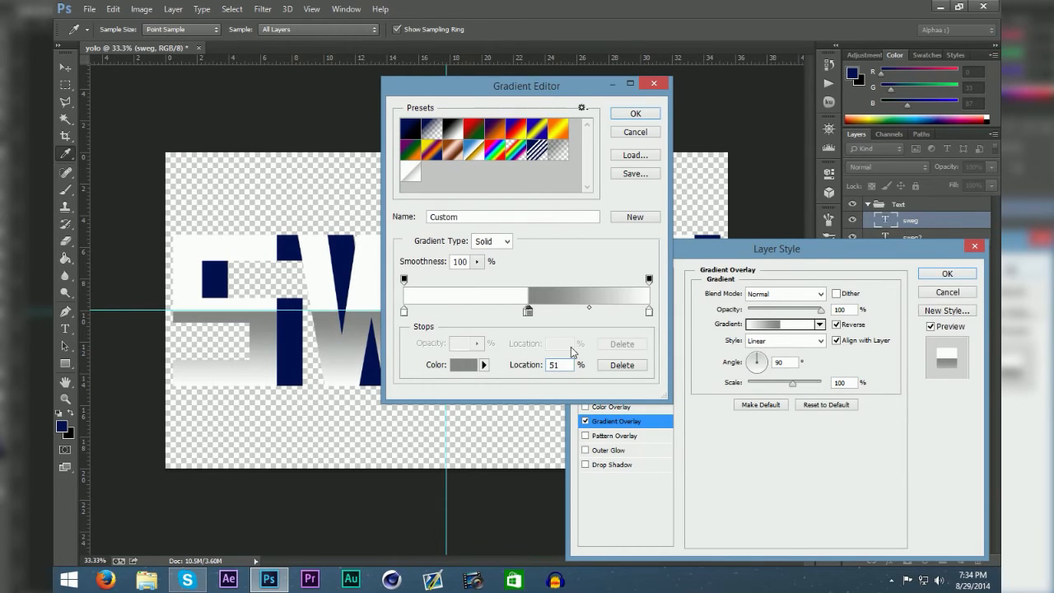
{"action": "key", "text": "BackSpace"}
{"action": "type", "text": "2"}
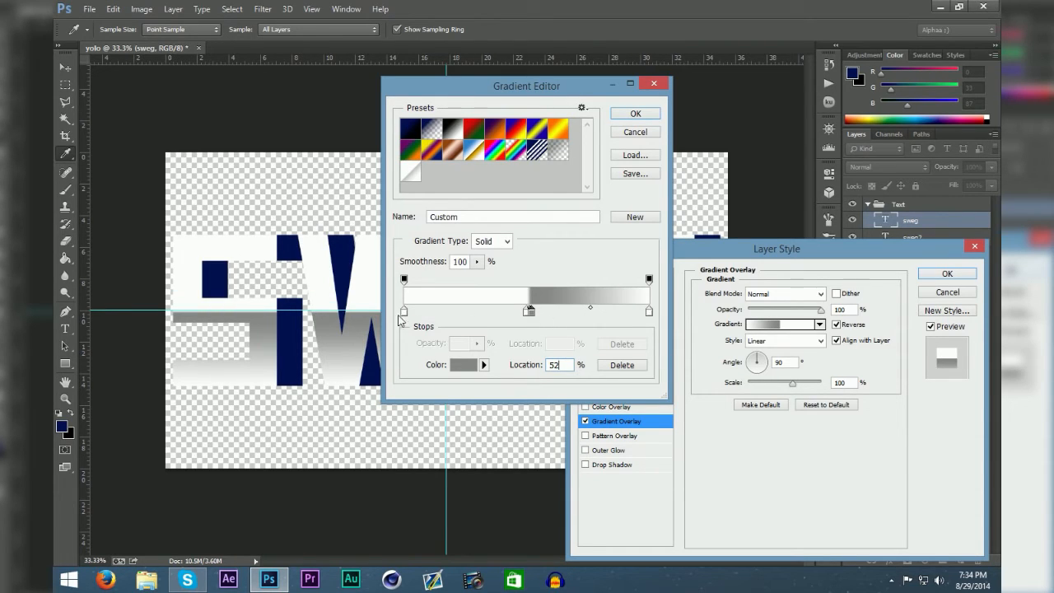
{"action": "left_click_drag", "start_coordinate": [525, 311], "coordinate": [522, 311]}
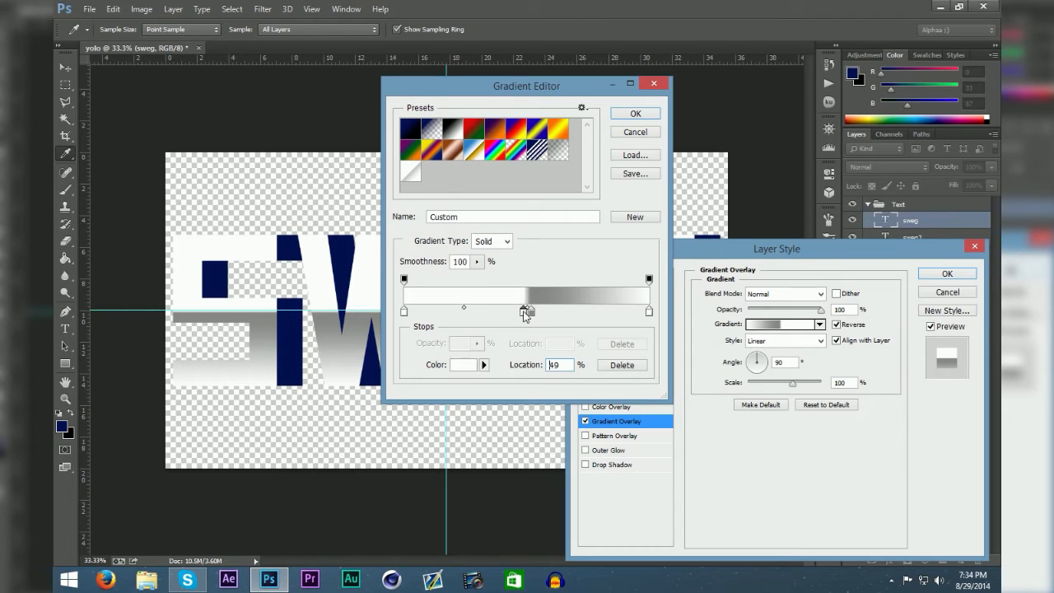
{"action": "left_click", "coordinate": [531, 314]}
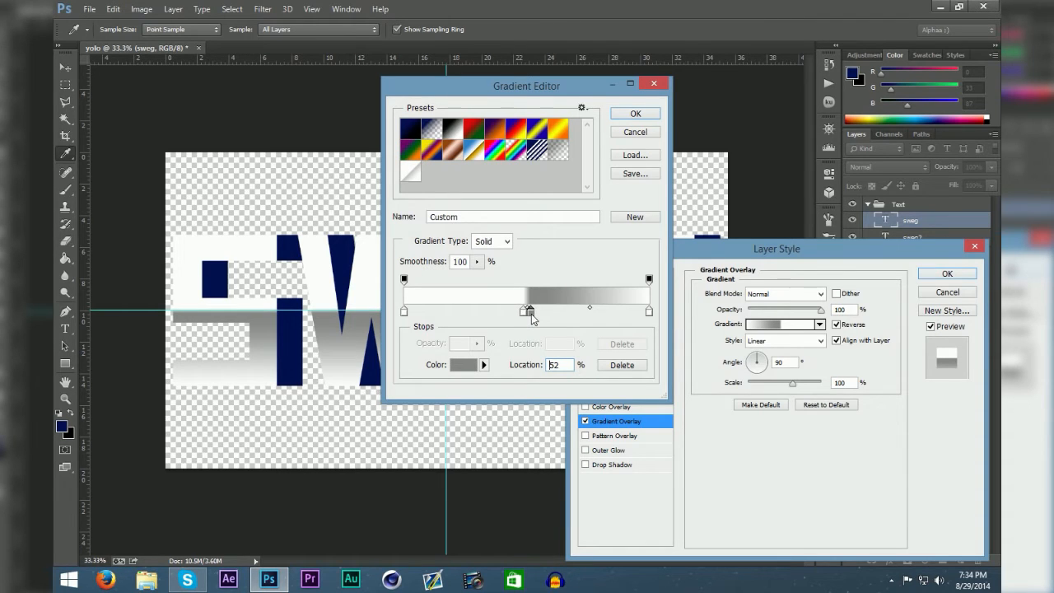
Set the colour of the gradient's 49% stop to light grey (e0e0e0)
{"action": "double_click", "coordinate": [649, 312]}
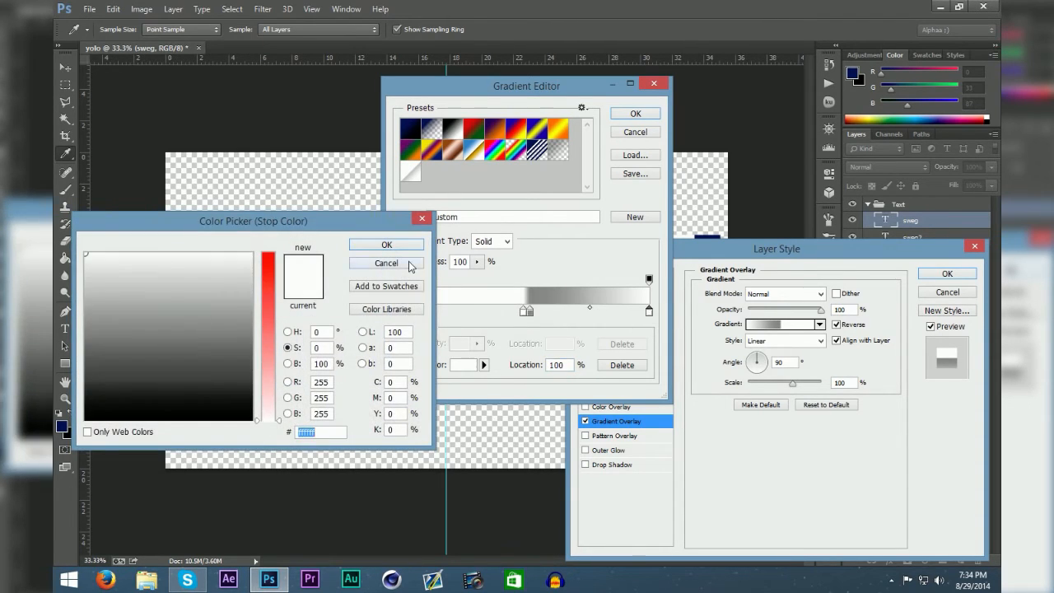
{"action": "left_click", "coordinate": [386, 263]}
{"action": "double_click", "coordinate": [526, 312]}
{"action": "left_click_drag", "start_coordinate": [85, 255], "coordinate": [84, 273]}
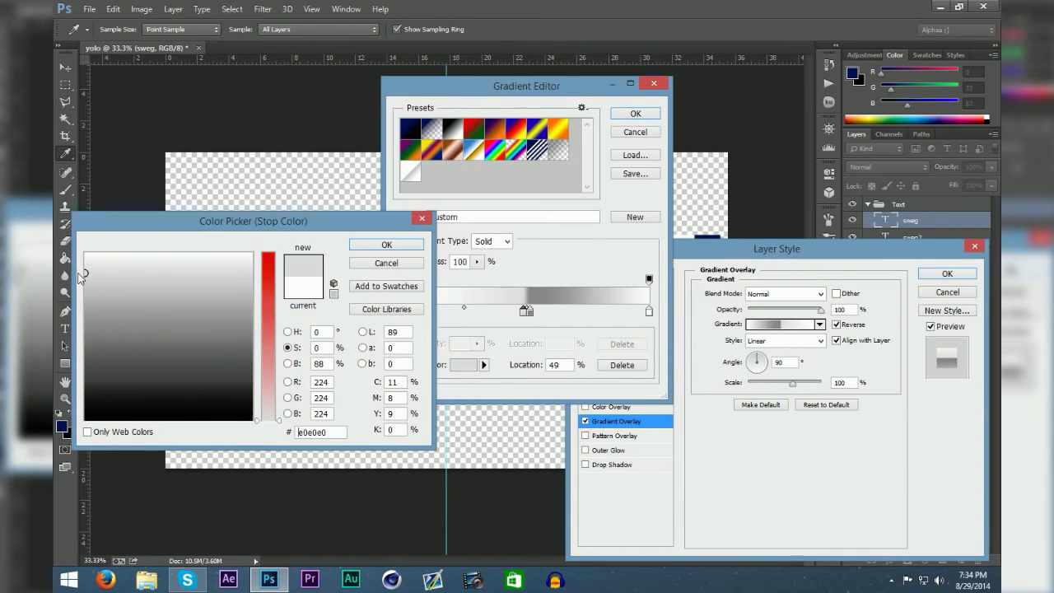
{"action": "left_click", "coordinate": [384, 244]}
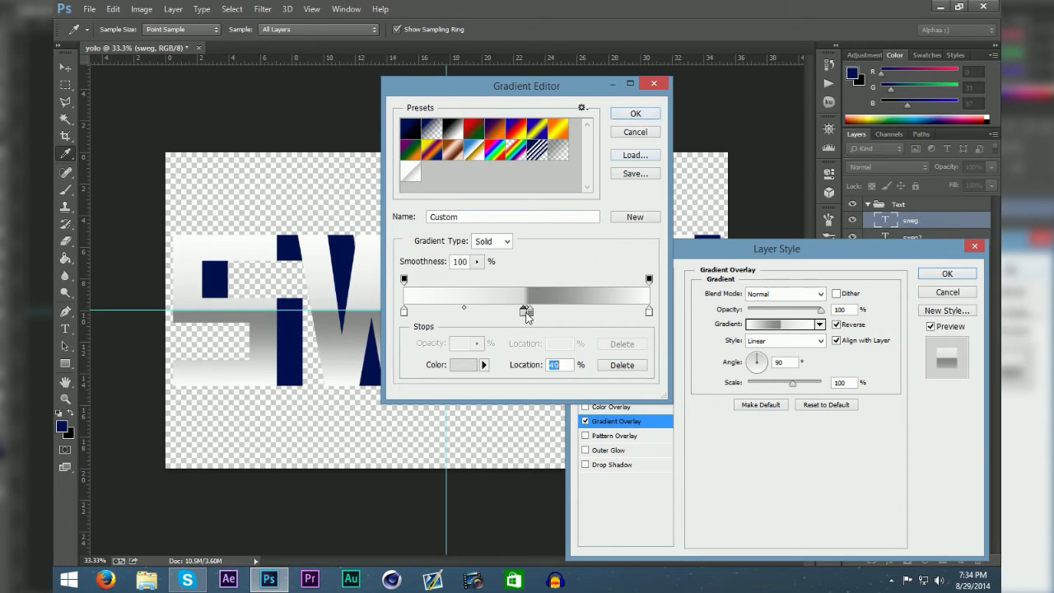
Move the mid-grey stop to 51% and accept the custom gradient for the overlay
{"action": "left_click", "coordinate": [528, 312]}
{"action": "left_click_drag", "start_coordinate": [527, 311], "coordinate": [536, 336]}
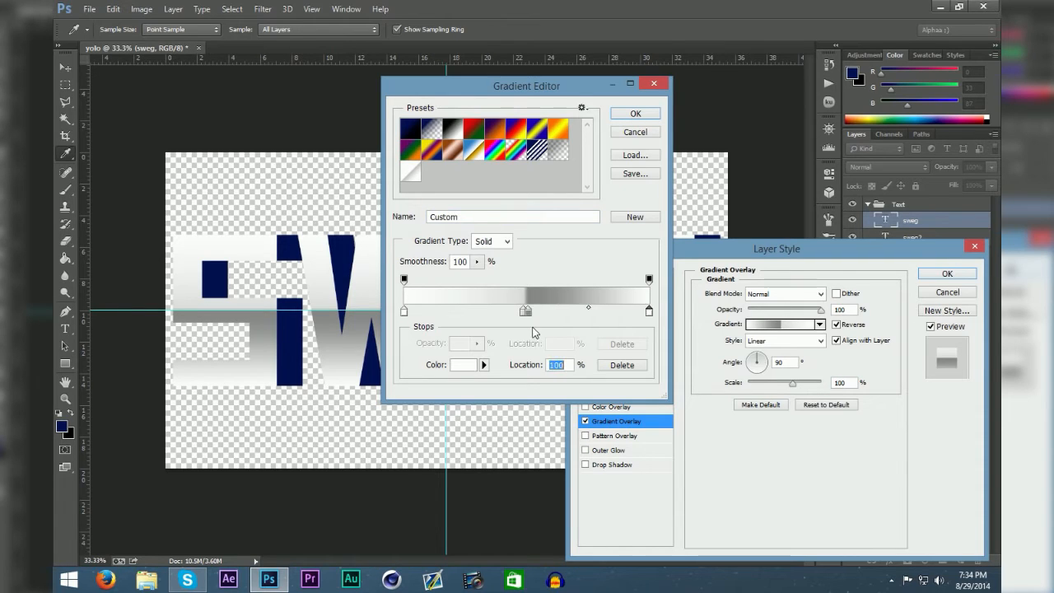
{"action": "left_click", "coordinate": [528, 318]}
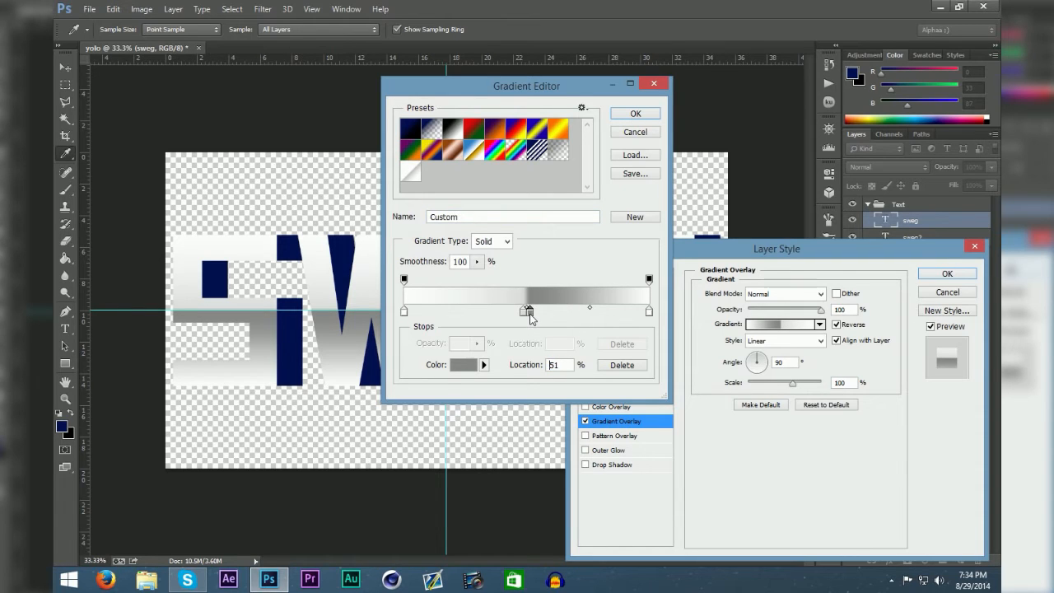
{"action": "left_click", "coordinate": [530, 316]}
{"action": "left_click", "coordinate": [627, 116]}
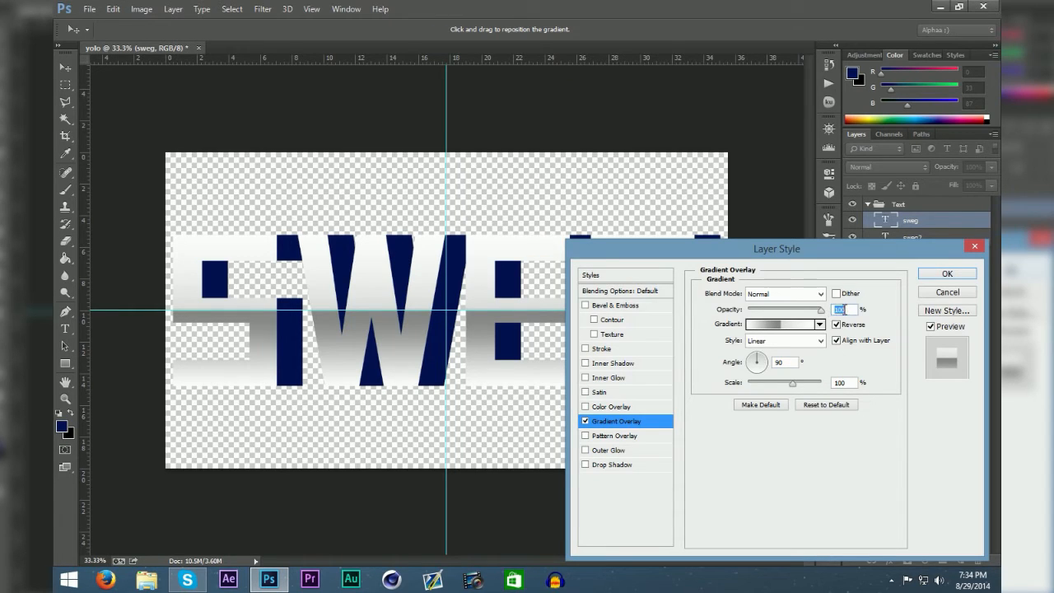
Try the gradient overlay at 50% and 57% opacity and in Overlay blend mode, and return the mode to Normal
{"action": "type", "text": "50"}
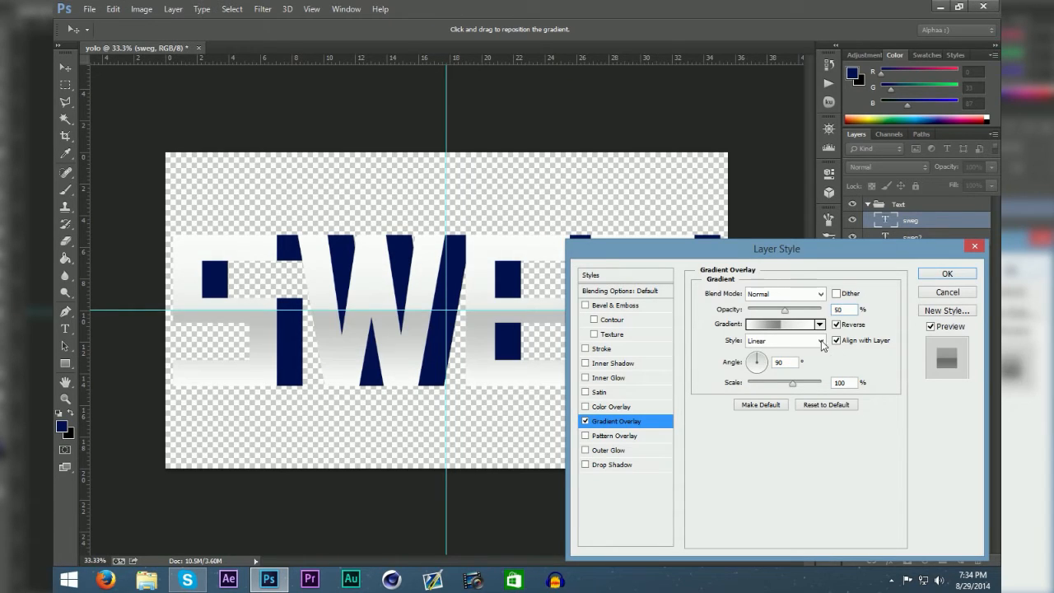
{"action": "mouse_move", "coordinate": [785, 310]}
{"action": "left_mouse_down"}
{"action": "mouse_move", "coordinate": [771, 309]}
{"action": "mouse_move", "coordinate": [791, 313]}
{"action": "left_mouse_up"}
{"action": "left_click", "coordinate": [786, 294]}
{"action": "left_click", "coordinate": [764, 168]}
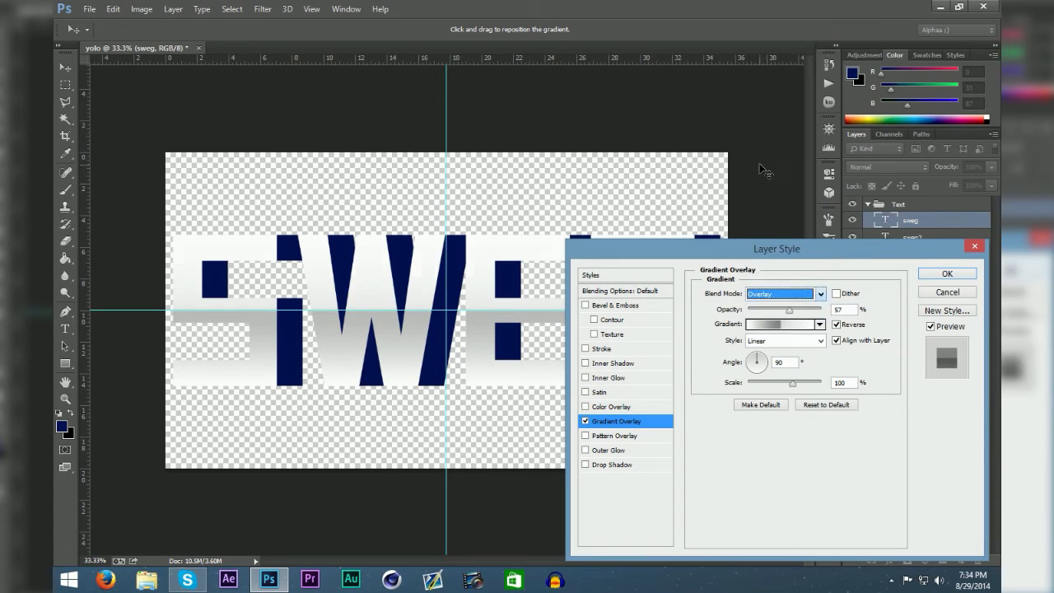
{"action": "left_click_drag", "start_coordinate": [786, 310], "coordinate": [838, 310]}
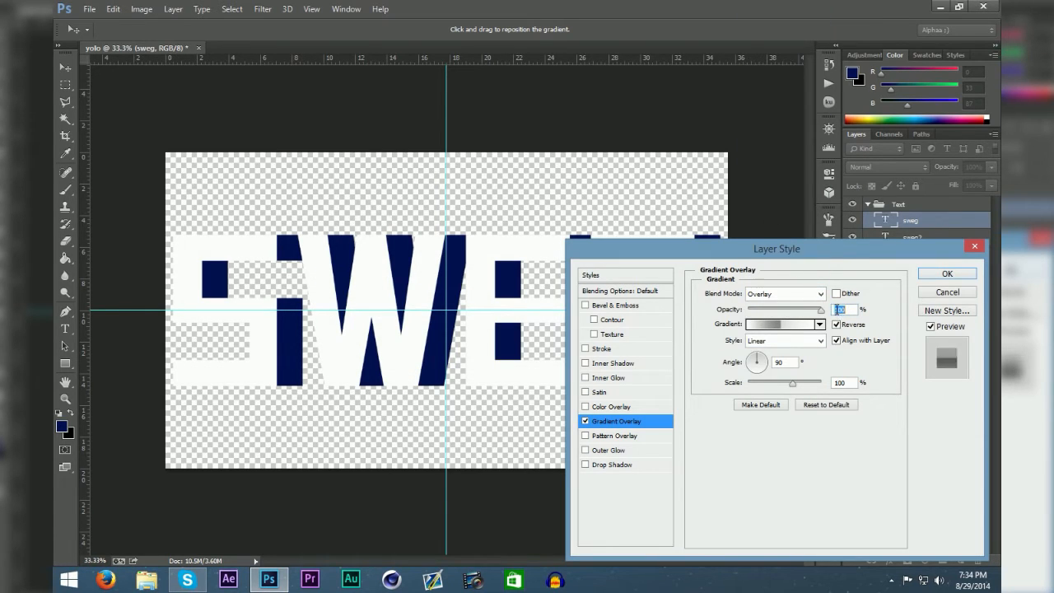
{"action": "left_click", "coordinate": [806, 294]}
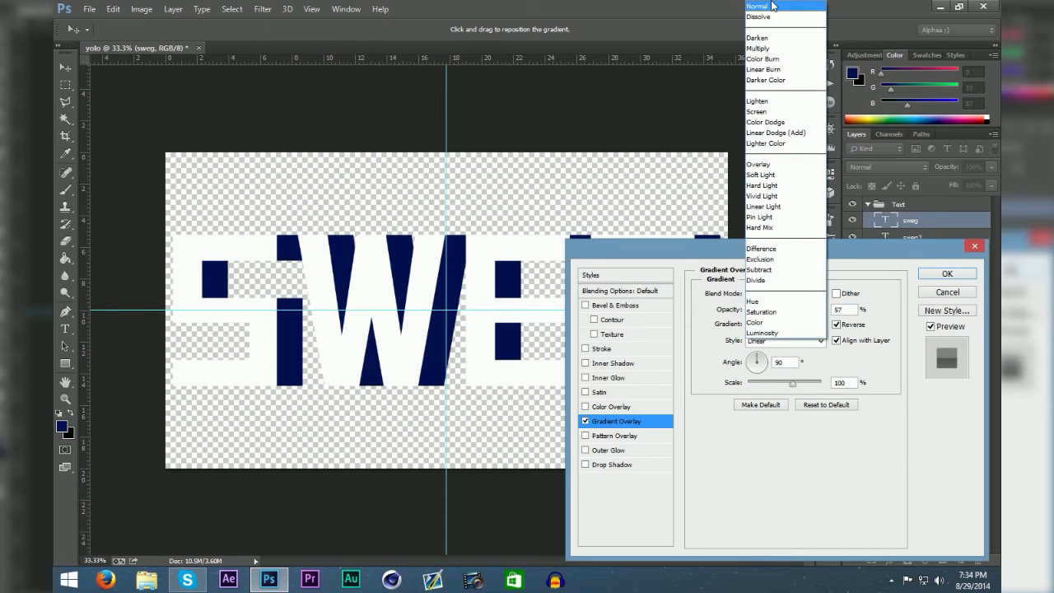
{"action": "left_click", "coordinate": [771, 5]}
Compare gradient overlay opacities of 45%, 35% and 40%, and settle on 45%
{"action": "left_click_drag", "start_coordinate": [789, 311], "coordinate": [786, 310]}
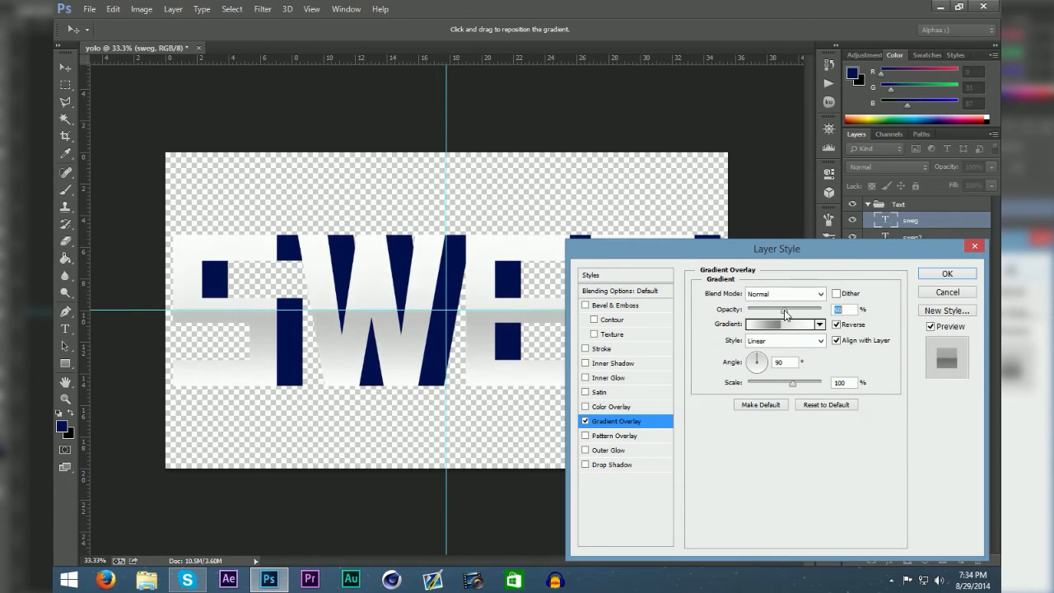
{"action": "type", "text": "45"}
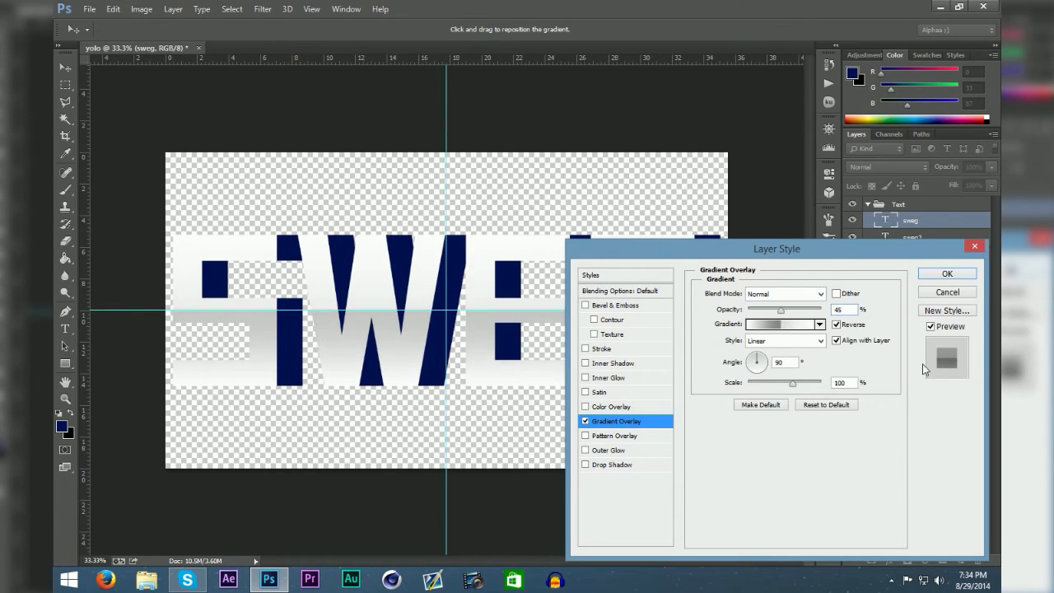
{"action": "key", "text": "BackSpace"}
{"action": "key", "text": "BackSpace"}
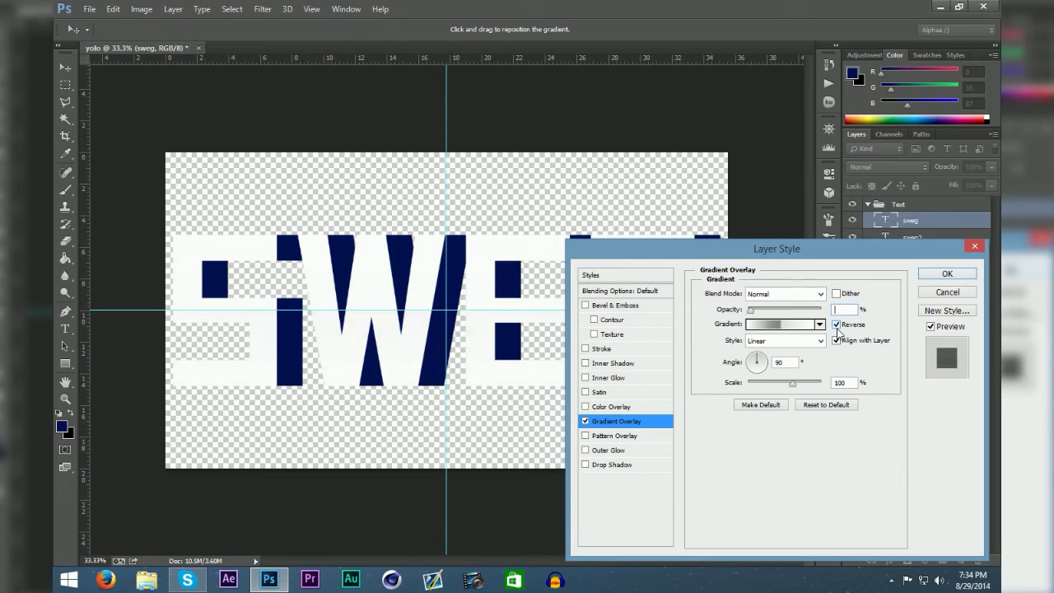
{"action": "type", "text": "35"}
{"action": "key", "text": "BackSpace"}
{"action": "key", "text": "BackSpace"}
{"action": "type", "text": "40"}
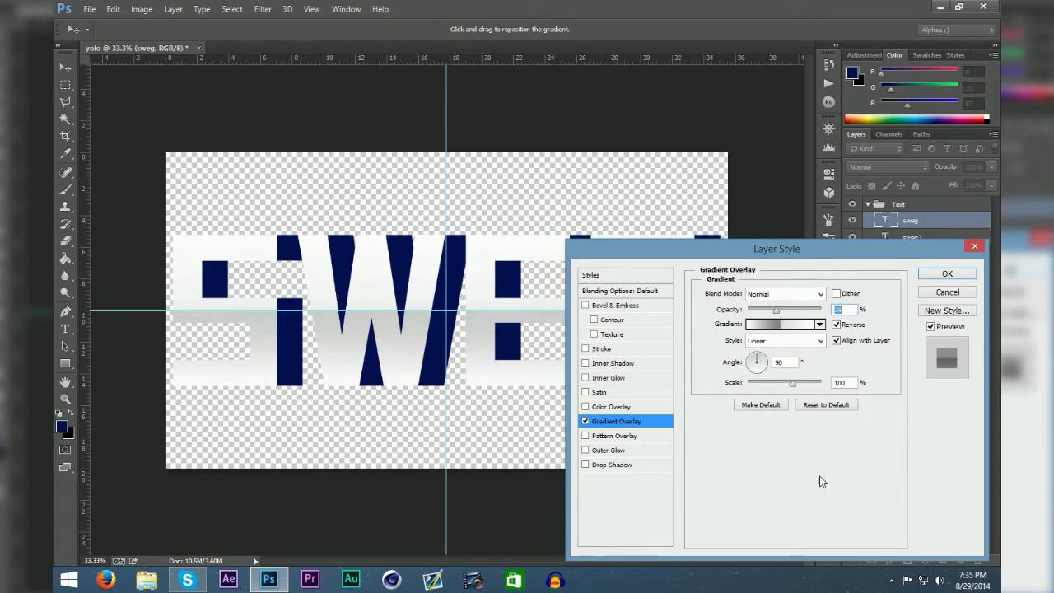
{"action": "key", "text": "BackSpace"}
{"action": "type", "text": "5"}
Try a stroke on the front text, turn it off again, and enable Bevel & Emboss
{"action": "left_click", "coordinate": [585, 349]}
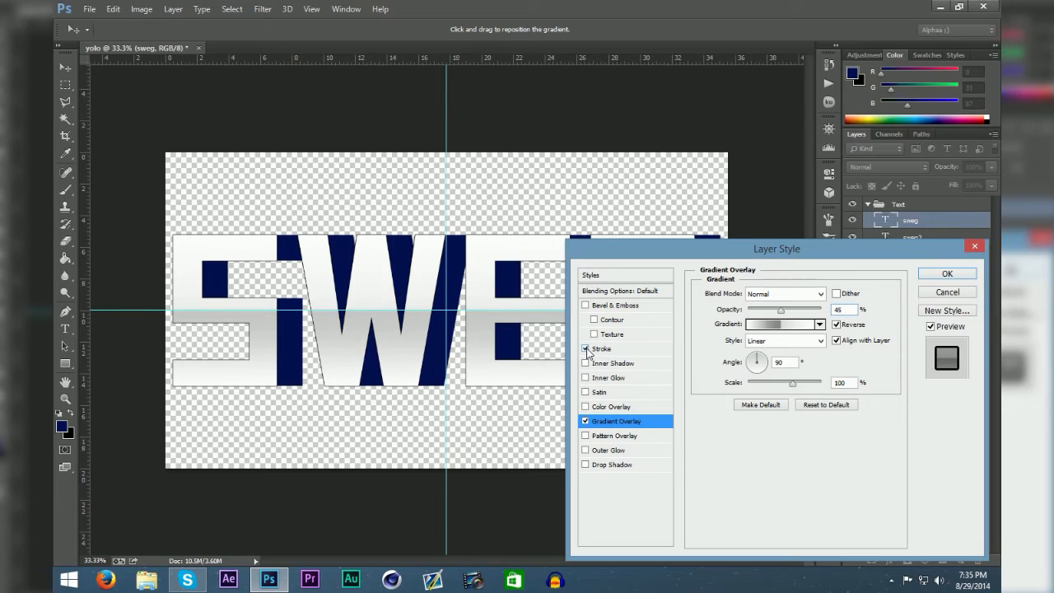
{"action": "left_click", "coordinate": [585, 349]}
{"action": "left_click", "coordinate": [586, 306]}
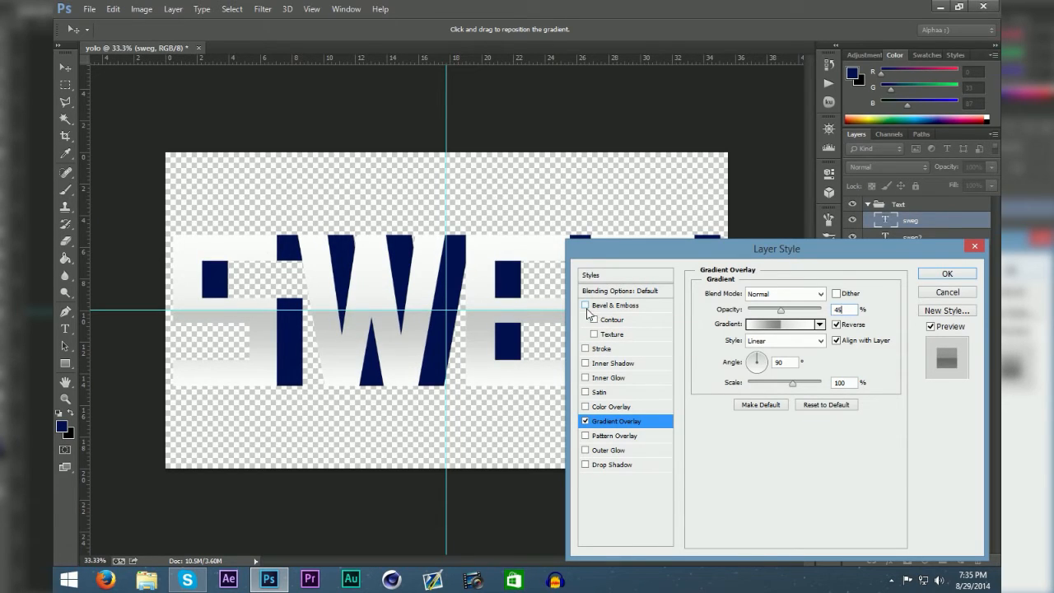
{"action": "left_click", "coordinate": [606, 306]}
Try the Cove - Shallow gloss contour for the bevel, deleting its middle point and moving its lower-left point in the mapping curve
{"action": "left_click", "coordinate": [774, 447]}
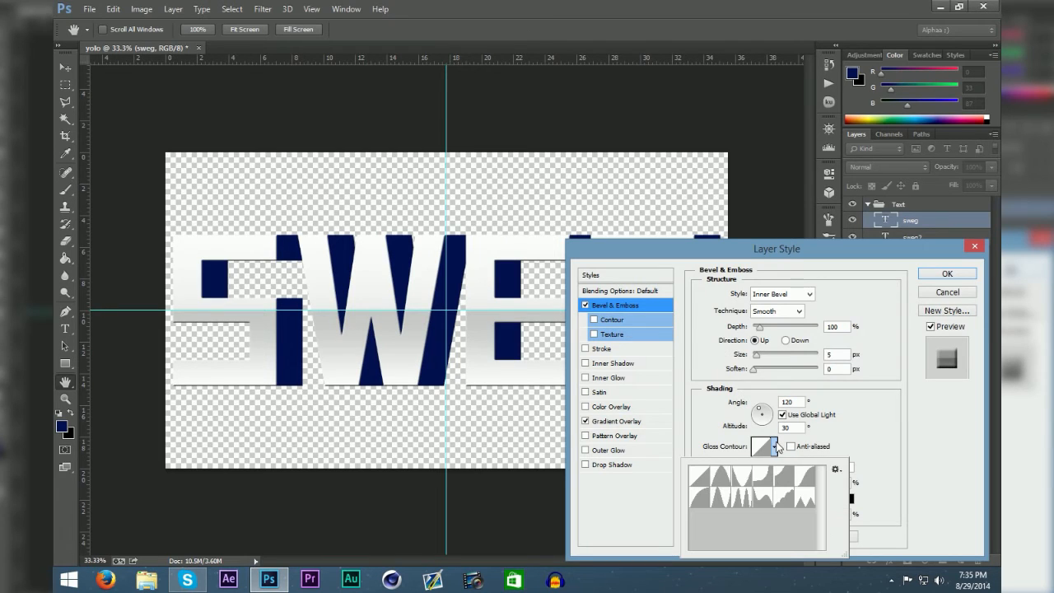
{"action": "left_click", "coordinate": [795, 478]}
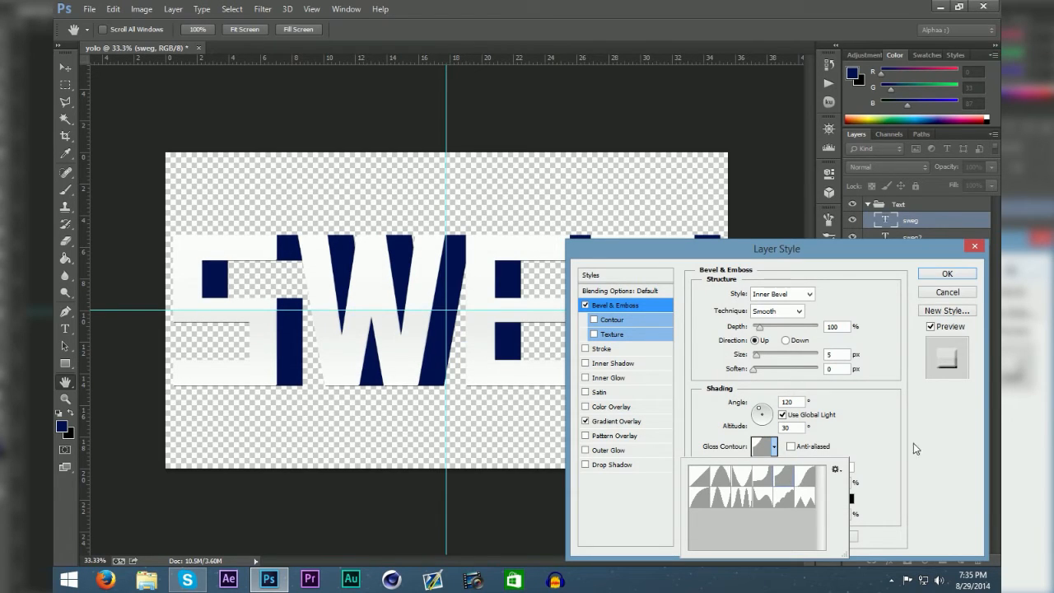
{"action": "left_click", "coordinate": [870, 431]}
{"action": "left_click", "coordinate": [763, 446]}
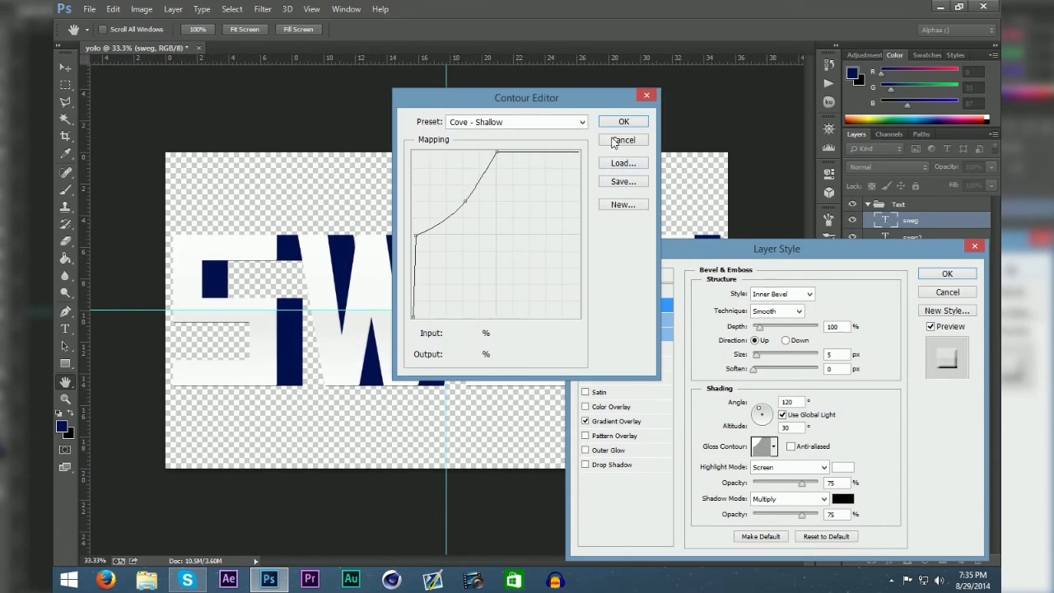
{"action": "left_click", "coordinate": [466, 201]}
{"action": "key", "text": "Delete"}
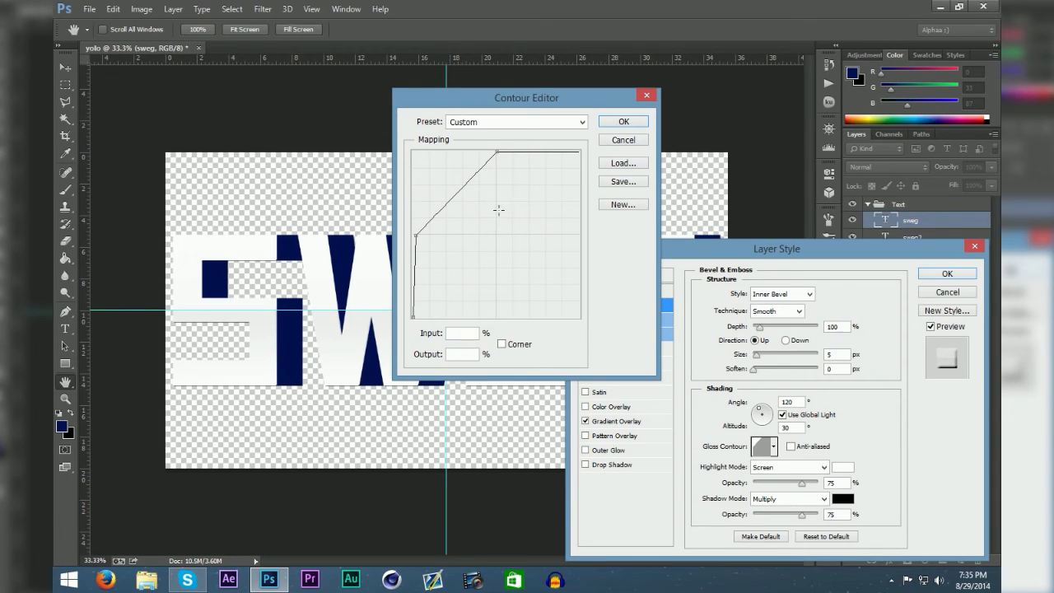
{"action": "left_click_drag", "start_coordinate": [416, 236], "coordinate": [428, 242]}
{"action": "left_click", "coordinate": [634, 146]}
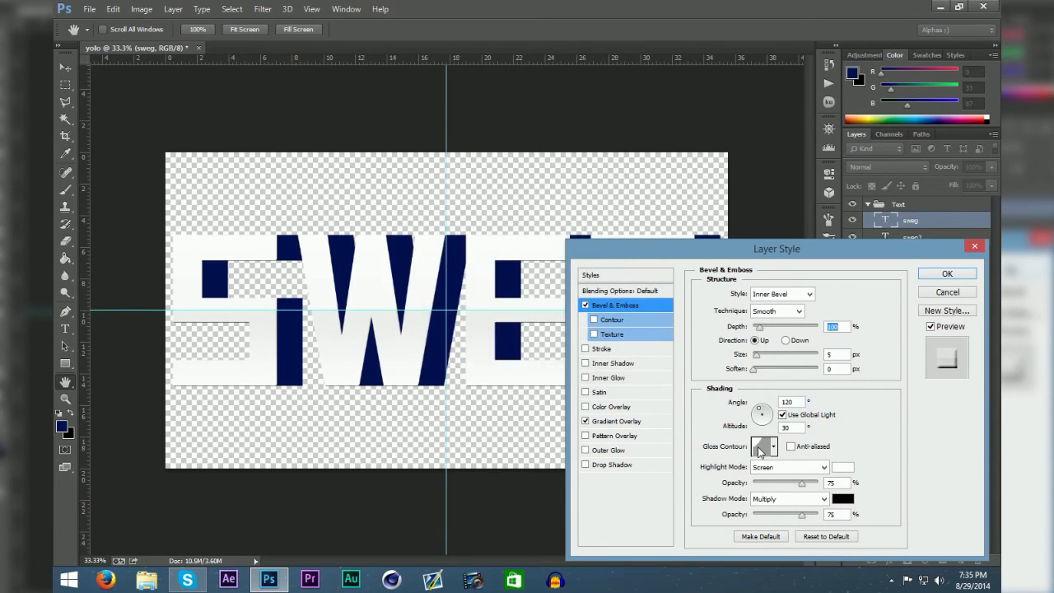
{"action": "left_click", "coordinate": [758, 448]}
{"action": "left_click", "coordinate": [604, 141]}
Compare the preset gloss contours on the bevel and settle on the half-round contour that rises in a convex curve
{"action": "left_click", "coordinate": [774, 446]}
{"action": "left_click", "coordinate": [806, 479]}
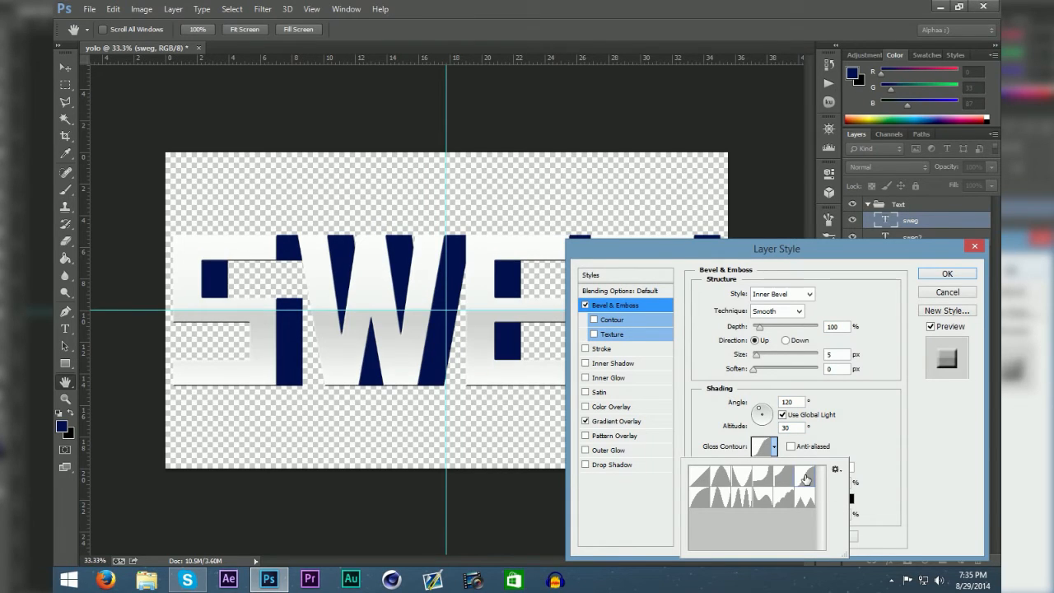
{"action": "left_click", "coordinate": [702, 499]}
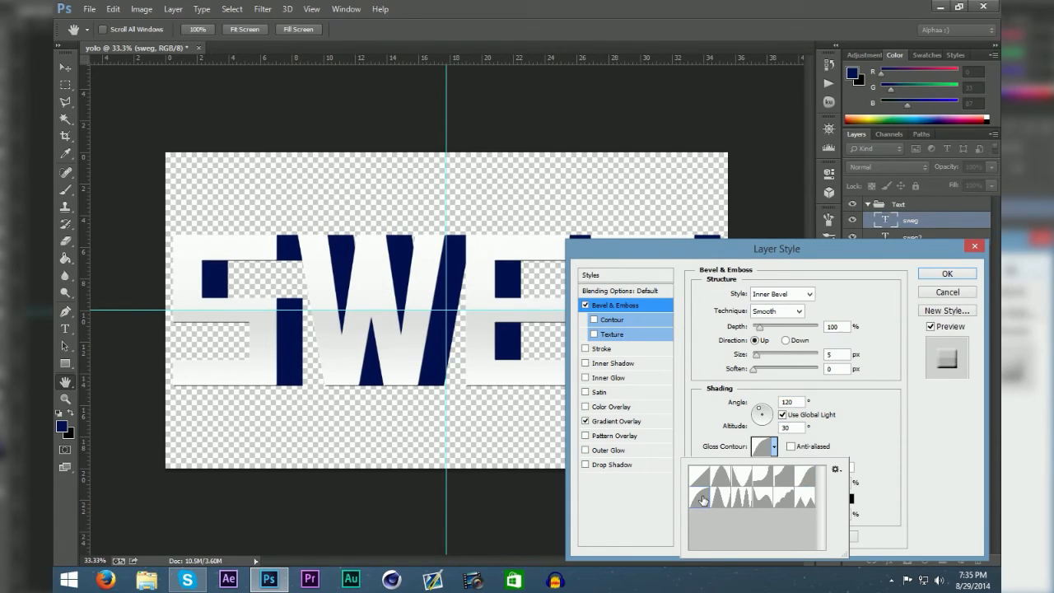
{"action": "left_click", "coordinate": [694, 477]}
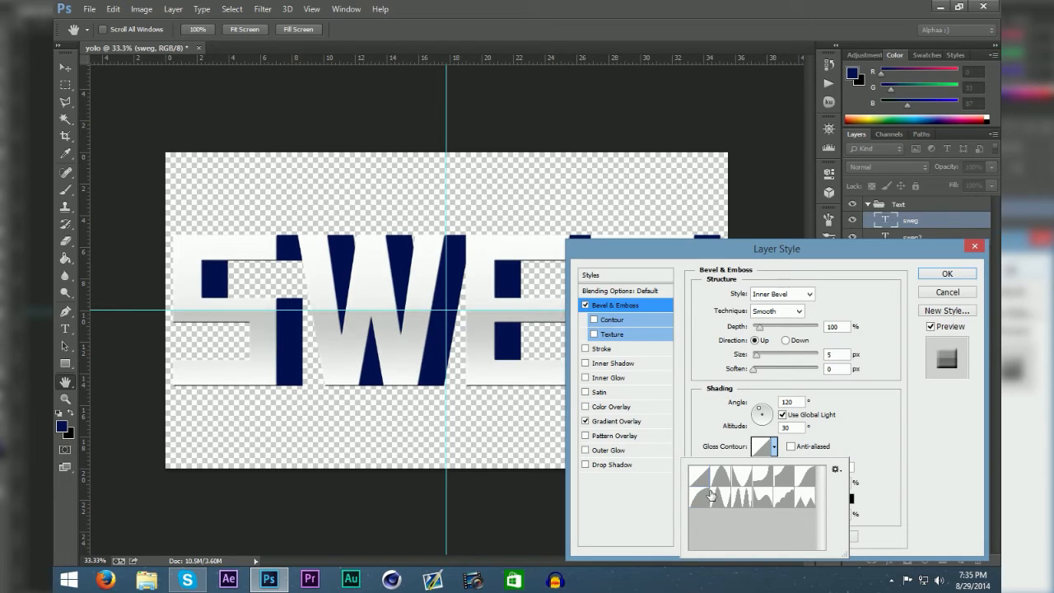
{"action": "left_click", "coordinate": [720, 498]}
{"action": "left_click", "coordinate": [742, 500]}
{"action": "left_click", "coordinate": [765, 500]}
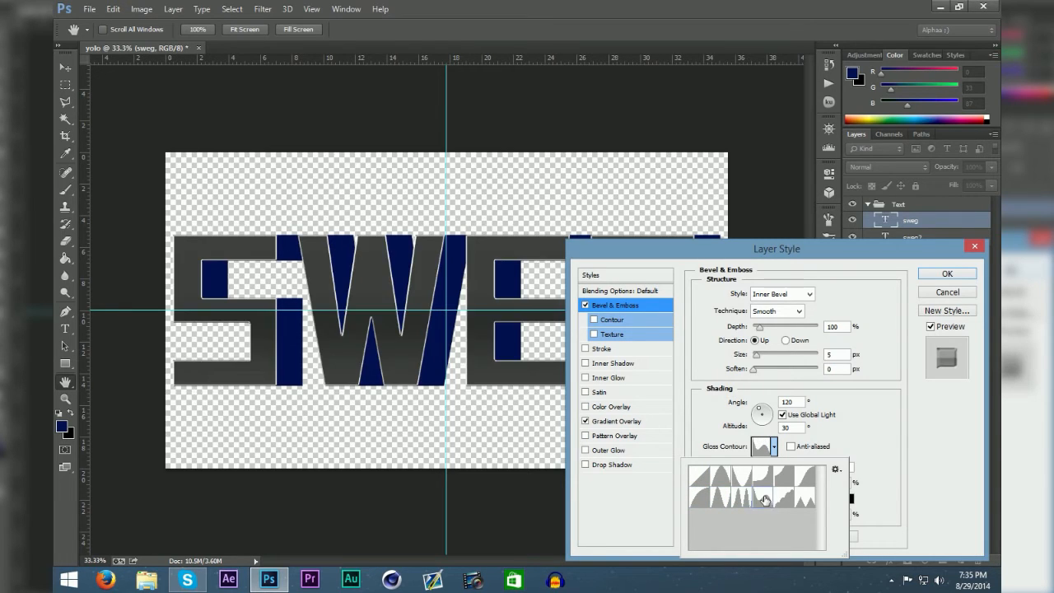
{"action": "left_click", "coordinate": [796, 503]}
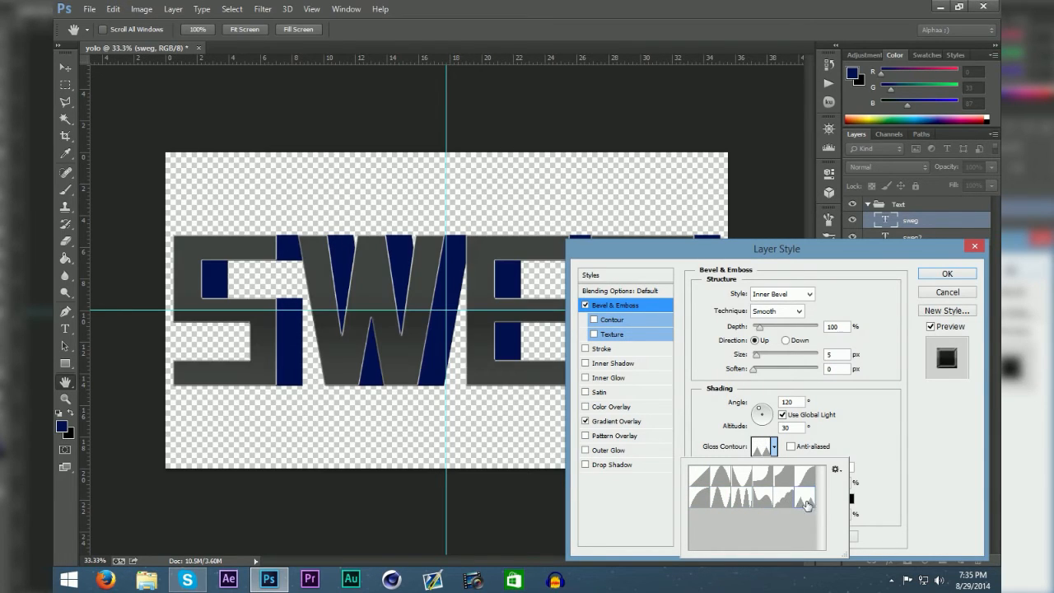
{"action": "left_click", "coordinate": [806, 504]}
{"action": "left_click", "coordinate": [789, 480]}
{"action": "left_click", "coordinate": [766, 480]}
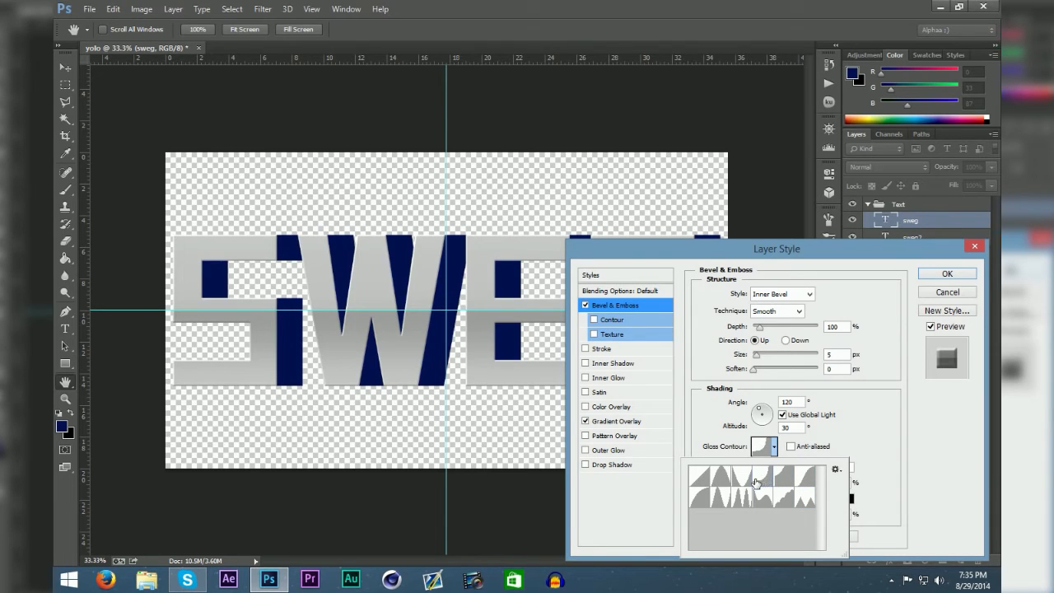
{"action": "left_click", "coordinate": [746, 481]}
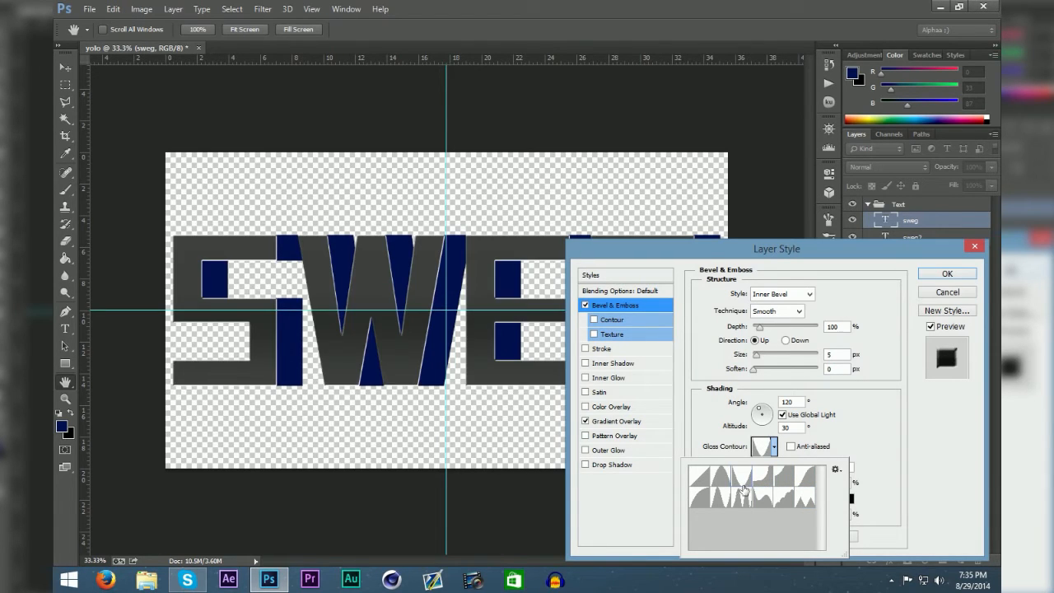
{"action": "left_click", "coordinate": [722, 510]}
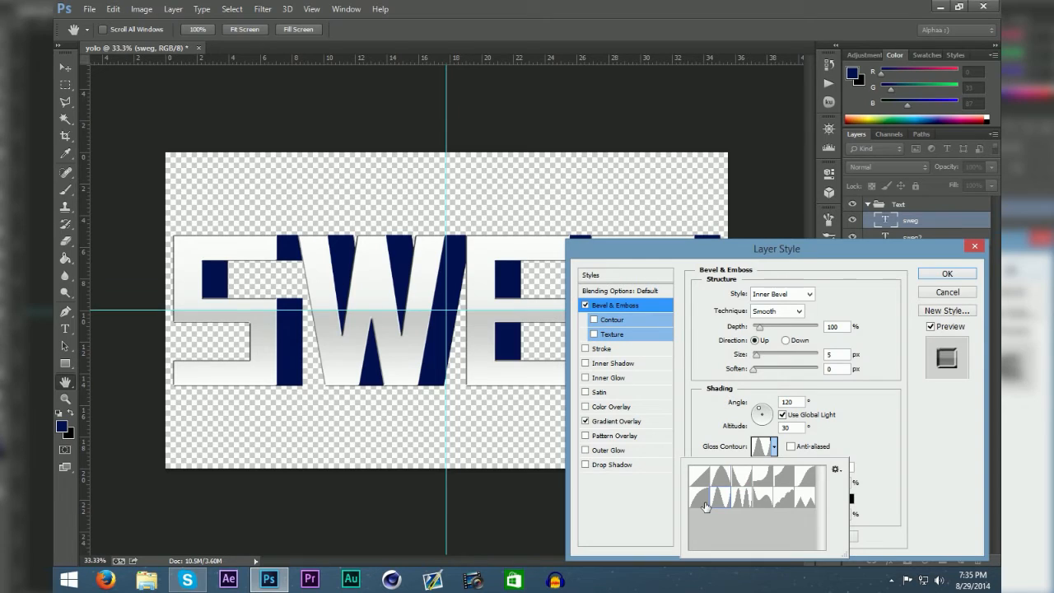
{"action": "left_click", "coordinate": [704, 499]}
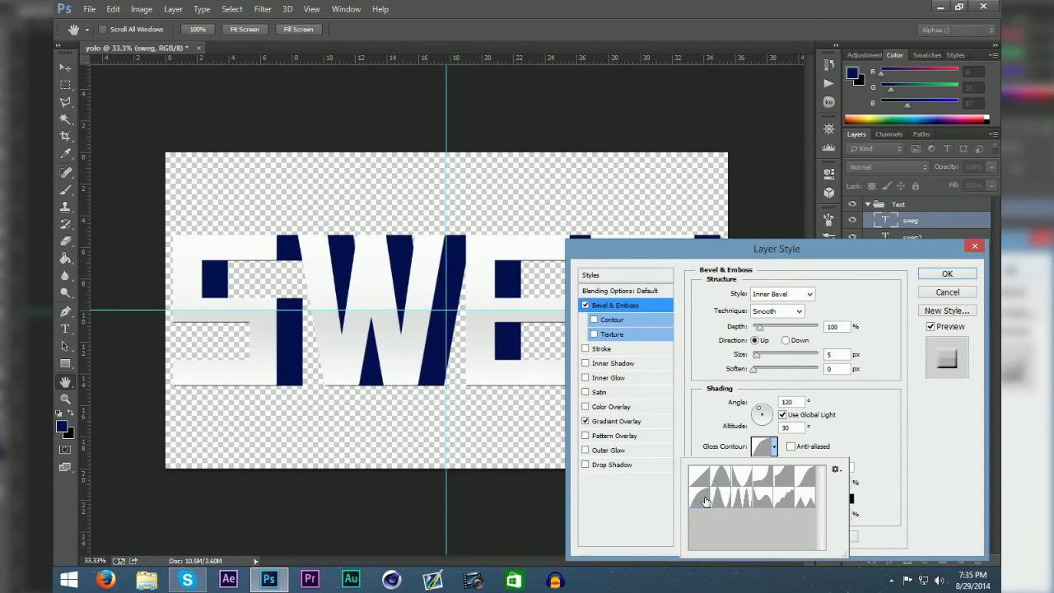
Try the gradient overlay at 100% opacity
{"action": "left_click", "coordinate": [616, 420]}
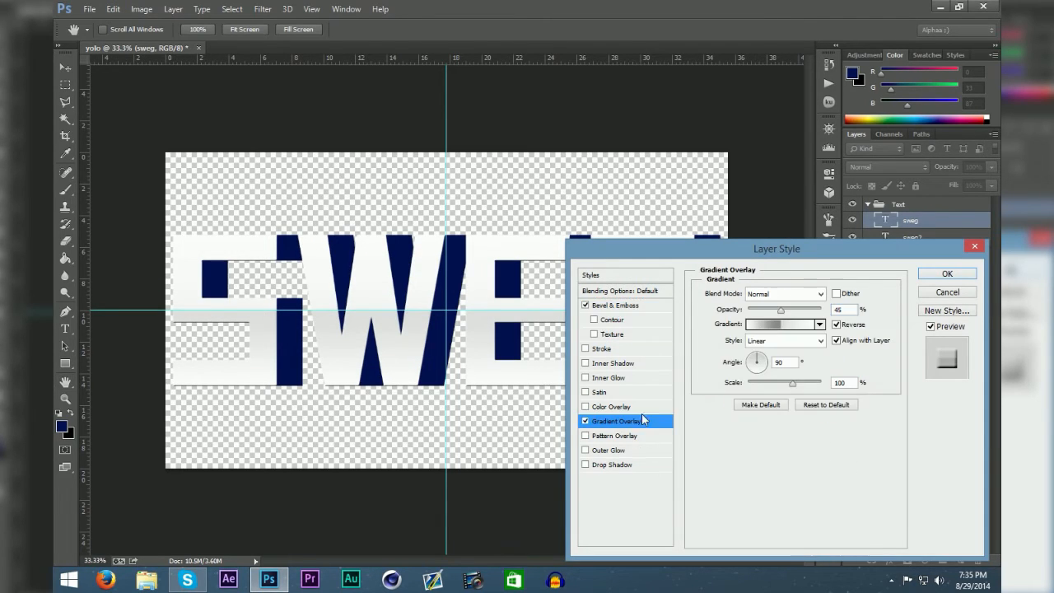
{"action": "left_click_drag", "start_coordinate": [782, 304], "coordinate": [835, 311]}
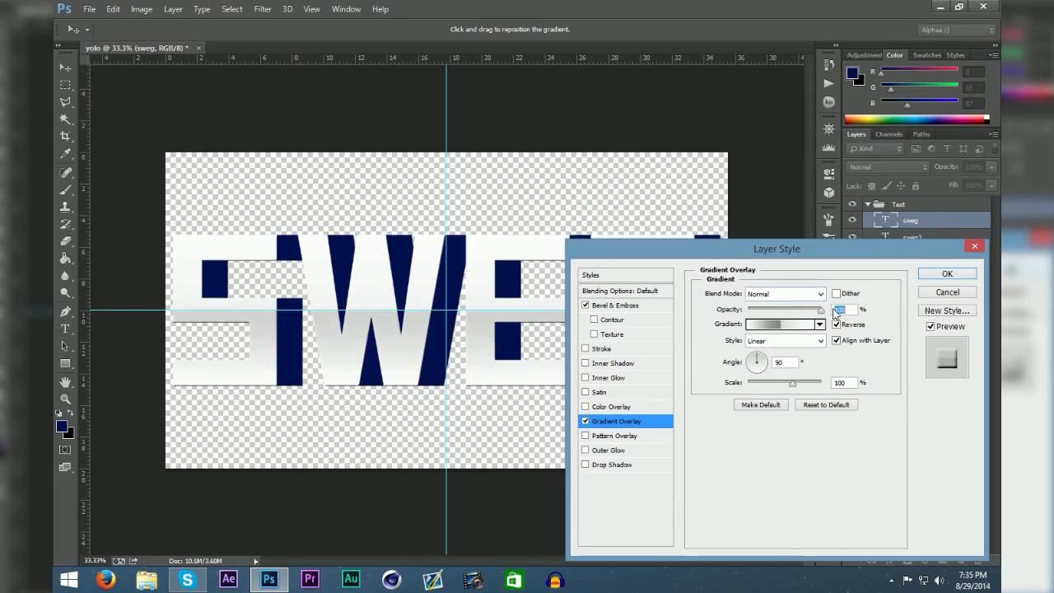
Set the bevel's soften value to 15 px, try a much larger bevel size, and reduce the size to 0 px
{"action": "left_click", "coordinate": [633, 305]}
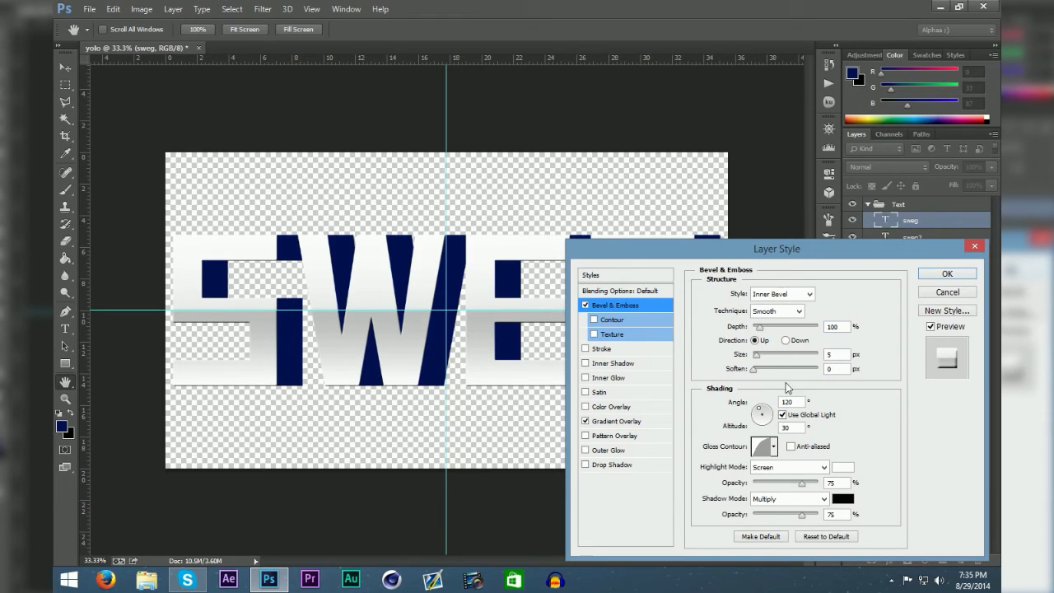
{"action": "left_click_drag", "start_coordinate": [754, 369], "coordinate": [794, 375]}
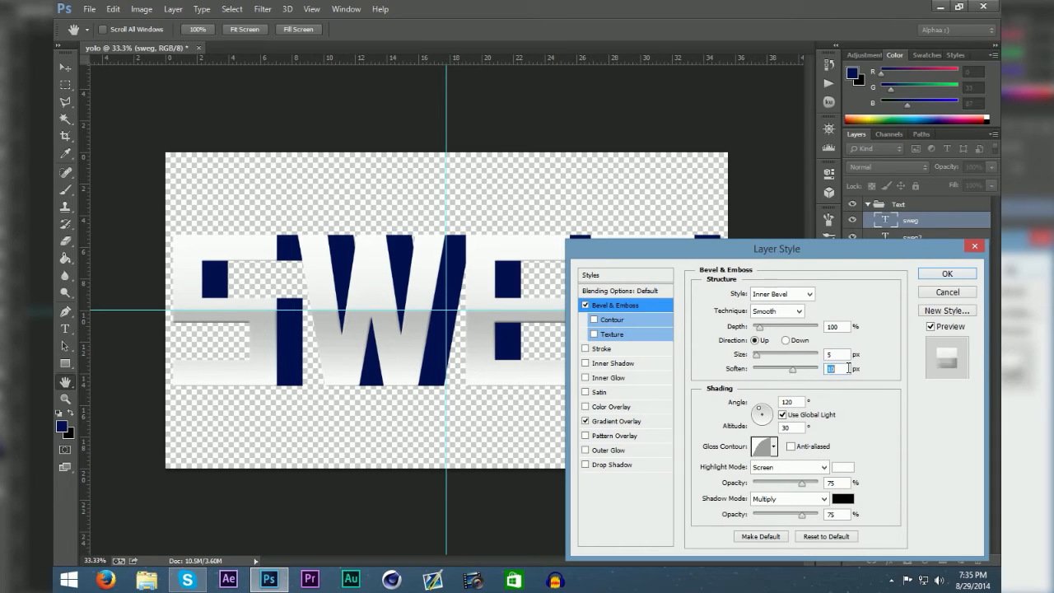
{"action": "type", "text": "15"}
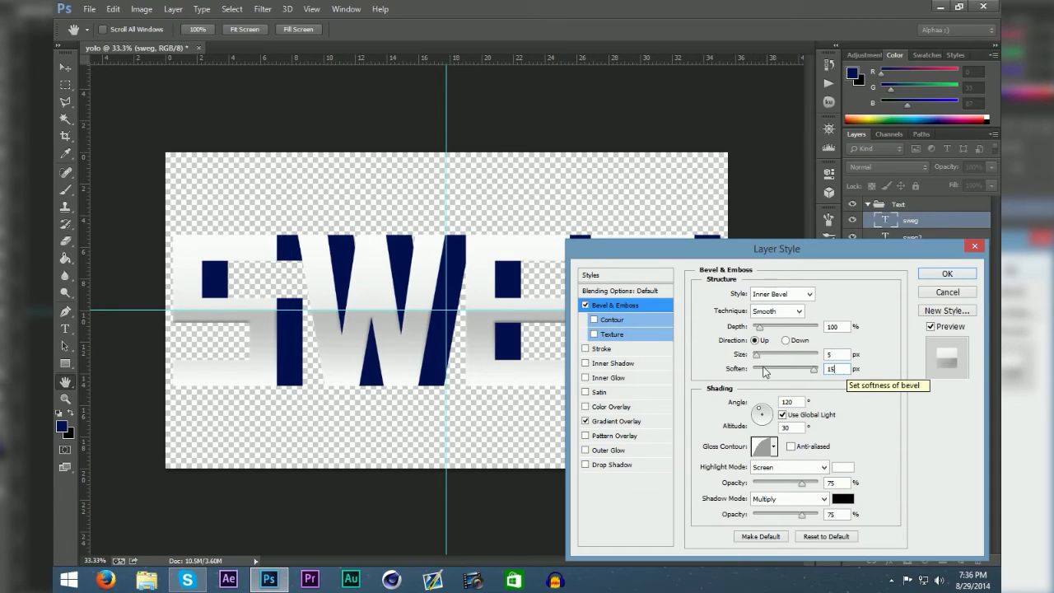
{"action": "mouse_move", "coordinate": [756, 355]}
{"action": "left_mouse_down"}
{"action": "mouse_move", "coordinate": [849, 365]}
{"action": "mouse_move", "coordinate": [781, 364]}
{"action": "left_mouse_up"}
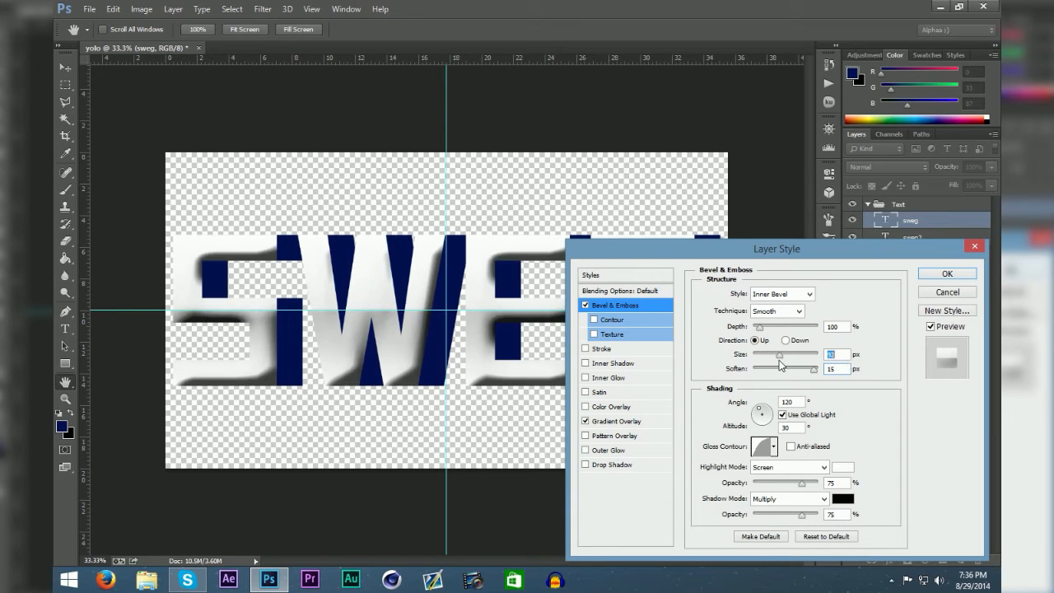
{"action": "mouse_move", "coordinate": [726, 257]}
{"action": "left_mouse_down"}
{"action": "mouse_move", "coordinate": [737, 257]}
{"action": "mouse_move", "coordinate": [801, 395]}
{"action": "mouse_move", "coordinate": [739, 256]}
{"action": "left_mouse_up"}
{"action": "left_click_drag", "start_coordinate": [792, 349], "coordinate": [755, 354]}
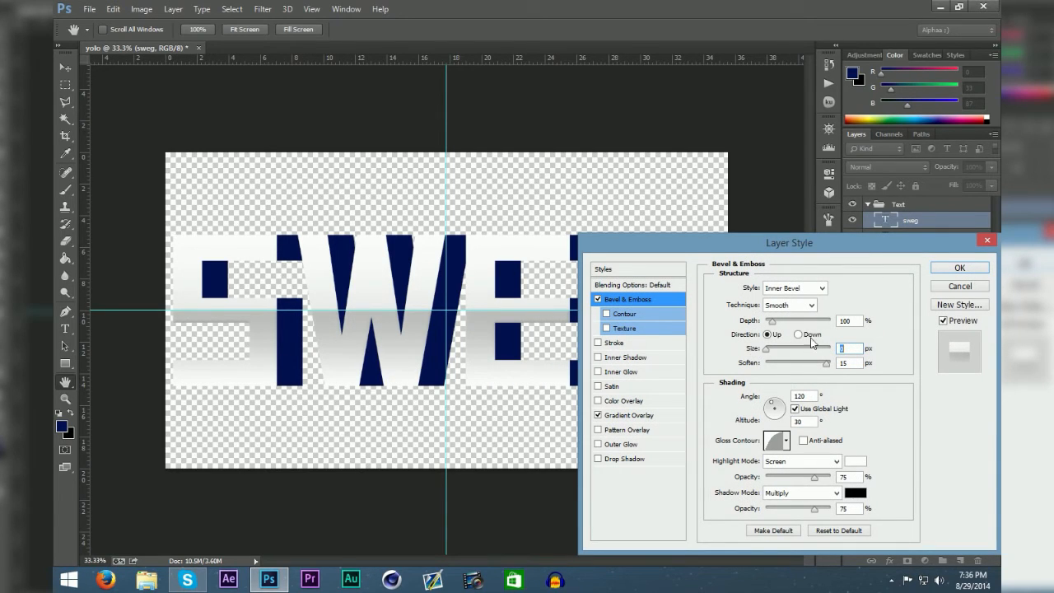
Set the bevel's depth to 286%, its highlight opacity to 52% and its shadow opacity to 64%
{"action": "mouse_move", "coordinate": [772, 322]}
{"action": "left_mouse_down"}
{"action": "mouse_move", "coordinate": [821, 323]}
{"action": "mouse_move", "coordinate": [785, 327]}
{"action": "left_mouse_up"}
{"action": "left_click_drag", "start_coordinate": [812, 477], "coordinate": [807, 510]}
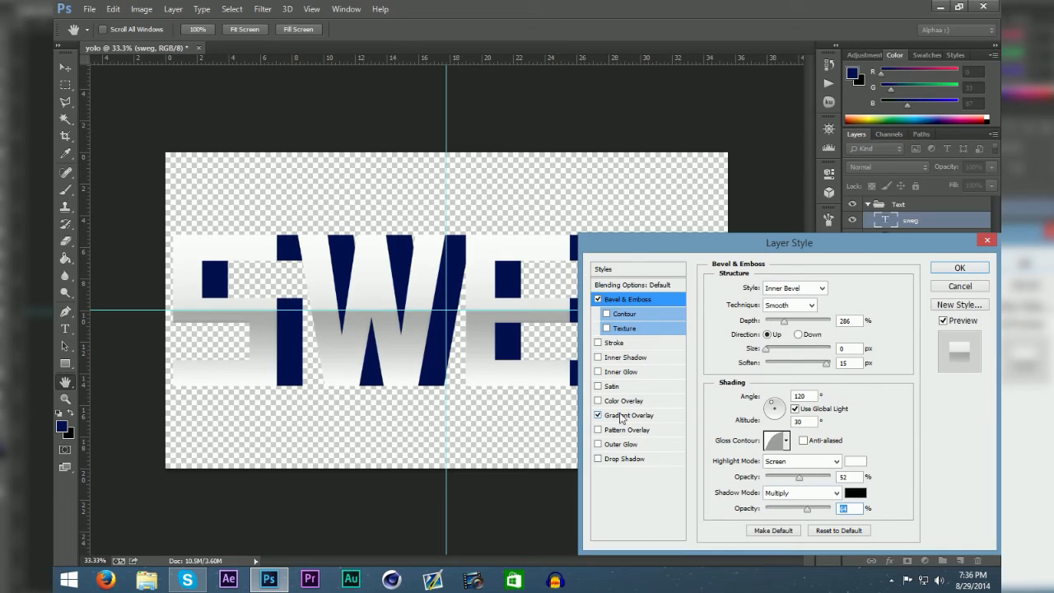
Set the gradient overlay's opacity to 70%
{"action": "left_click", "coordinate": [646, 417]}
{"action": "left_click_drag", "start_coordinate": [830, 303], "coordinate": [816, 308]}
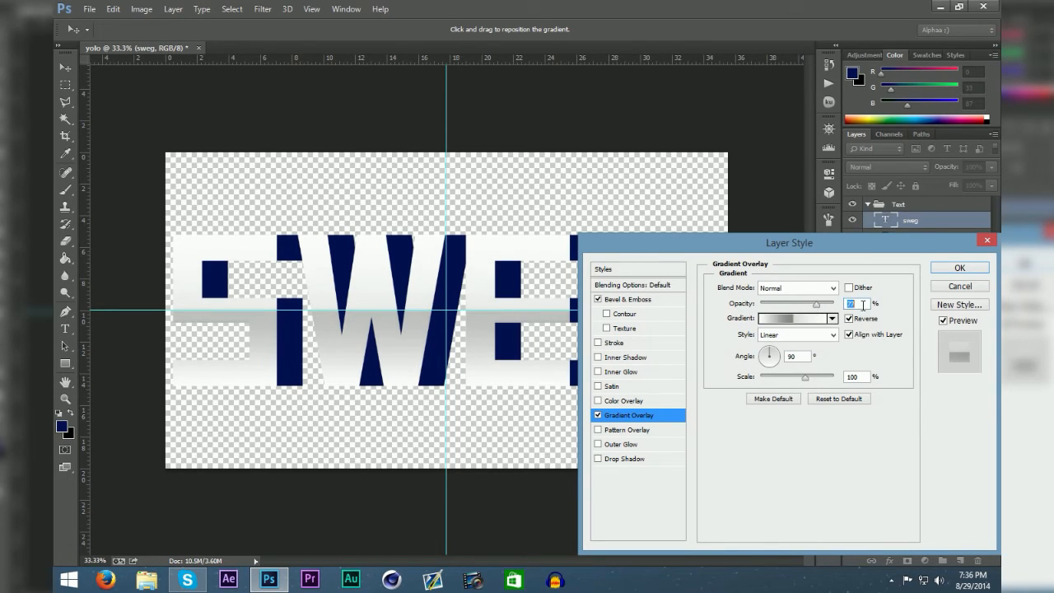
{"action": "type", "text": "70"}
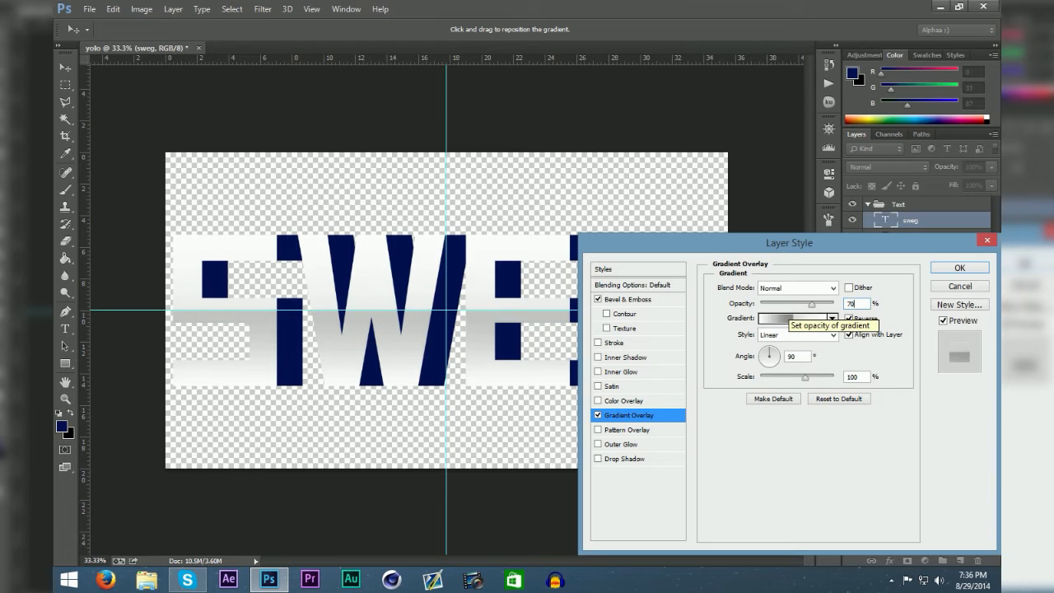
Set the bevel's highlight opacity to 81%, its soften value to 10 px and its size to 2 px
{"action": "left_click", "coordinate": [625, 300]}
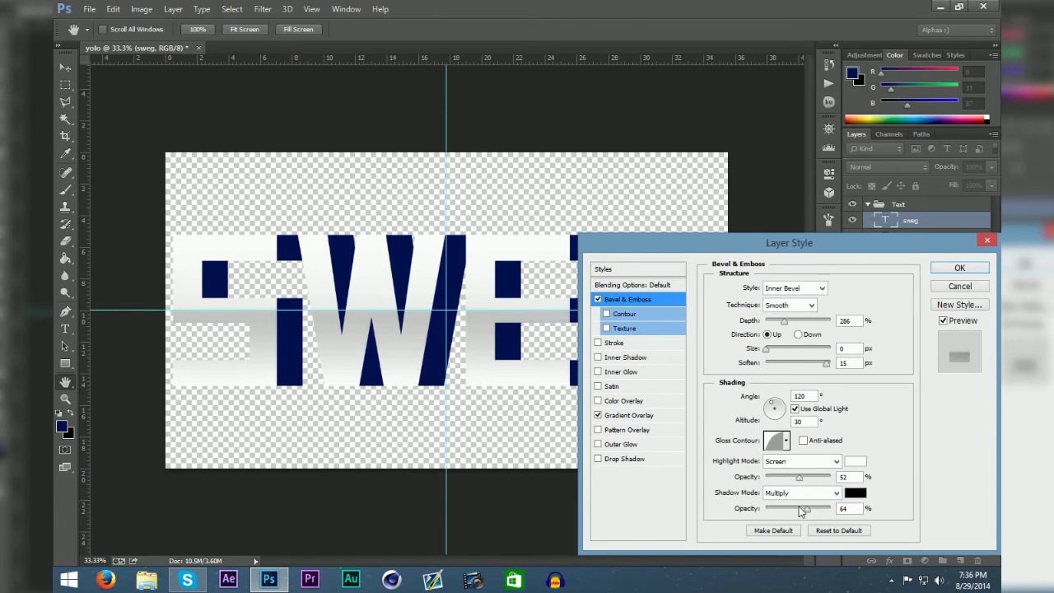
{"action": "left_click", "coordinate": [813, 479]}
{"action": "left_click_drag", "start_coordinate": [813, 480], "coordinate": [818, 480]}
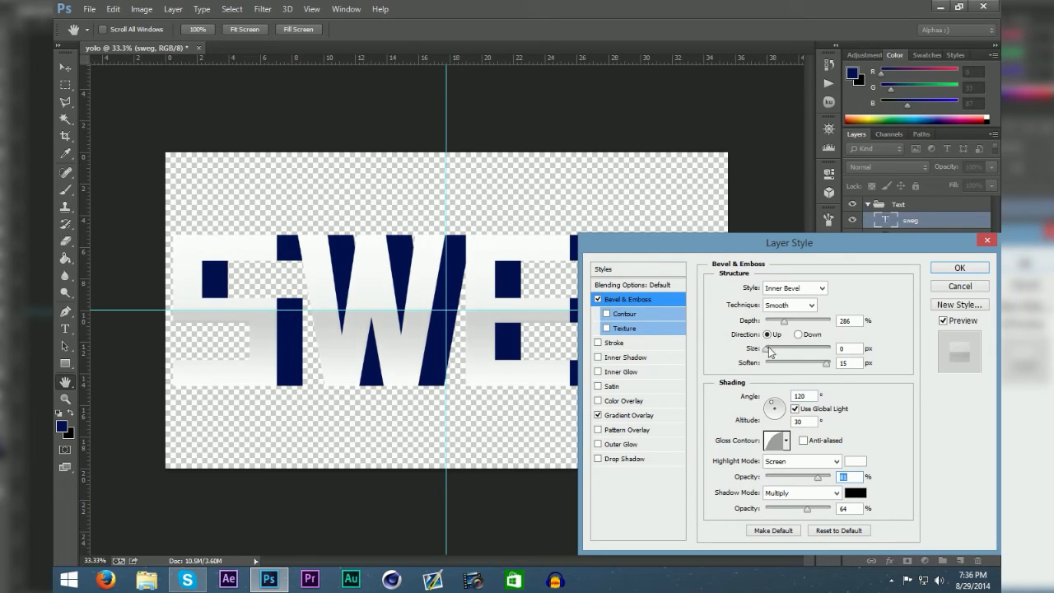
{"action": "left_click_drag", "start_coordinate": [825, 367], "coordinate": [772, 356]}
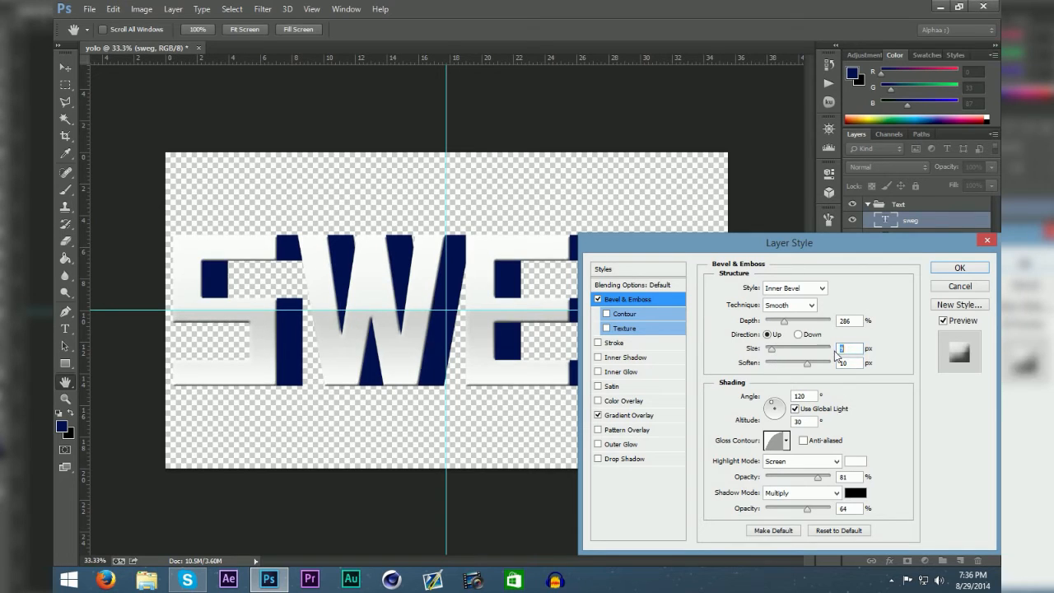
{"action": "type", "text": "2"}
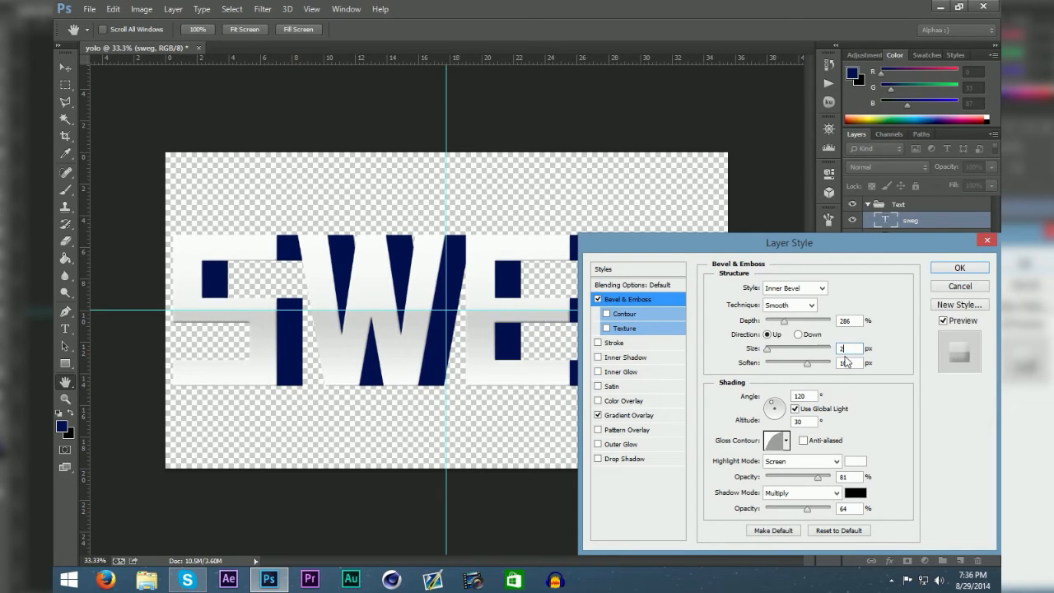
Set the bevel's size to 5 px, try depths of 1% and 20% before settling on a low depth, and apply the layer style
{"action": "left_click_drag", "start_coordinate": [791, 327], "coordinate": [773, 356]}
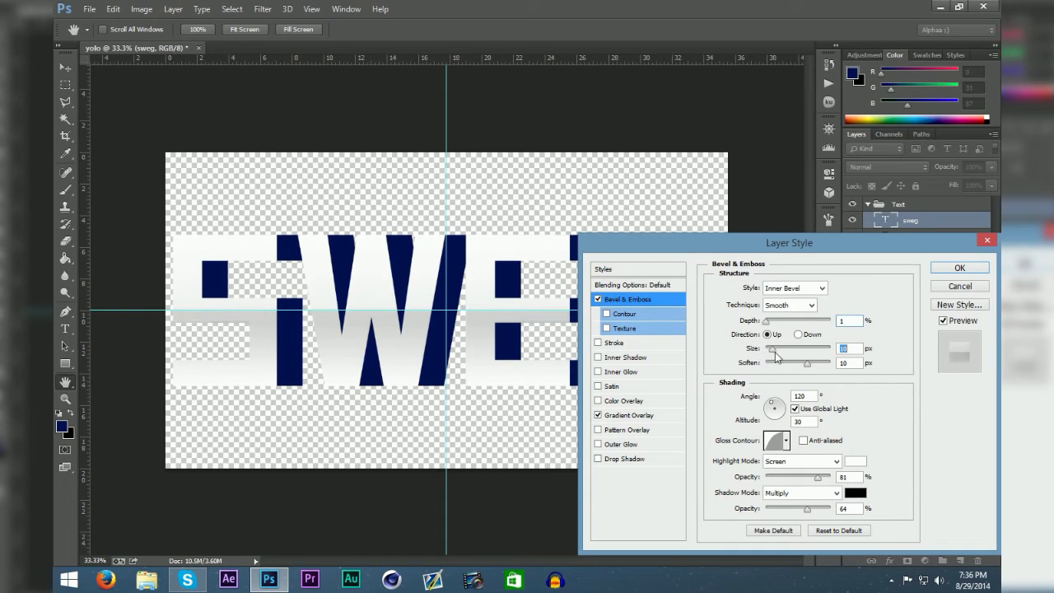
{"action": "type", "text": "5"}
{"action": "left_click", "coordinate": [842, 321]}
{"action": "left_click_drag", "start_coordinate": [851, 321], "coordinate": [838, 312]}
{"action": "mouse_move", "coordinate": [766, 322]}
{"action": "left_mouse_down"}
{"action": "mouse_move", "coordinate": [780, 325]}
{"action": "mouse_move", "coordinate": [770, 326]}
{"action": "left_mouse_up"}
{"action": "type", "text": "20"}
{"action": "key", "text": "BackSpace"}
{"action": "type", "text": "2"}
{"action": "left_click", "coordinate": [958, 269]}
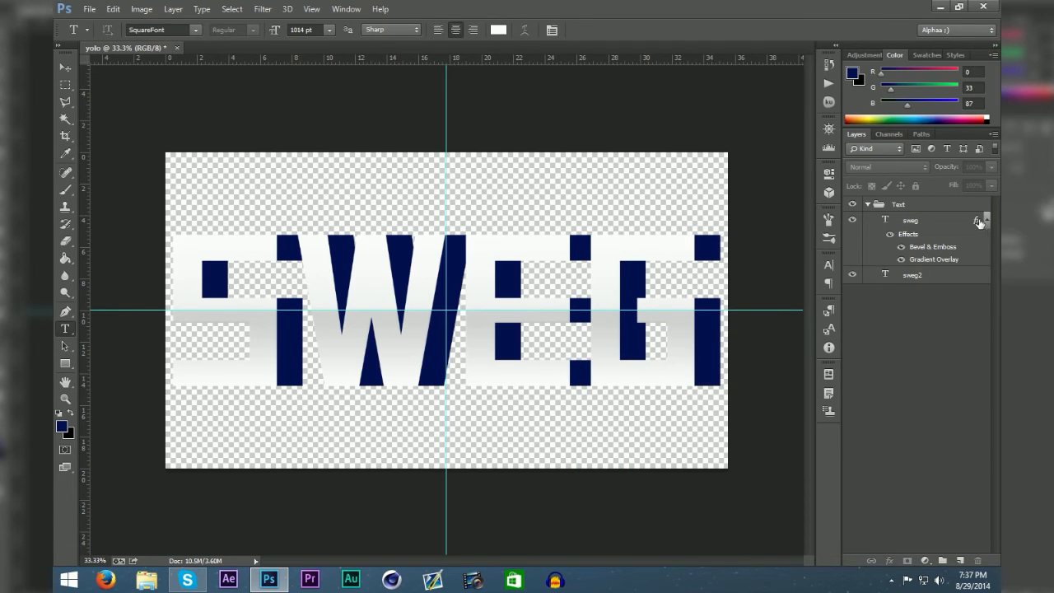
Save the front sweg layer's effects as a new reusable style named "Sex", toggling the layer blending options setting, and accept the layer style
{"action": "left_click", "coordinate": [977, 221]}
{"action": "double_click", "coordinate": [978, 222]}
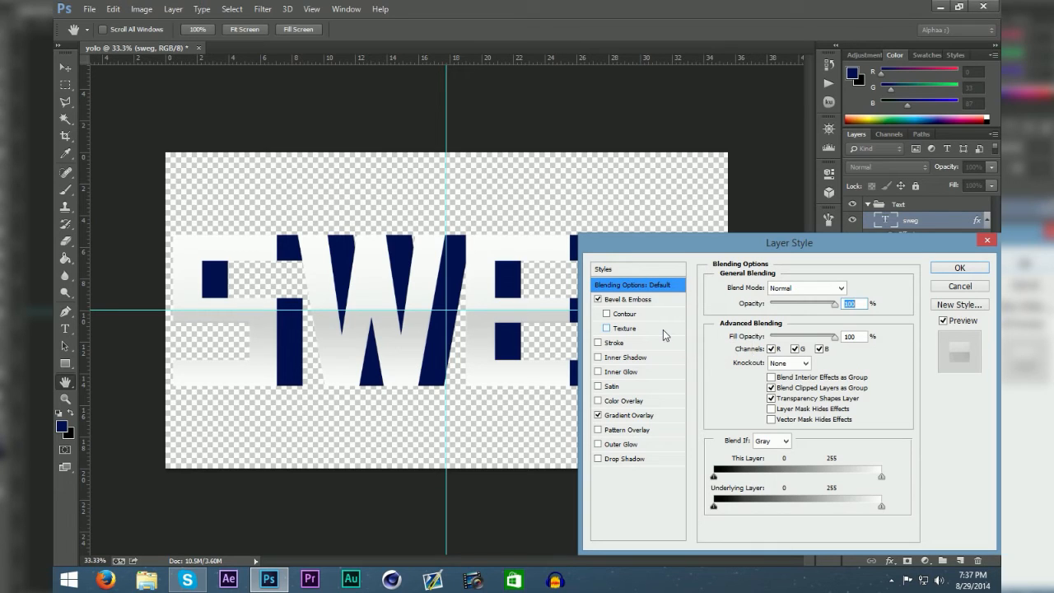
{"action": "left_click", "coordinate": [959, 305]}
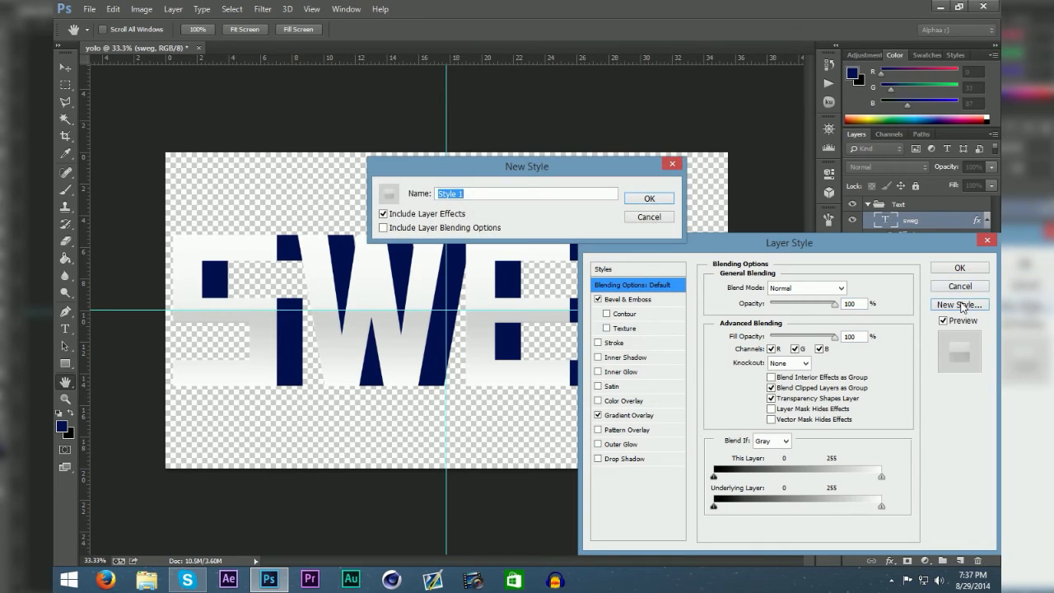
{"action": "type", "text": "SEc"}
{"action": "key", "text": "BackSpace"}
{"action": "key", "text": "BackSpace"}
{"action": "type", "text": "x"}
{"action": "left_click", "coordinate": [442, 193]}
{"action": "type", "text": "e"}
{"action": "left_click", "coordinate": [434, 228]}
{"action": "left_click", "coordinate": [650, 199]}
{"action": "left_click", "coordinate": [959, 268]}
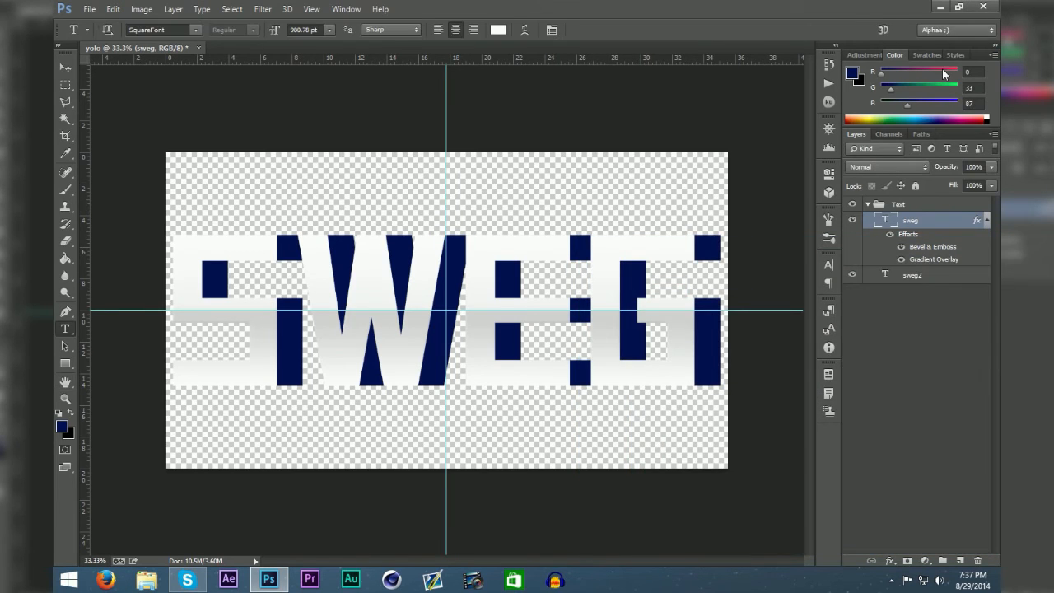
Look through the saved layer styles for the custom text styles
{"action": "left_click", "coordinate": [962, 56]}
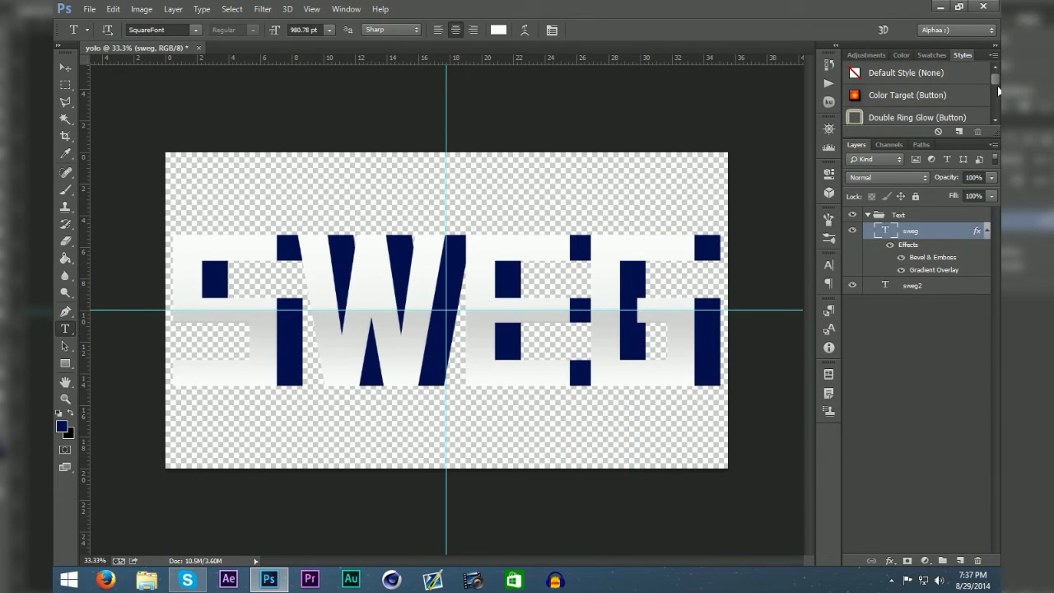
{"action": "left_click_drag", "start_coordinate": [995, 80], "coordinate": [997, 182]}
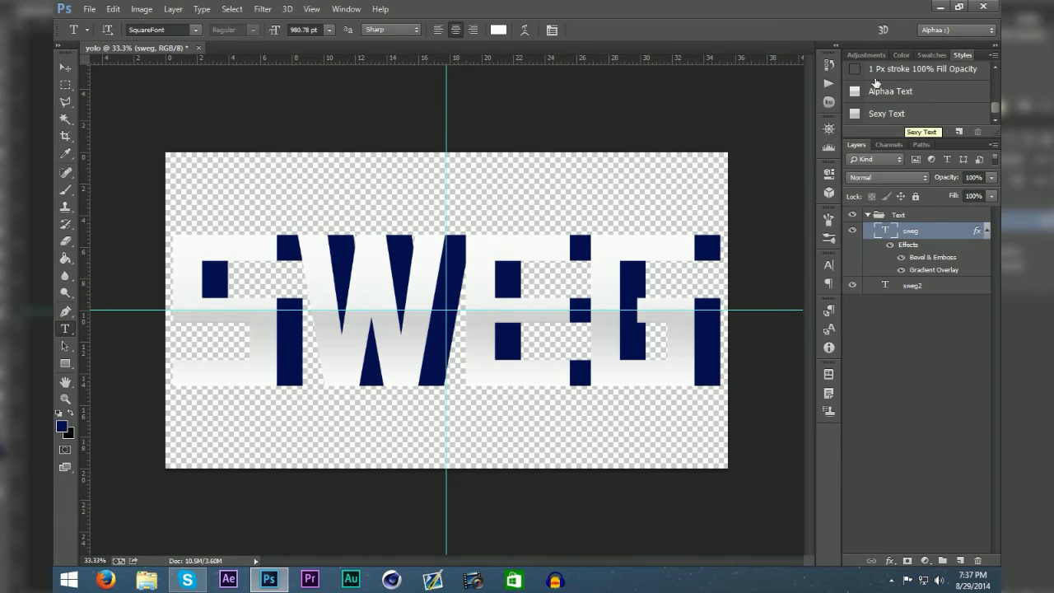
{"action": "left_click", "coordinate": [860, 55]}
Add a drop shadow to the Text group with a spread of 10% and a size of 15 px
{"action": "left_click", "coordinate": [979, 287]}
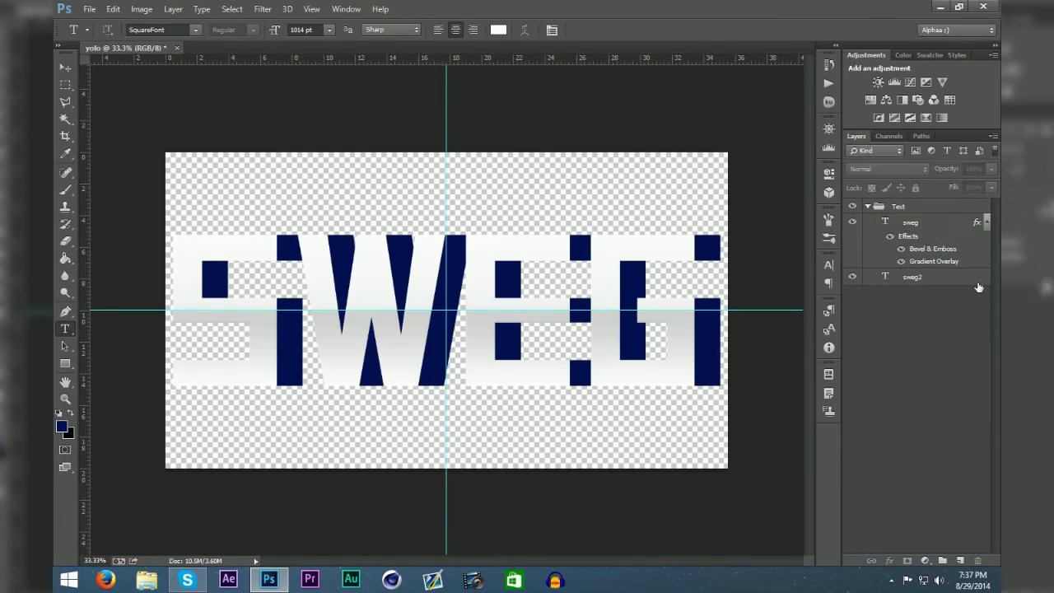
{"action": "left_click", "coordinate": [986, 222]}
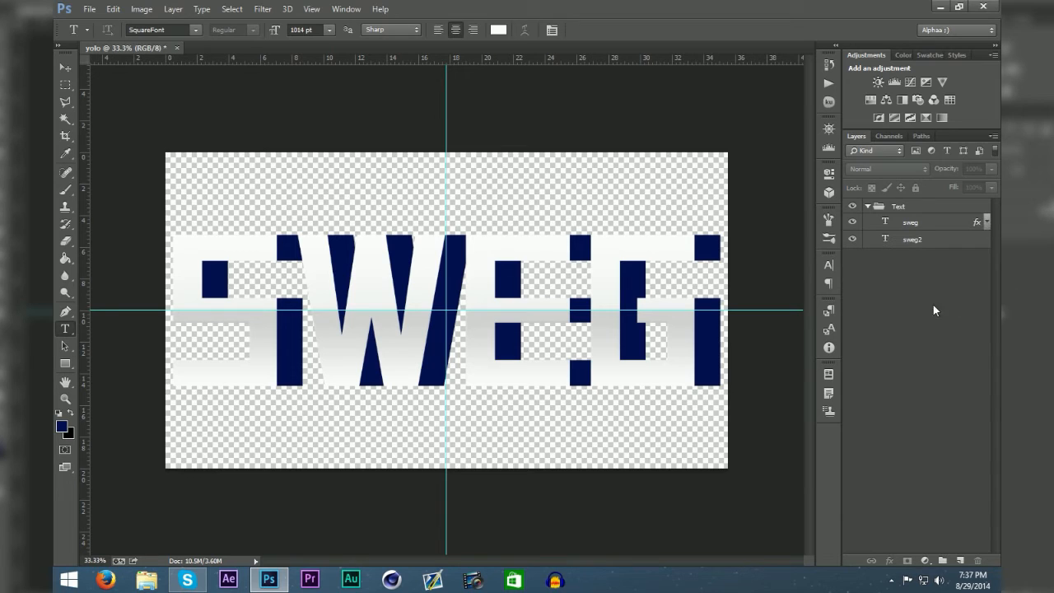
{"action": "left_click", "coordinate": [936, 209]}
{"action": "key", "text": "h"}
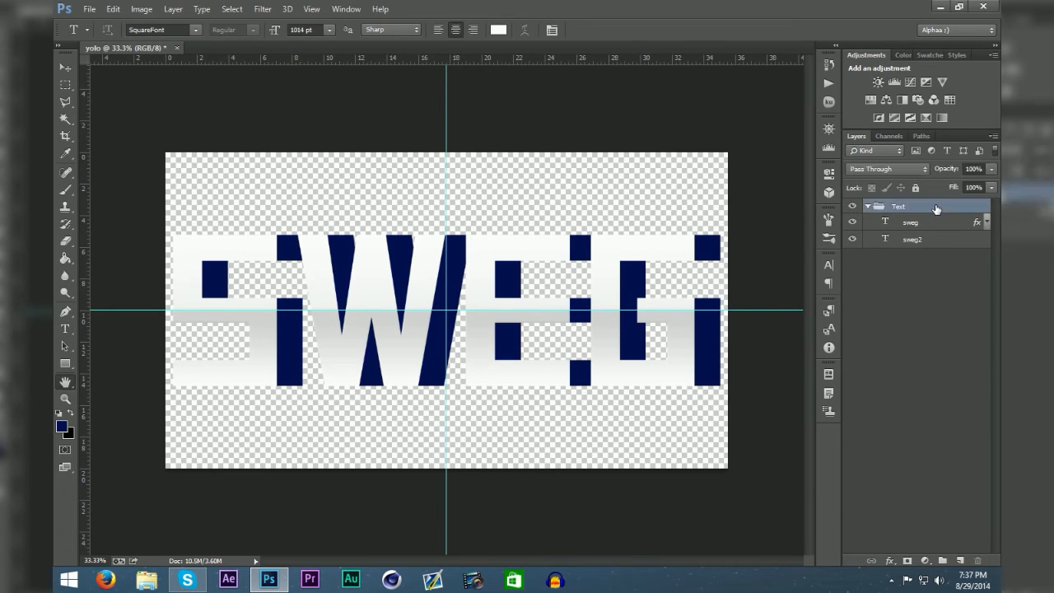
{"action": "double_click", "coordinate": [936, 209]}
{"action": "left_click", "coordinate": [605, 459]}
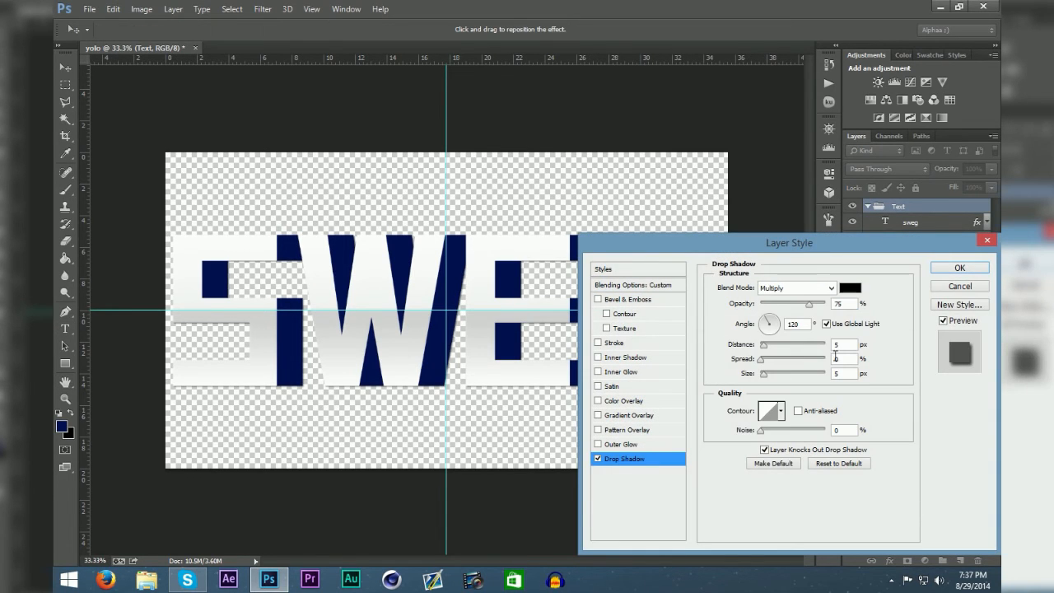
{"action": "left_click_drag", "start_coordinate": [843, 361], "coordinate": [723, 357]}
{"action": "type", "text": "10"}
{"action": "key", "text": "Tab"}
{"action": "type", "text": "15"}
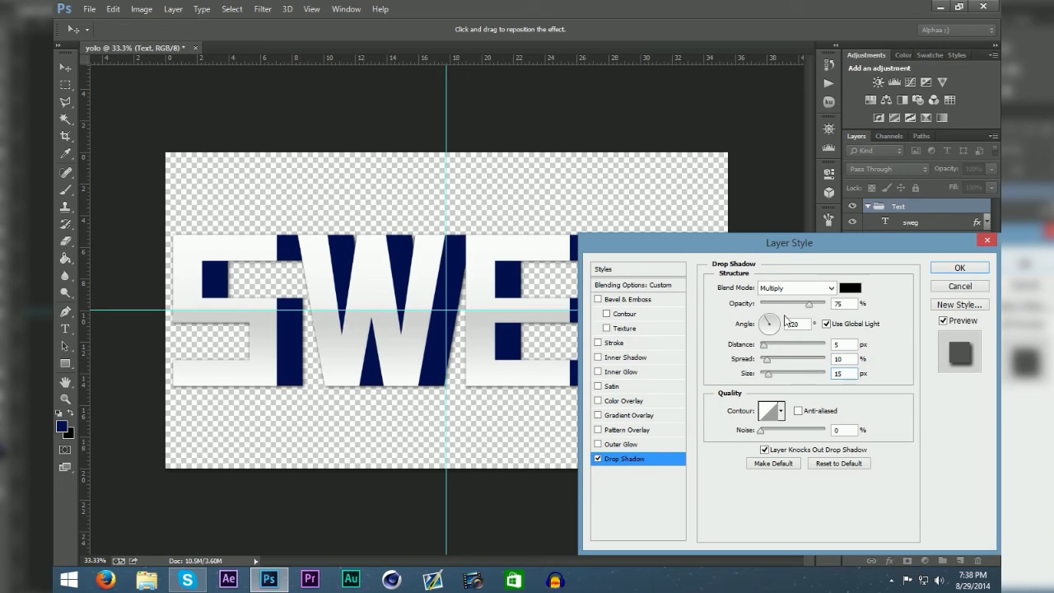
Try shadow opacities of 75% and 65%, set the drop shadow's opacity to 35% and apply the layer style
{"action": "left_click_drag", "start_coordinate": [809, 303], "coordinate": [791, 303]}
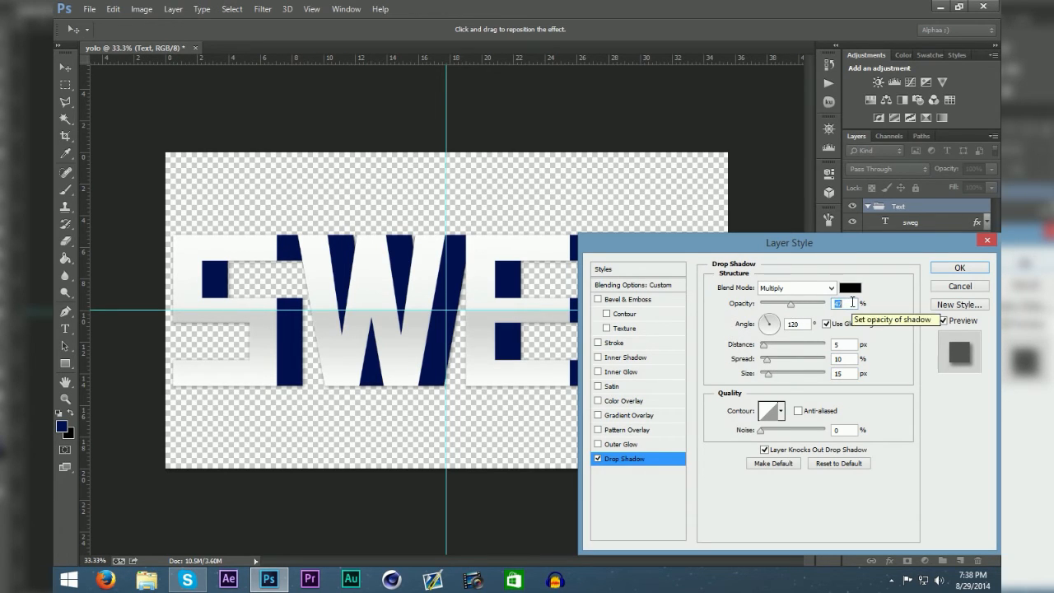
{"action": "type", "text": "75"}
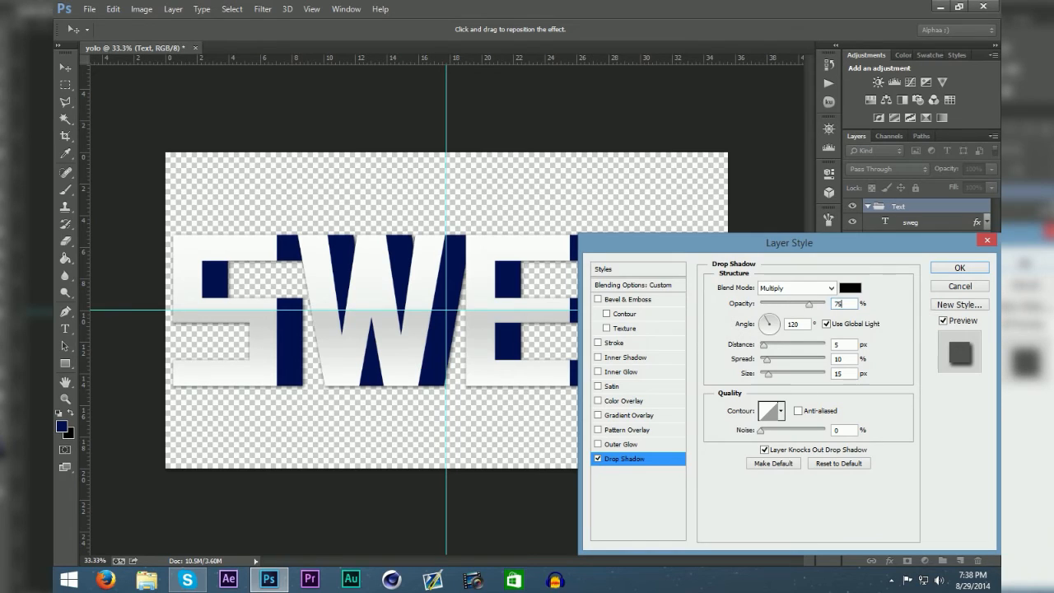
{"action": "double_click", "coordinate": [848, 303]}
{"action": "type", "text": "65"}
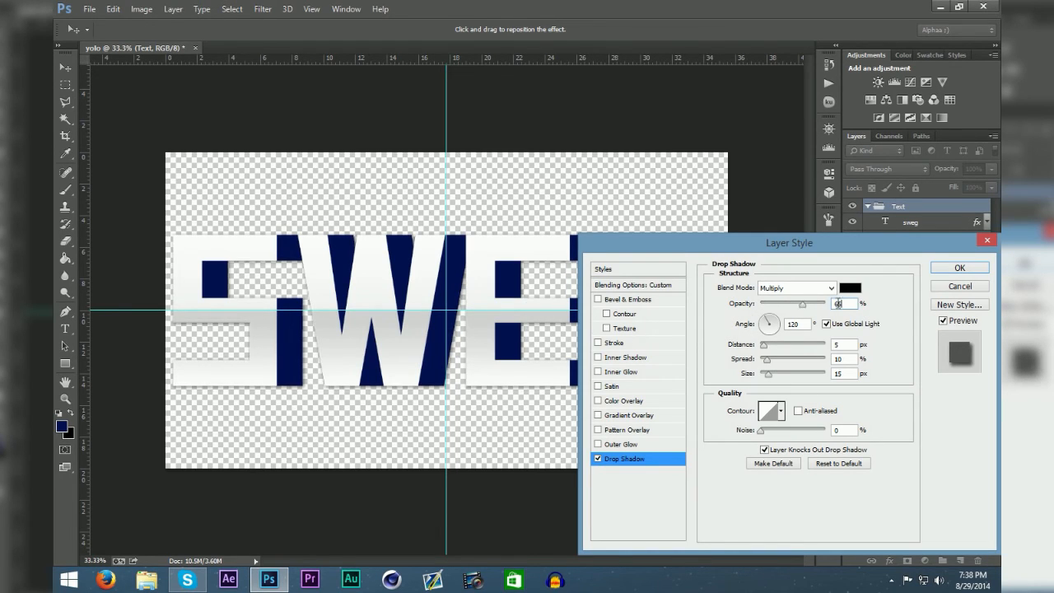
{"action": "left_click_drag", "start_coordinate": [794, 308], "coordinate": [785, 308]}
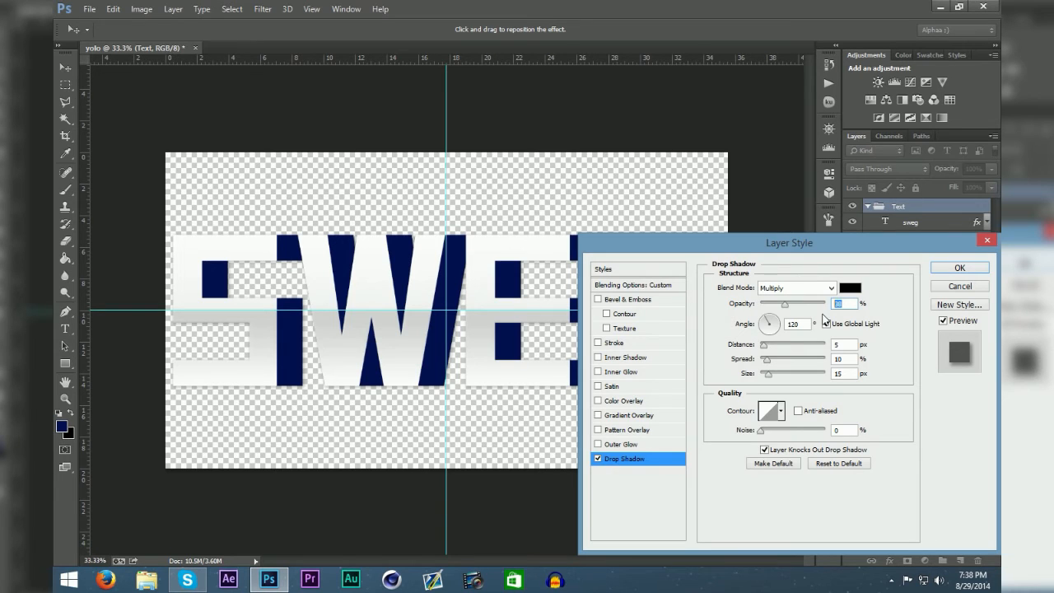
{"action": "type", "text": "35"}
{"action": "left_click", "coordinate": [959, 267]}
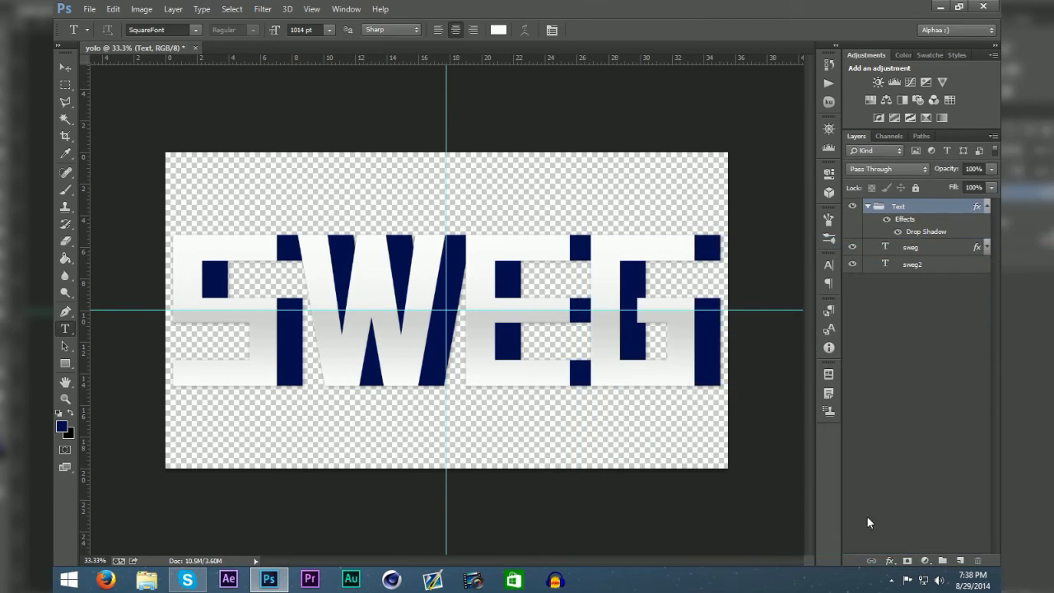
Collapse the Text group and its effects list, and add a new empty layer beneath the group
{"action": "left_click", "coordinate": [986, 206]}
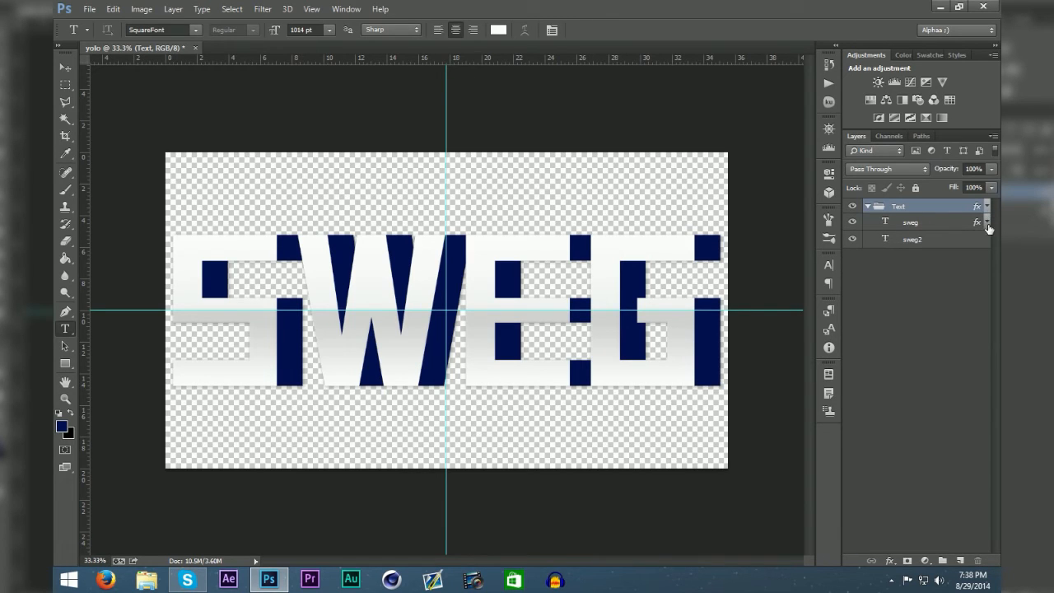
{"action": "left_click", "coordinate": [962, 312]}
{"action": "left_click", "coordinate": [896, 240]}
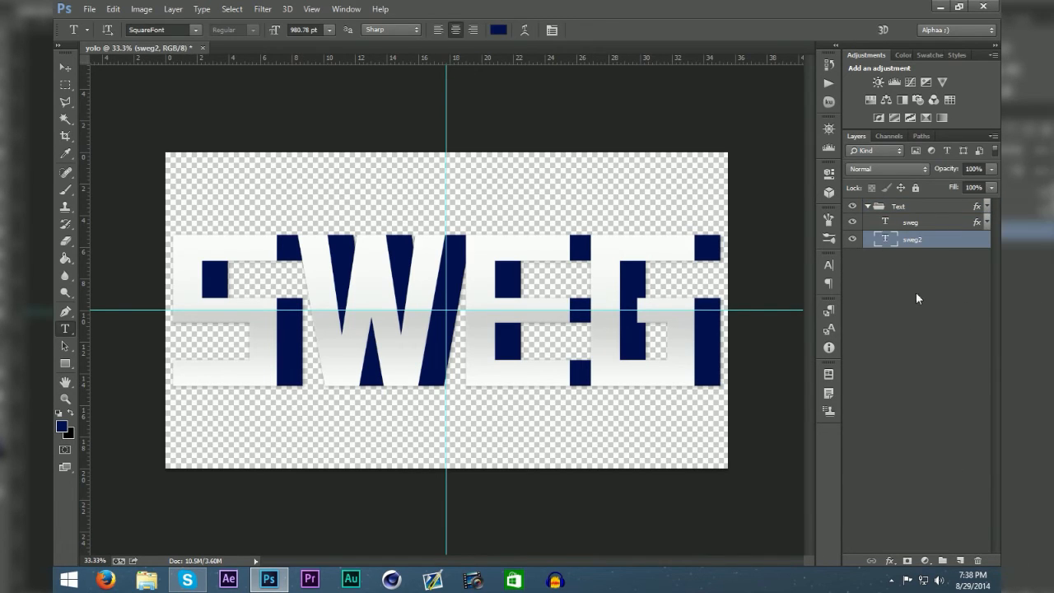
{"action": "left_click", "coordinate": [866, 207]}
{"action": "left_click", "coordinate": [960, 560]}
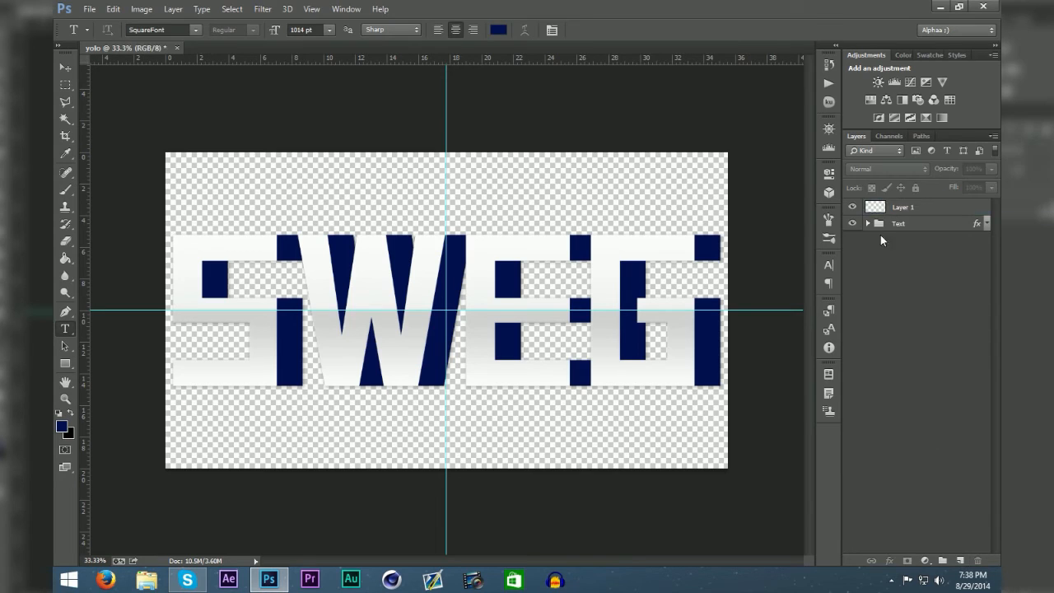
Select the whole canvas and fill Layer 1 with the light purple colour cd8dd3 as a background
{"action": "key", "text": "m"}
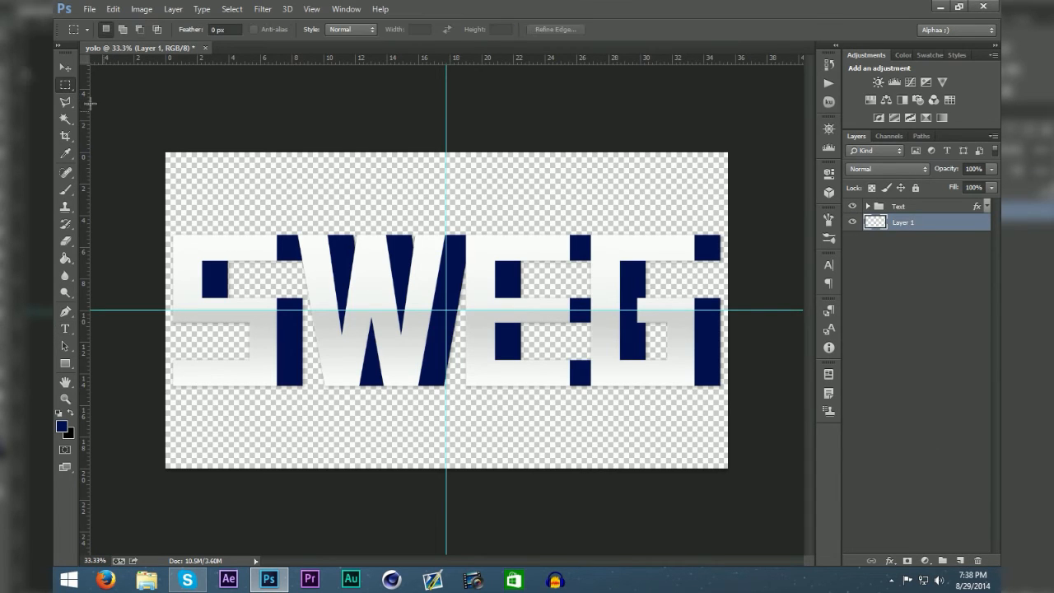
{"action": "left_click_drag", "start_coordinate": [157, 114], "coordinate": [933, 589]}
{"action": "key", "text": "g"}
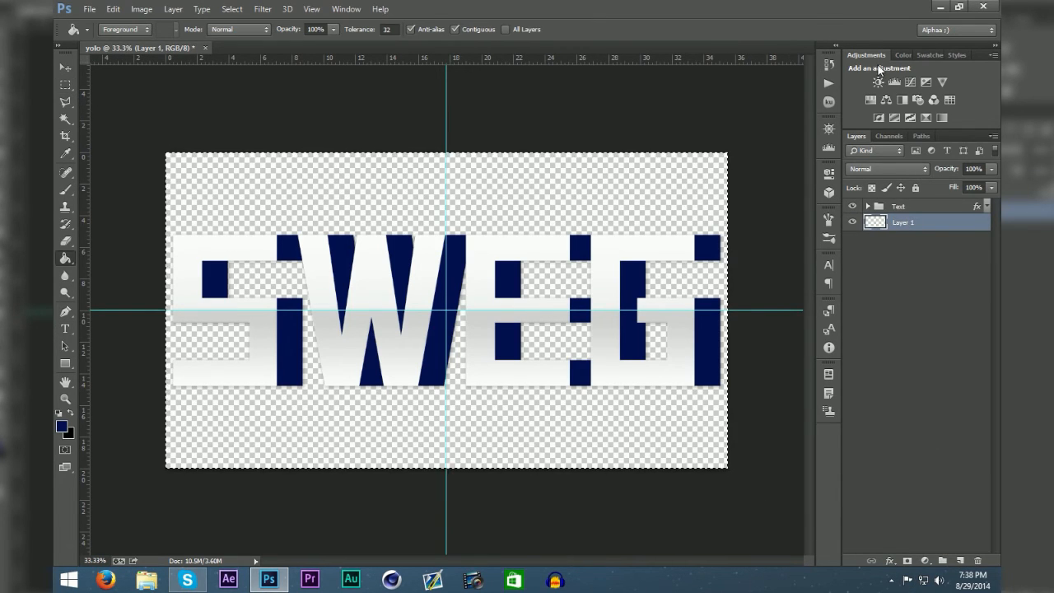
{"action": "left_click", "coordinate": [896, 55]}
{"action": "left_click", "coordinate": [852, 74]}
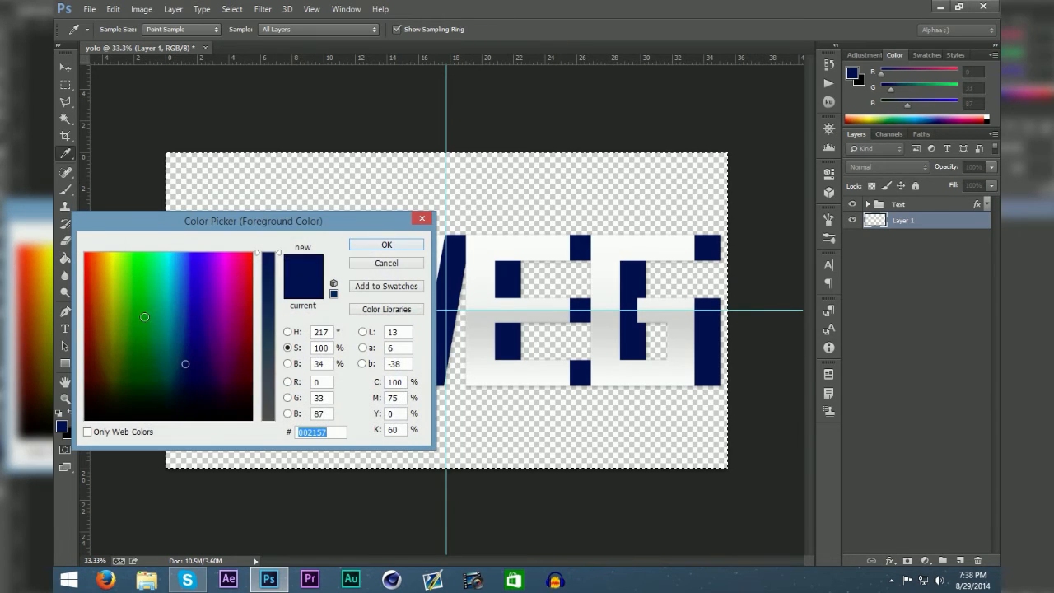
{"action": "left_click", "coordinate": [200, 284]}
{"action": "mouse_move", "coordinate": [201, 284]}
{"action": "left_mouse_down"}
{"action": "mouse_move", "coordinate": [222, 281]}
{"action": "mouse_move", "coordinate": [276, 321]}
{"action": "mouse_move", "coordinate": [275, 365]}
{"action": "left_mouse_up"}
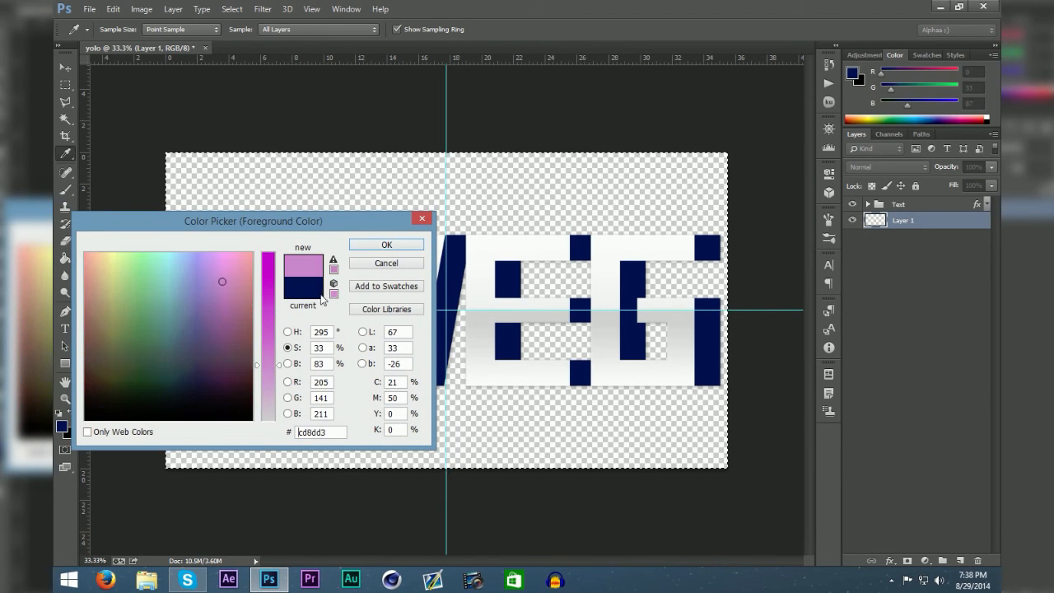
{"action": "left_click", "coordinate": [387, 244]}
{"action": "left_click", "coordinate": [342, 211]}
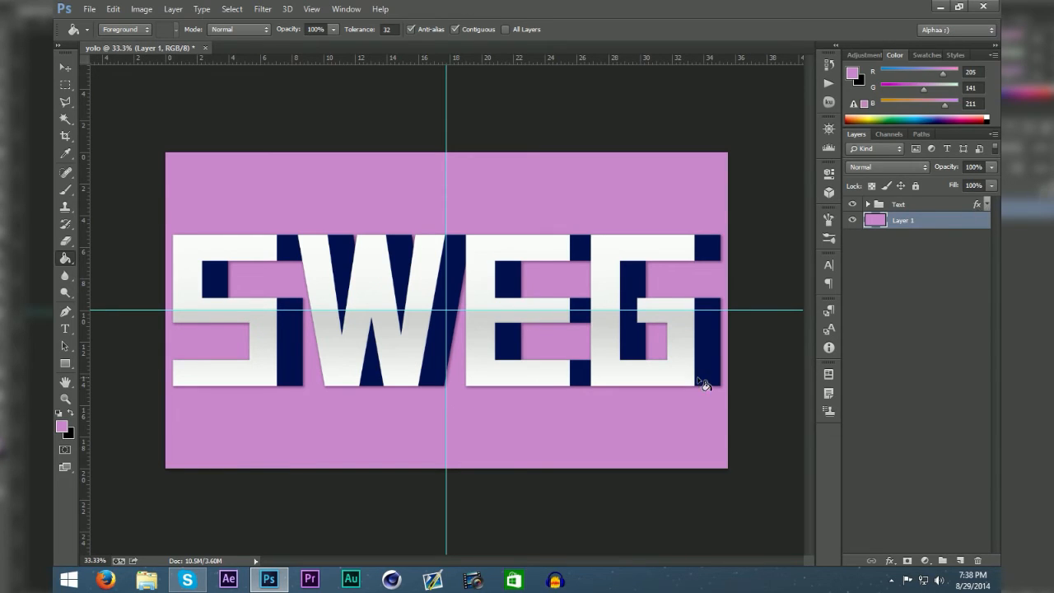
Crop the canvas above and below the SWEG title to a narrow banner around the text
{"action": "left_click", "coordinate": [956, 301]}
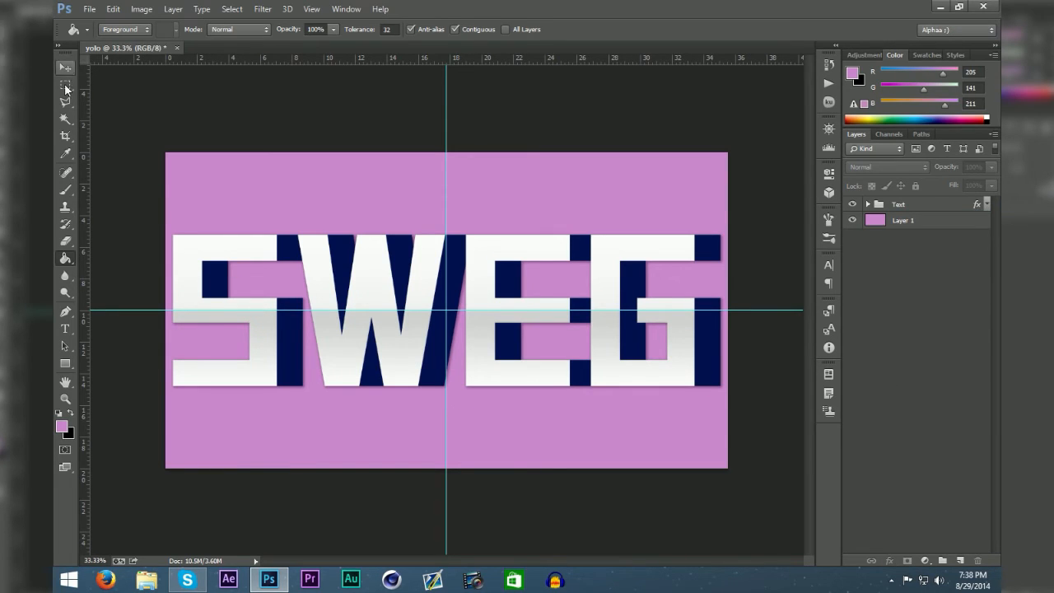
{"action": "left_click", "coordinate": [65, 137]}
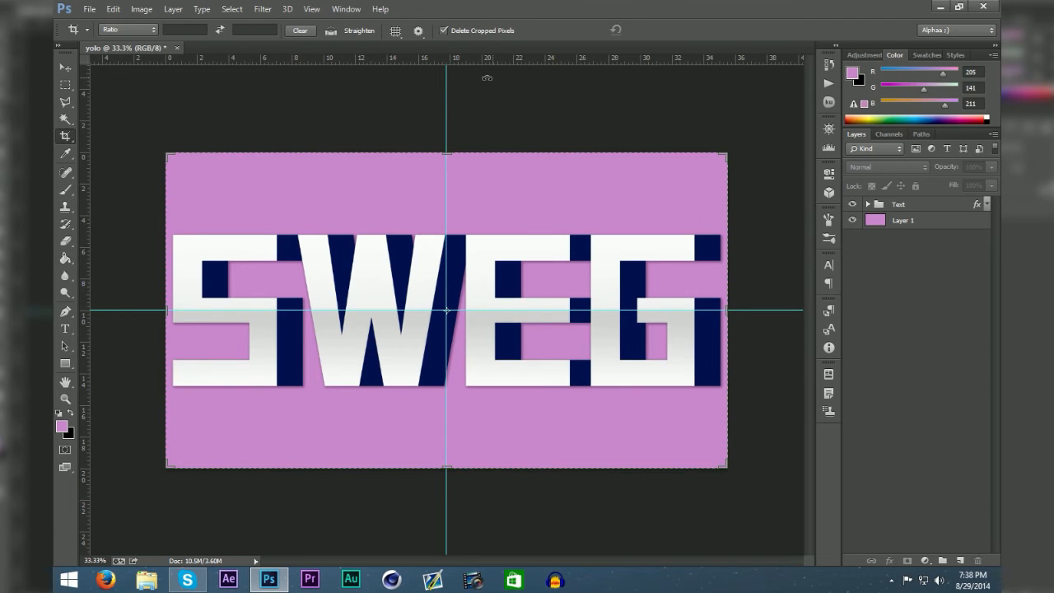
{"action": "left_click_drag", "start_coordinate": [446, 153], "coordinate": [447, 187]}
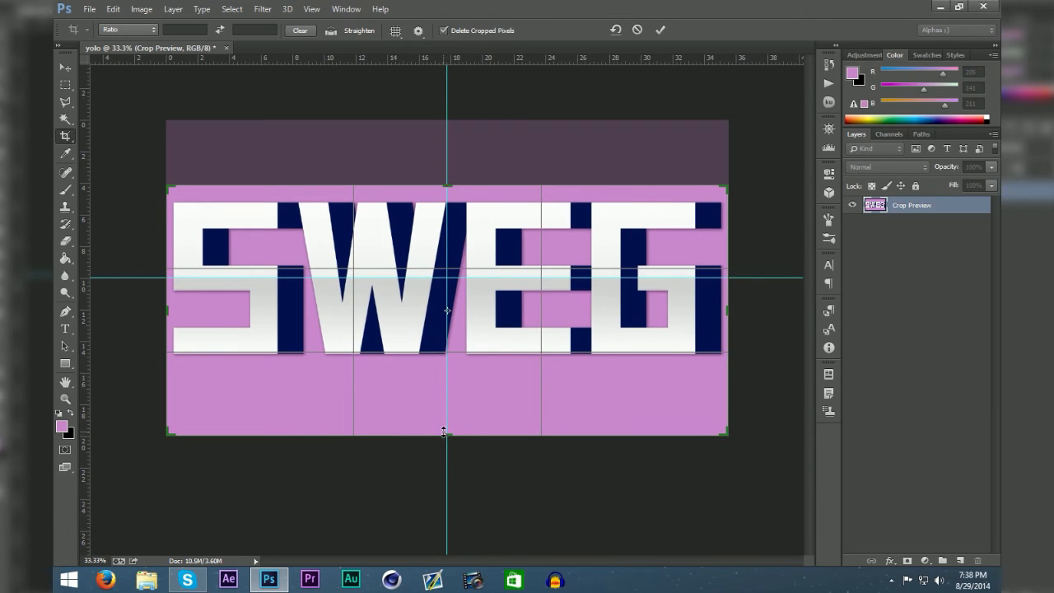
{"action": "left_click_drag", "start_coordinate": [445, 434], "coordinate": [458, 398]}
{"action": "left_click", "coordinate": [660, 30]}
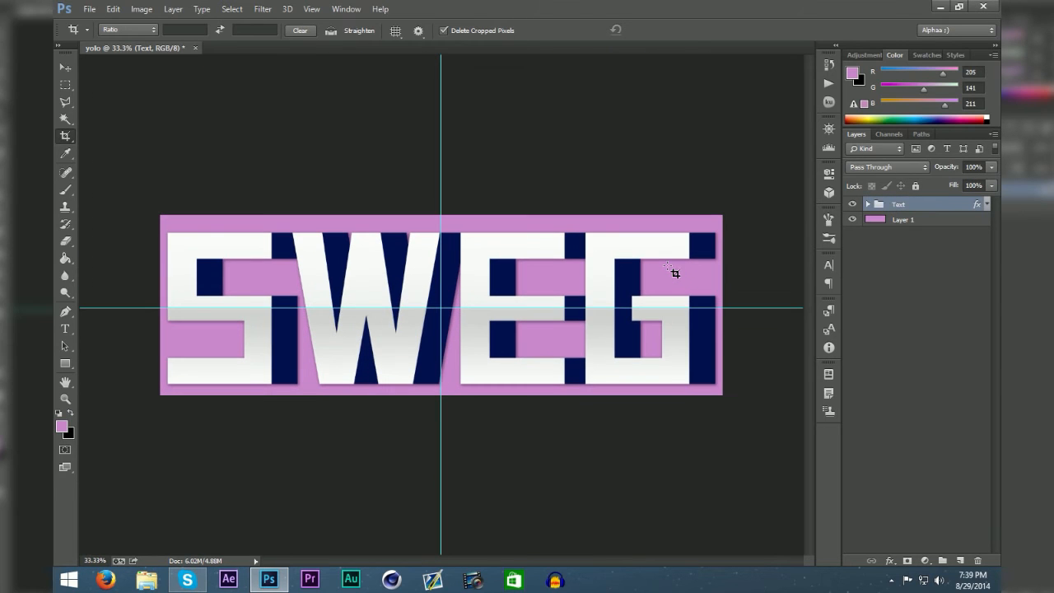
Try to reposition the Text group on the cropped canvas with a free transform
{"action": "key", "text": "ctrl+t"}
{"action": "left_click_drag", "start_coordinate": [518, 333], "coordinate": [517, 334]}
{"action": "left_click", "coordinate": [647, 29]}
{"action": "key", "text": "c"}
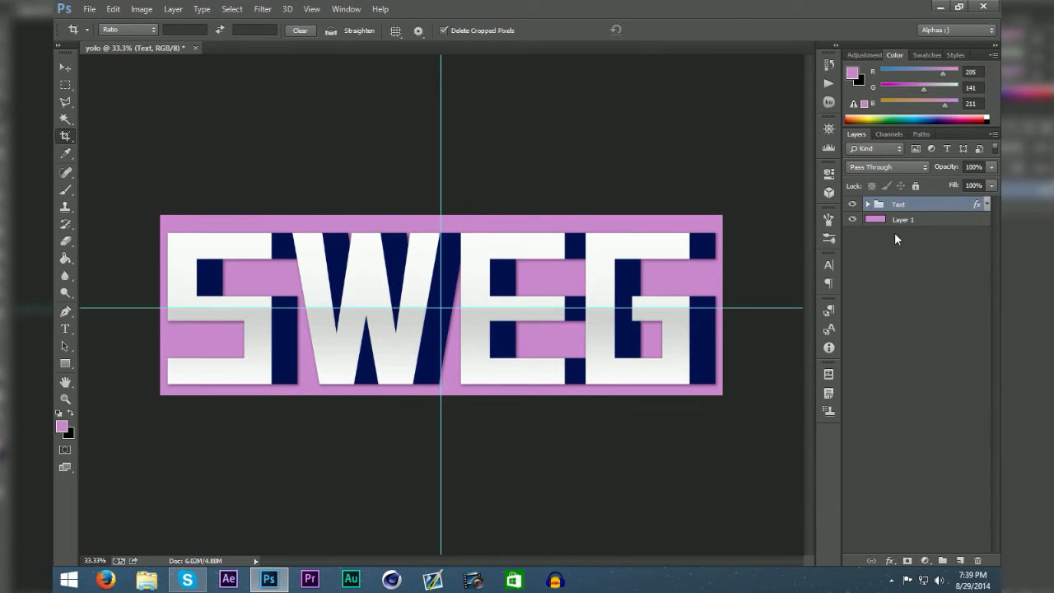
Show the rulers, adjust the centre guides and move the Text group slightly up and to the right
{"action": "left_click", "coordinate": [65, 67]}
{"action": "key", "text": "ctrl+r"}
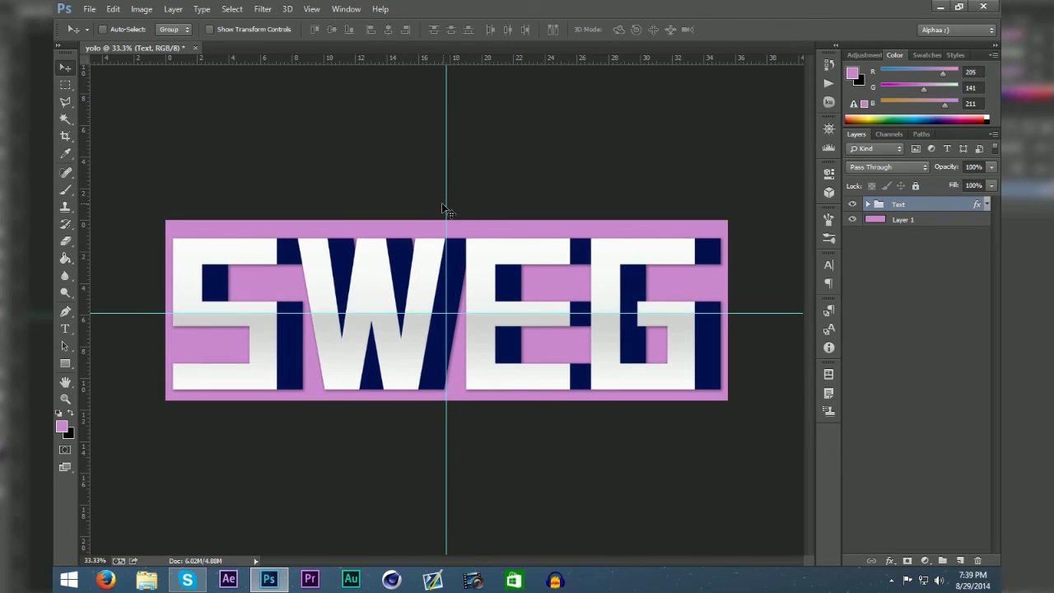
{"action": "left_click_drag", "start_coordinate": [446, 213], "coordinate": [447, 211]}
{"action": "left_click_drag", "start_coordinate": [470, 313], "coordinate": [490, 301]}
{"action": "key", "text": "ctrl+t"}
{"action": "left_click", "coordinate": [646, 30]}
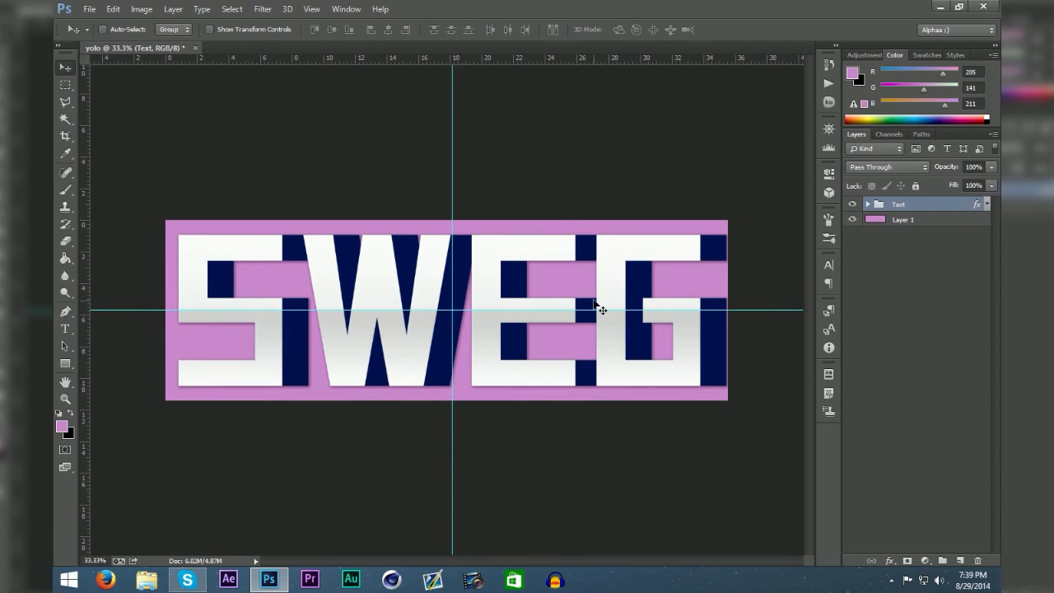
Move the Text group back left with a free transform so it sits horizontally centred on the banner
{"action": "key", "text": "ctrl+t"}
{"action": "left_click_drag", "start_coordinate": [590, 311], "coordinate": [589, 311]}
{"action": "left_click", "coordinate": [648, 30]}
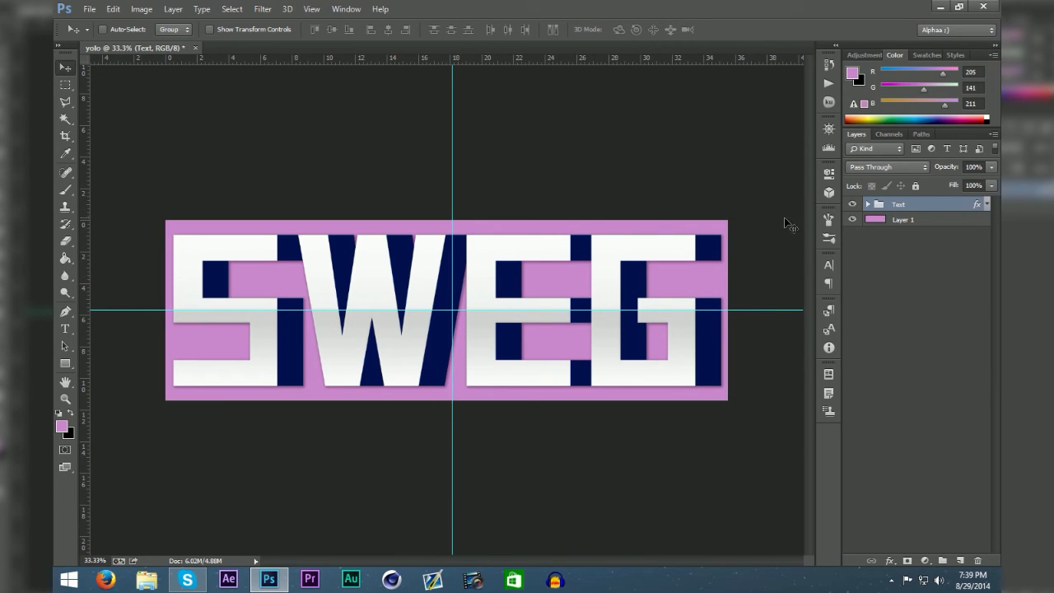
Set the Text group's drop shadow opacity to 20% and apply the layer style
{"action": "double_click", "coordinate": [978, 205]}
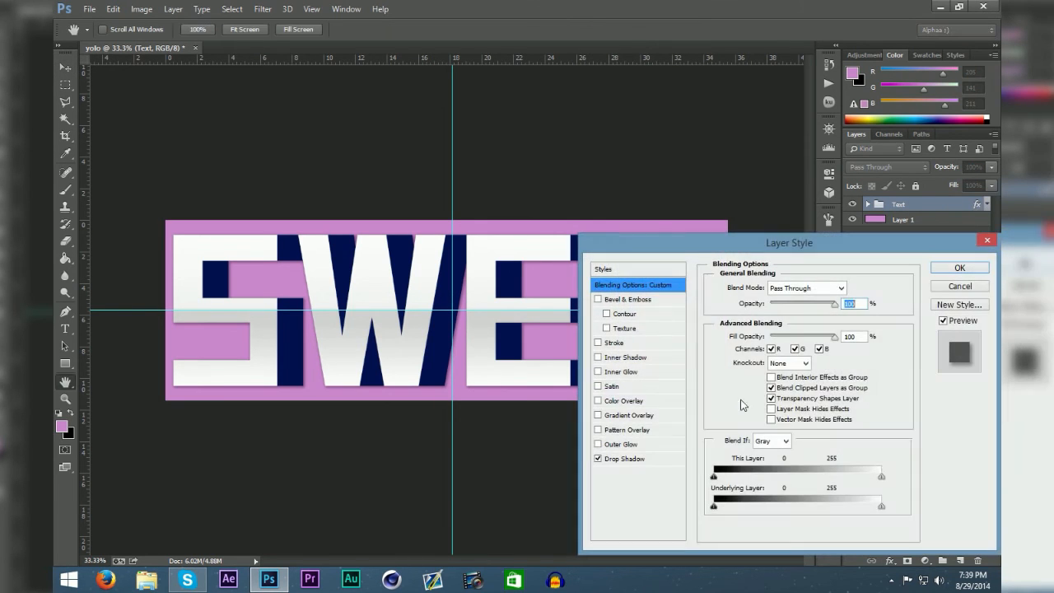
{"action": "left_click", "coordinate": [624, 459]}
{"action": "left_click_drag", "start_coordinate": [803, 304], "coordinate": [774, 304]}
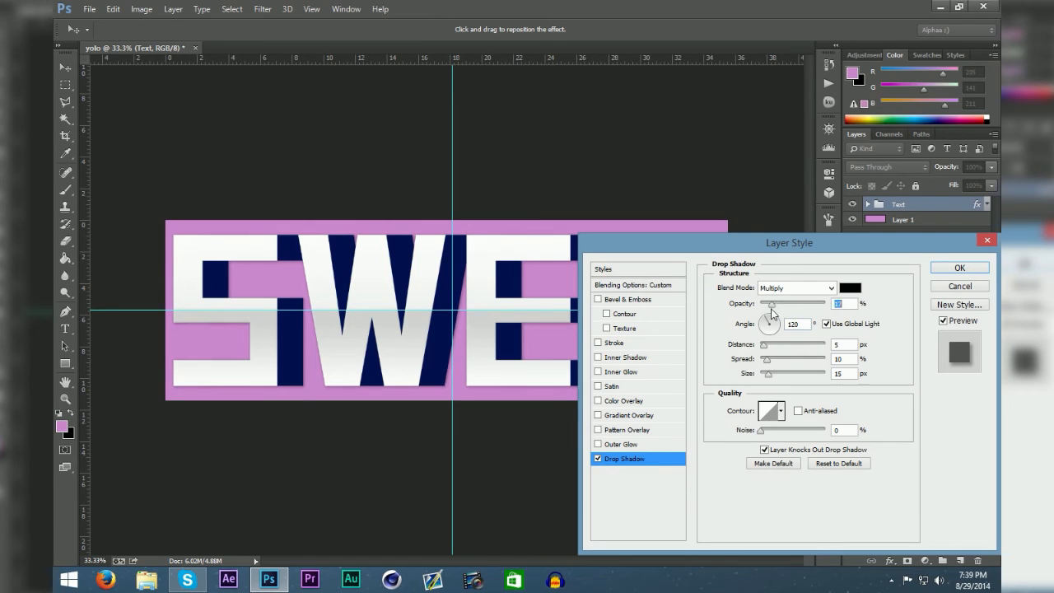
{"action": "left_click_drag", "start_coordinate": [850, 304], "coordinate": [783, 316]}
{"action": "type", "text": "20"}
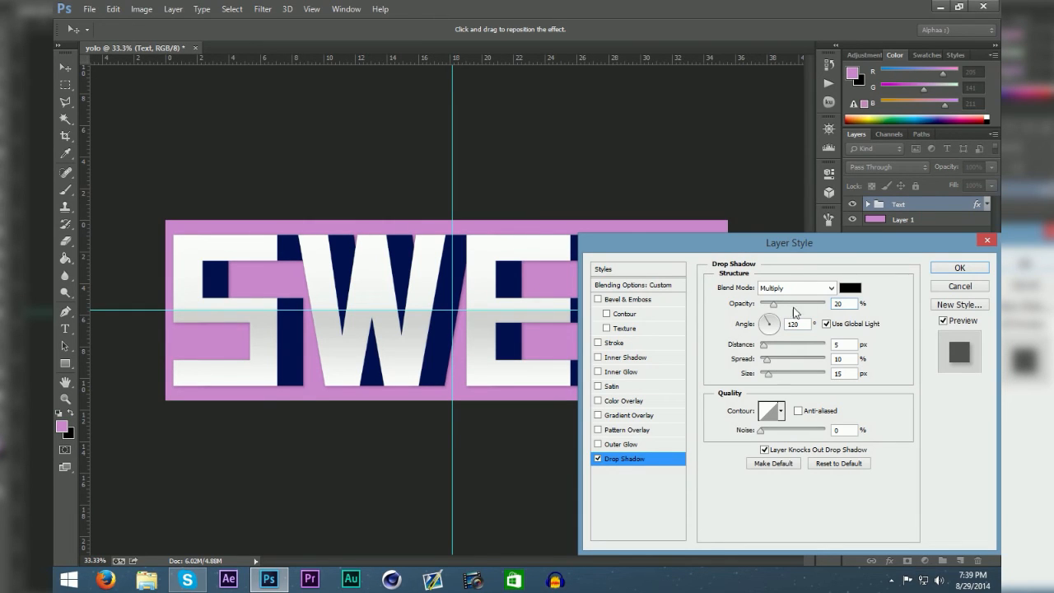
{"action": "left_click", "coordinate": [951, 267]}
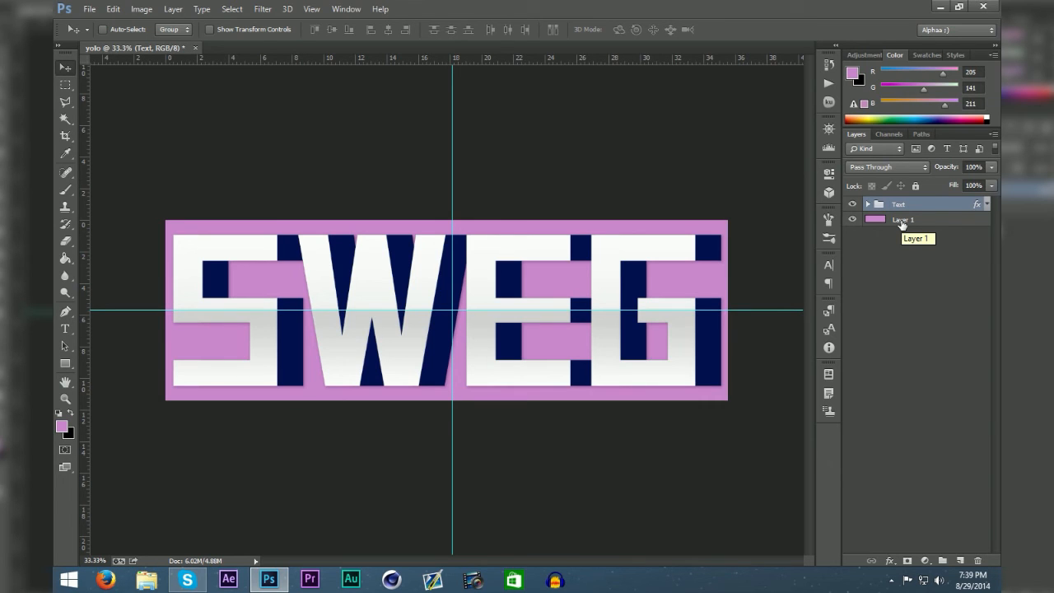
Review the Text group's drop shadow settings, close them without changes, and expand the group
{"action": "double_click", "coordinate": [980, 204]}
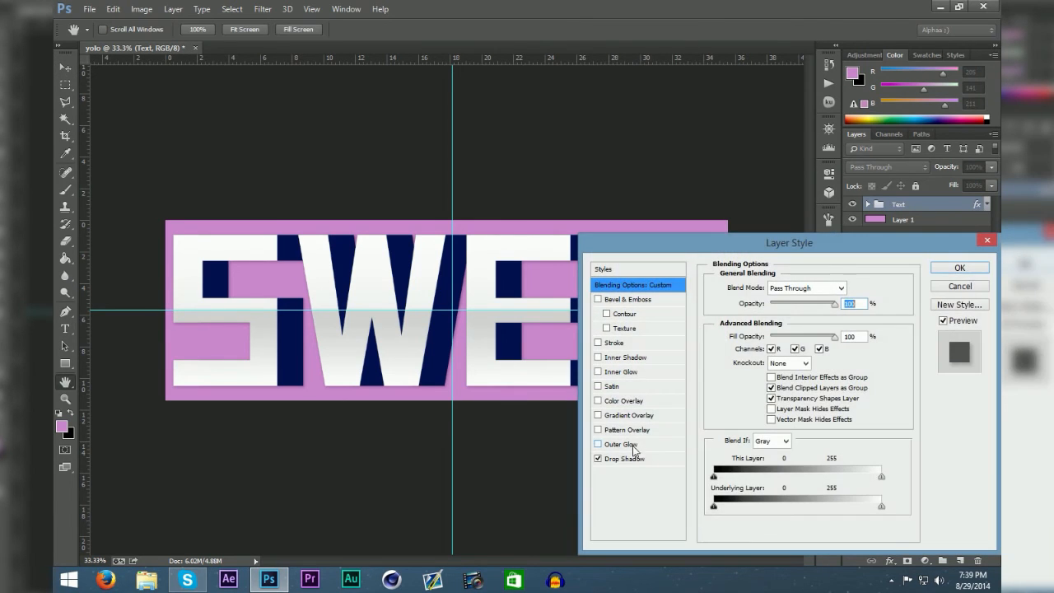
{"action": "left_click", "coordinate": [624, 458]}
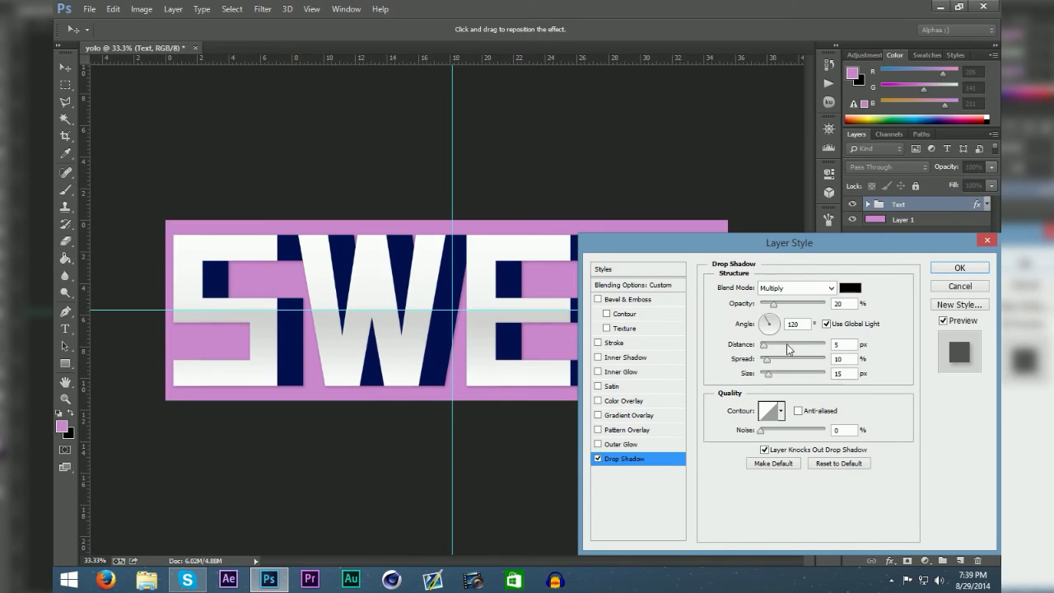
{"action": "left_click", "coordinate": [955, 287]}
{"action": "left_click", "coordinate": [868, 204]}
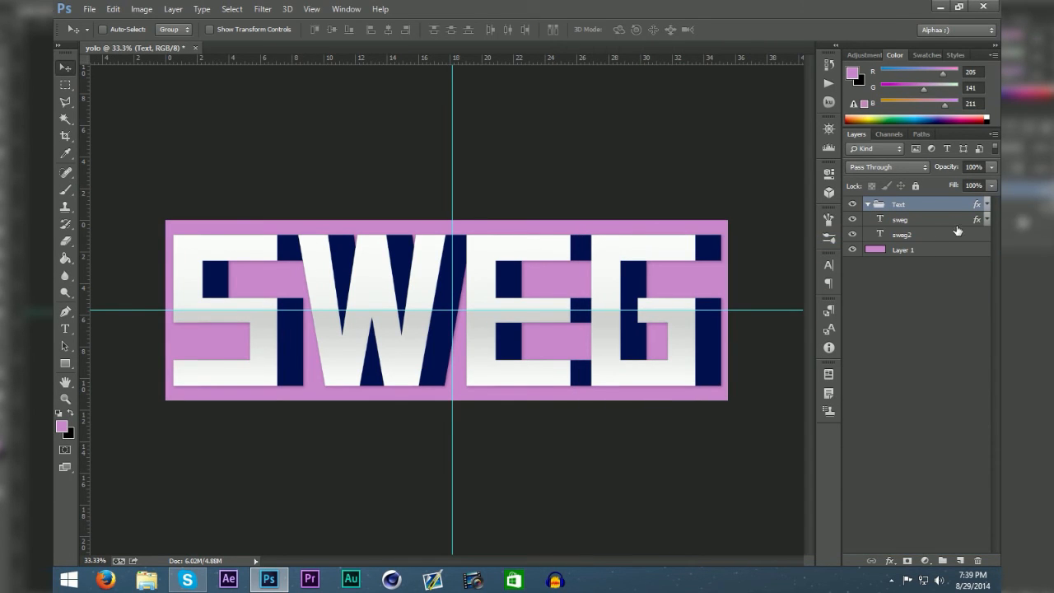
{"action": "left_click", "coordinate": [955, 223]}
{"action": "double_click", "coordinate": [948, 235]}
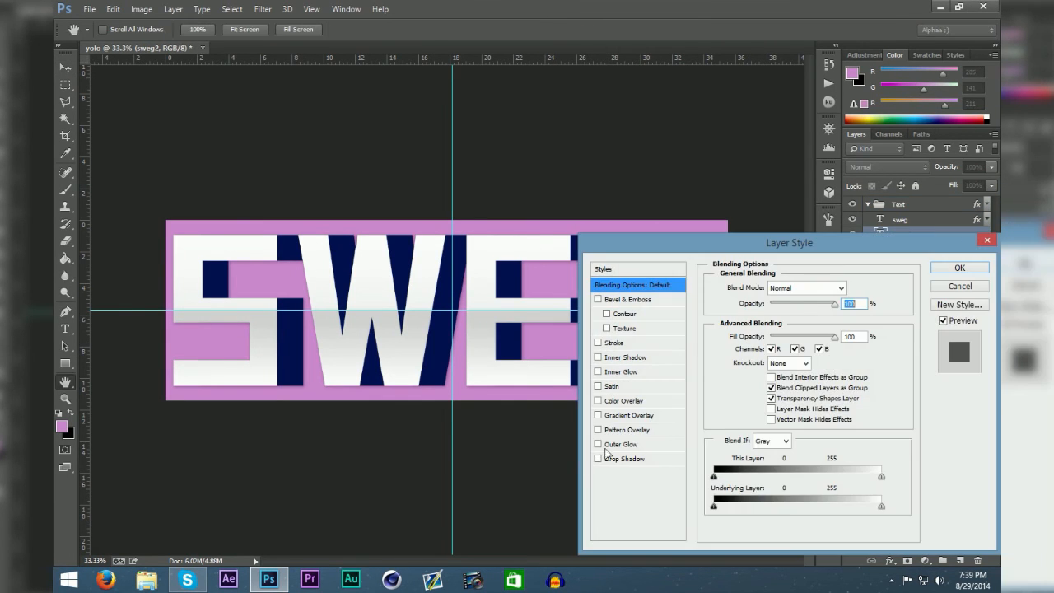
{"action": "left_click", "coordinate": [949, 274]}
Set the gradient overlay opacity of the front sweg text layer to 75% and apply the layer style
{"action": "left_click", "coordinate": [954, 220]}
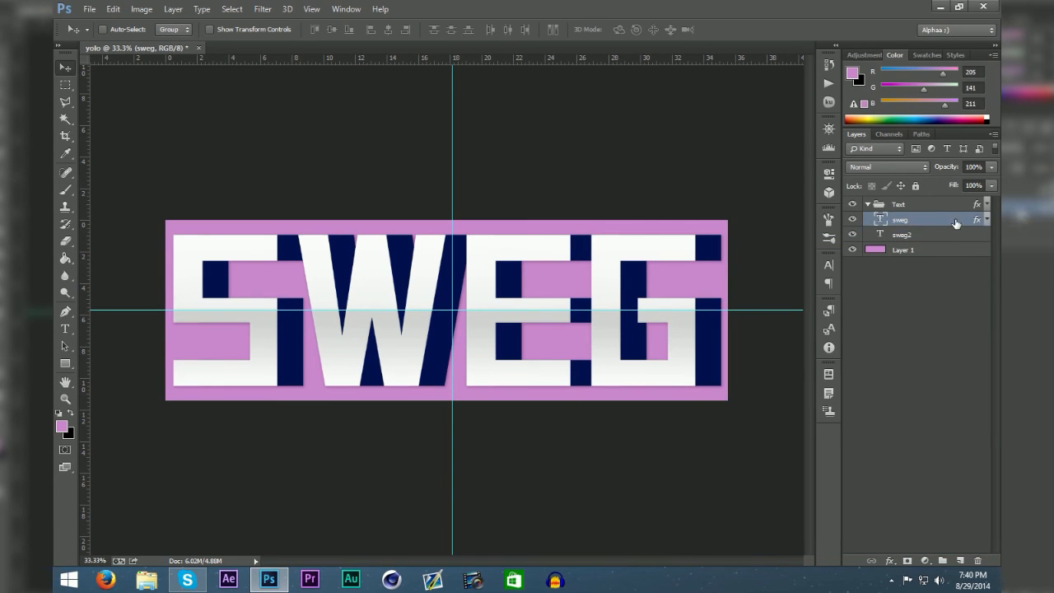
{"action": "double_click", "coordinate": [955, 220]}
{"action": "left_click", "coordinate": [639, 417]}
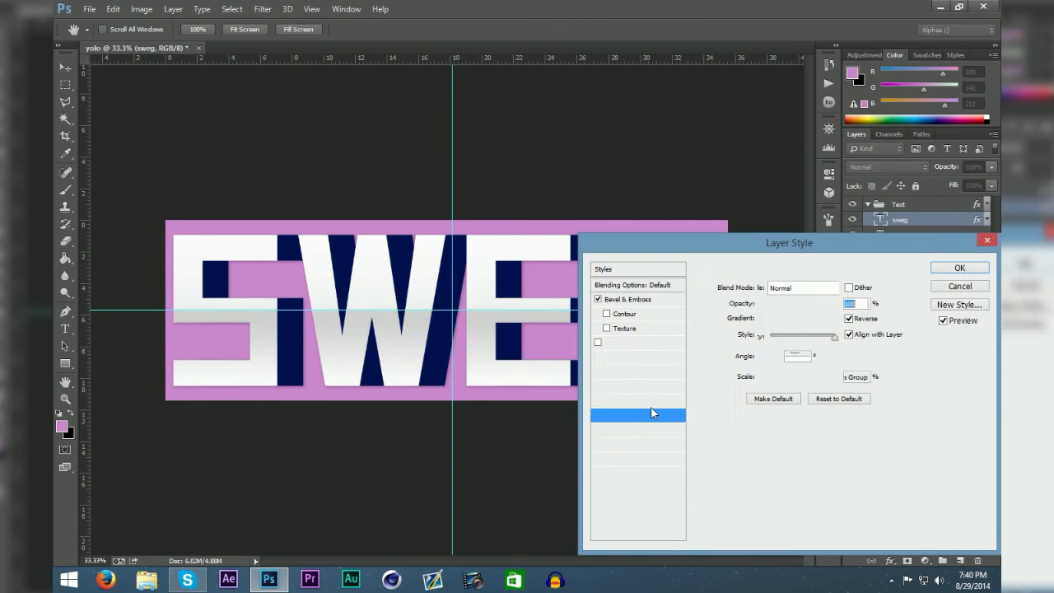
{"action": "double_click", "coordinate": [853, 303]}
{"action": "type", "text": "75"}
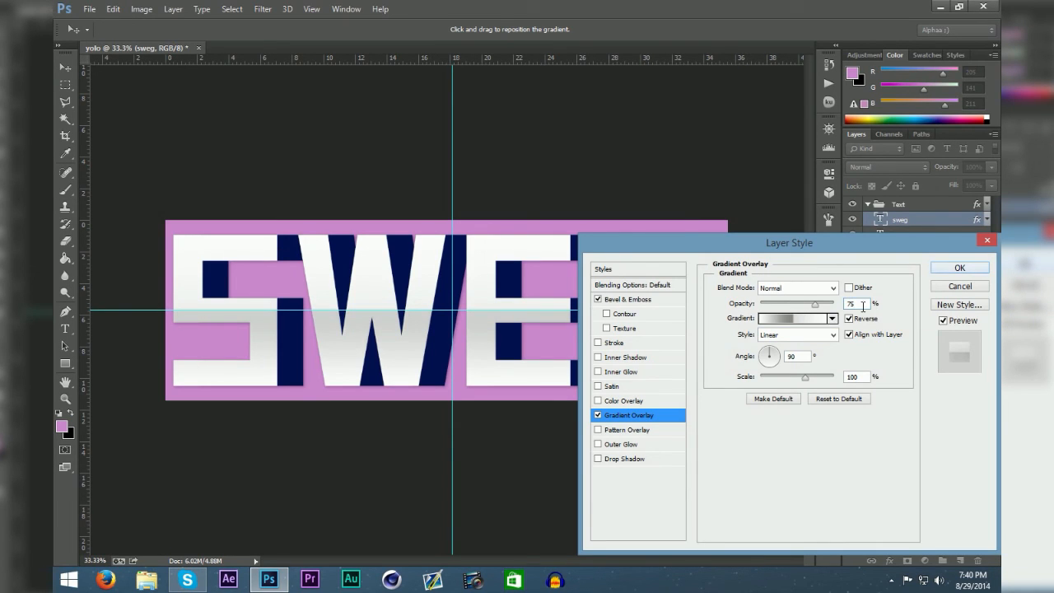
{"action": "left_click_drag", "start_coordinate": [862, 306], "coordinate": [793, 307]}
{"action": "left_click", "coordinate": [959, 268]}
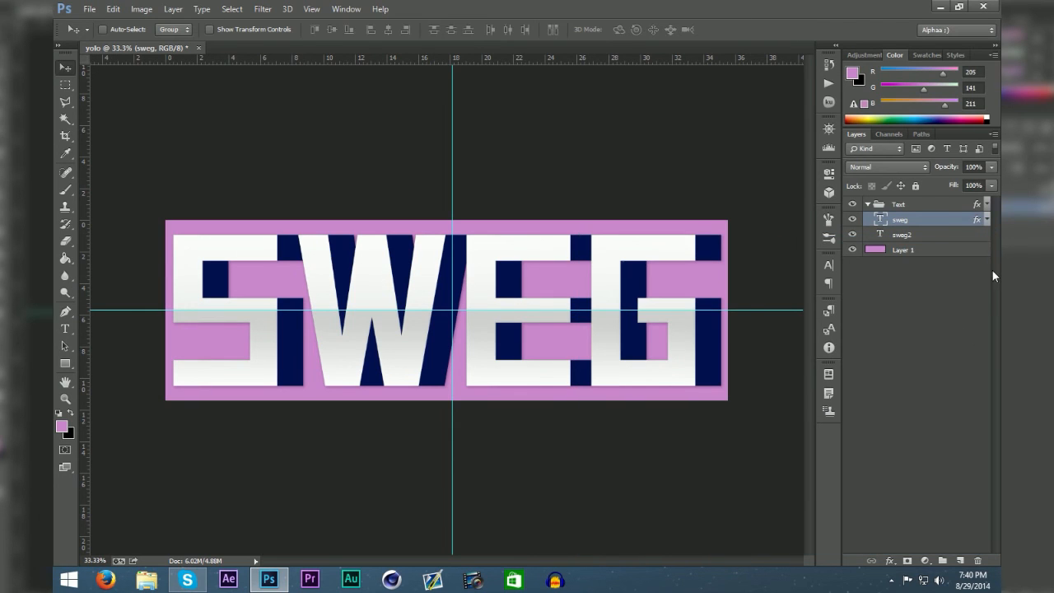
Collapse the Text group and set the foreground colour to white with black as the background colour
{"action": "left_click", "coordinate": [986, 204]}
{"action": "left_click", "coordinate": [986, 204]}
{"action": "left_click", "coordinate": [865, 204]}
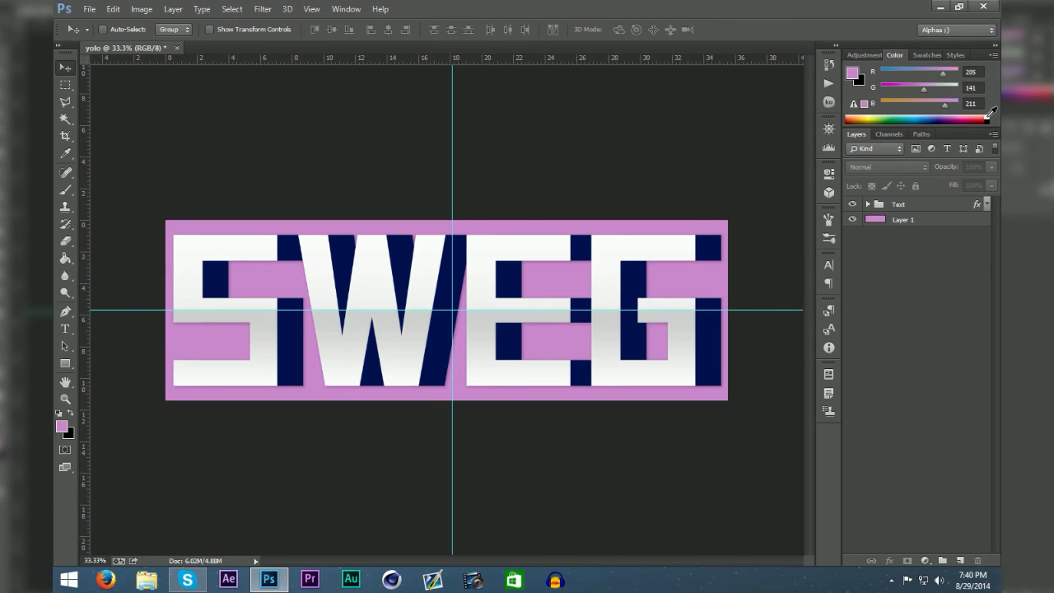
{"action": "key", "text": "d"}
{"action": "key", "text": "x"}
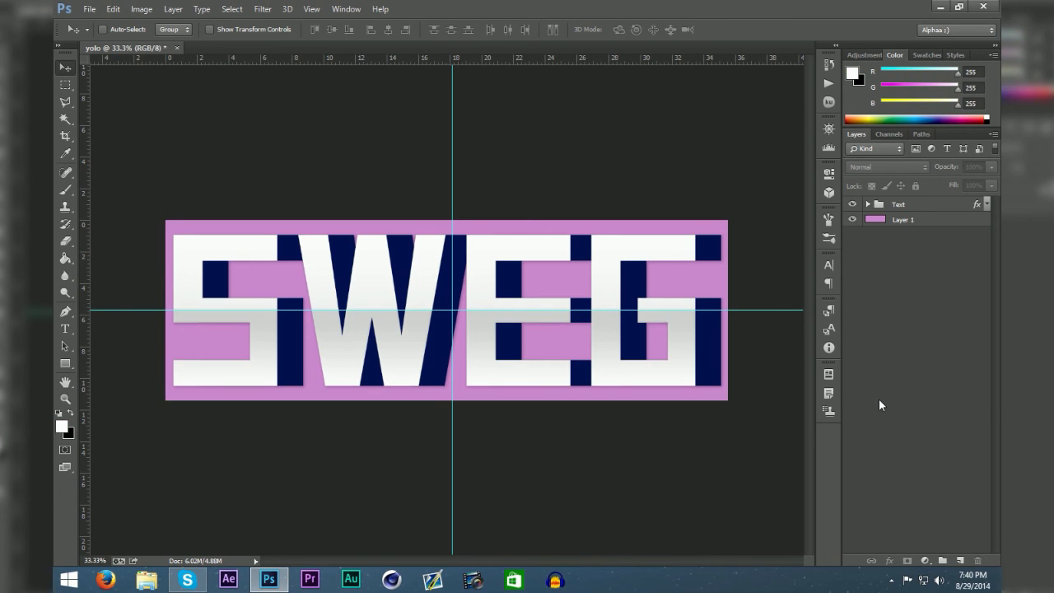